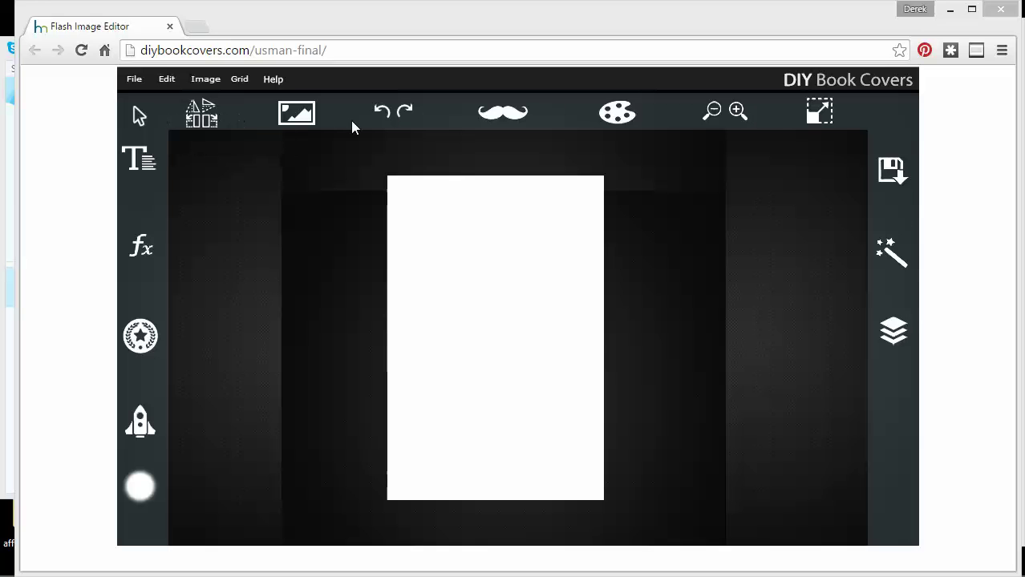
# Step: Try the 6"x9", 5"x8", Square, Facebook and Twitter canvas size presets
pyautogui.click(819, 116)
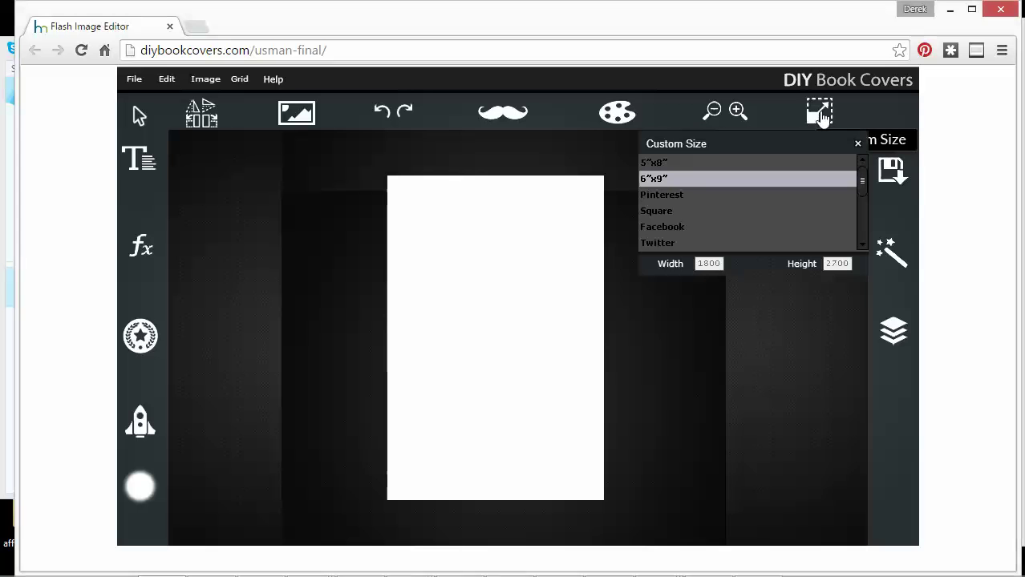
pyautogui.click(660, 181)
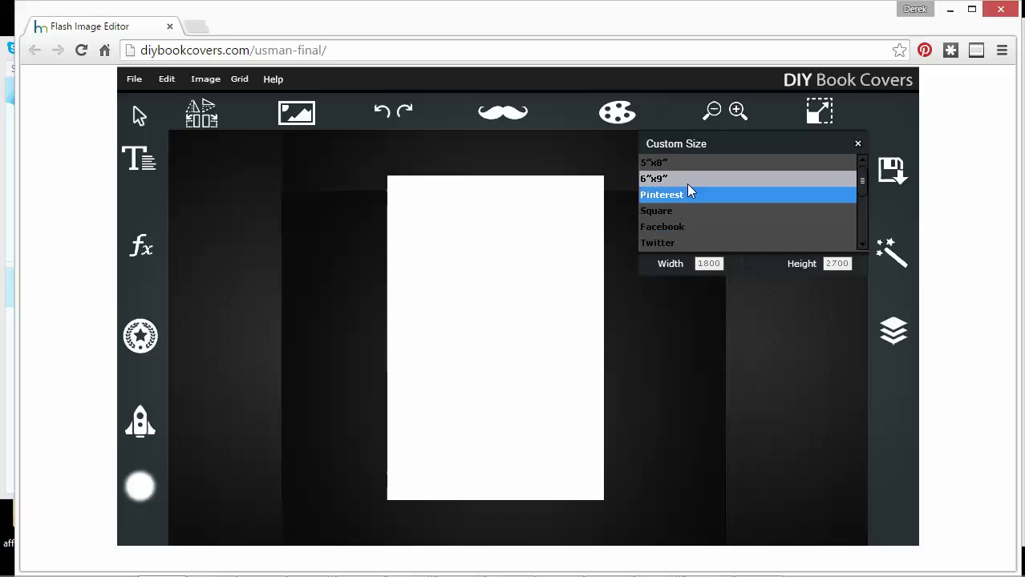
pyautogui.click(675, 164)
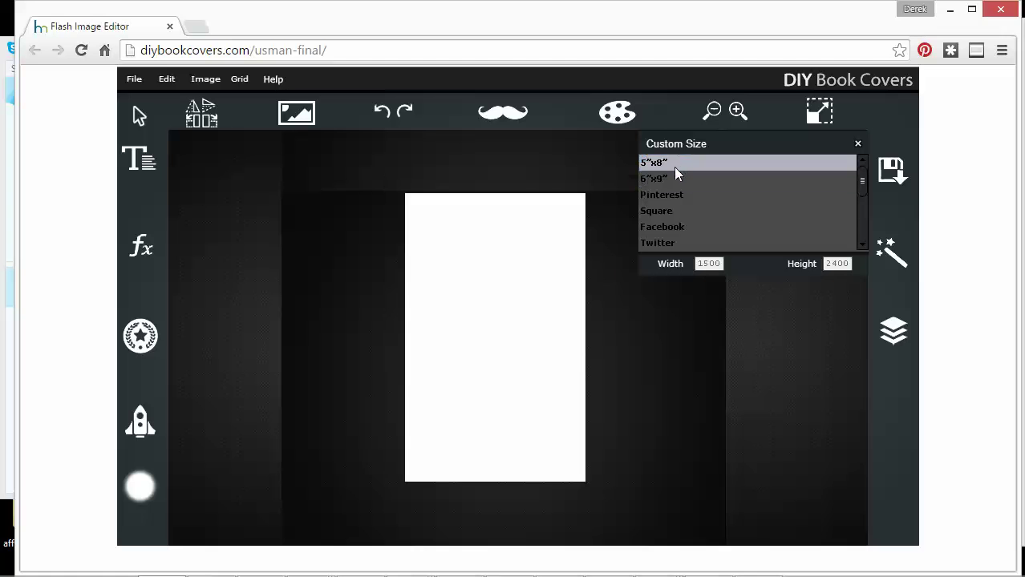
pyautogui.click(676, 211)
pyautogui.click(684, 229)
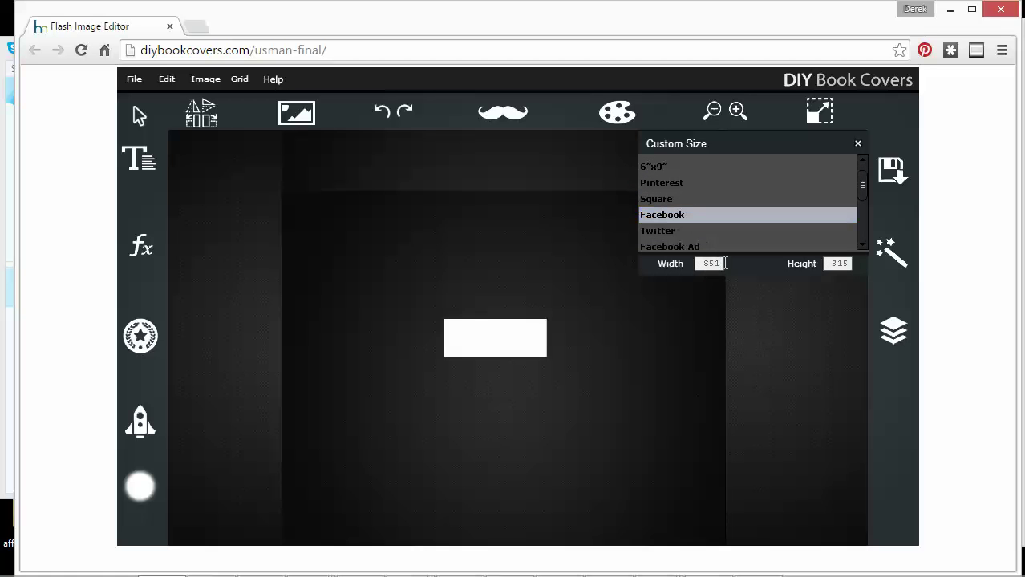
pyautogui.click(681, 226)
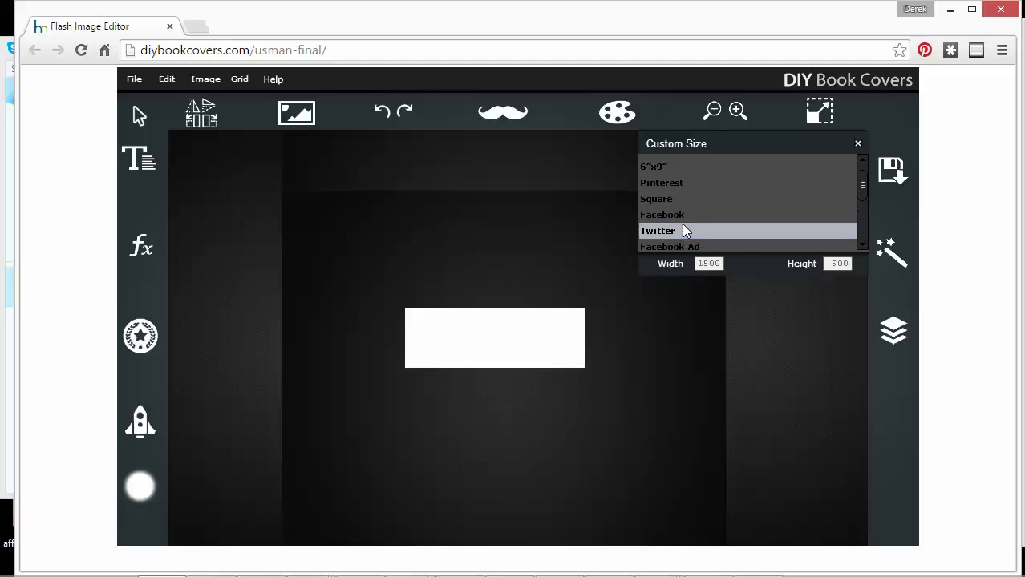
# Step: Try the Facebook Ad, Business Card, 5"x7" postcard and 2"x6" bookmarks canvas presets, and display the image saving formats
pyautogui.scroll(-1, 682, 223)
pyautogui.click(684, 201)
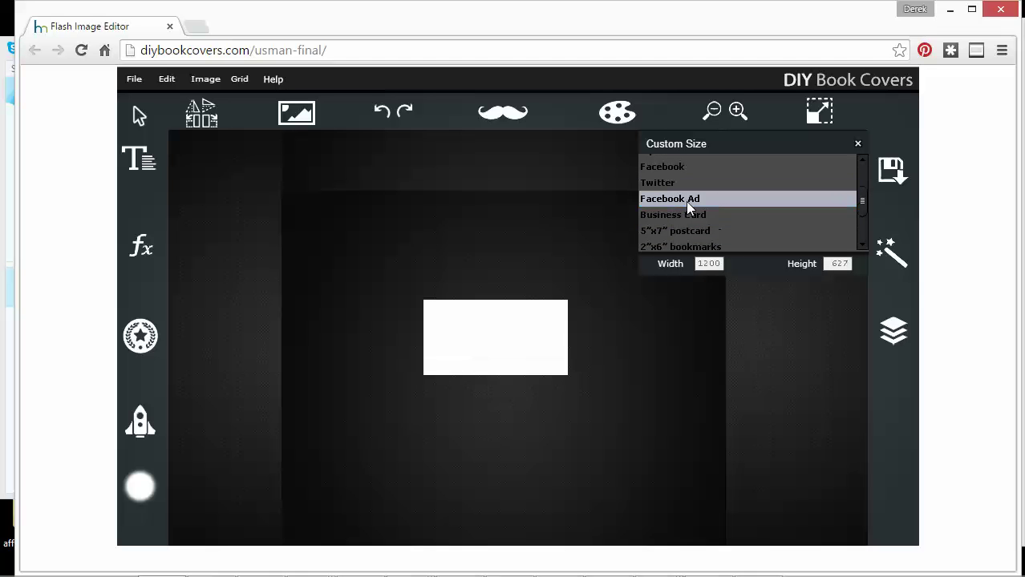
pyautogui.click(692, 231)
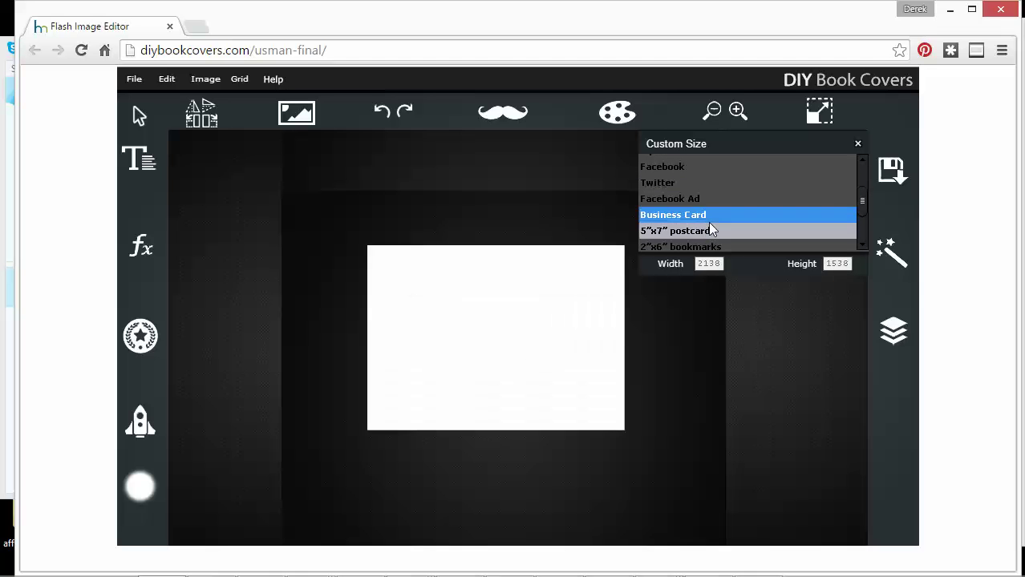
pyautogui.scroll(-1, 699, 200)
pyautogui.click(690, 190)
pyautogui.click(689, 221)
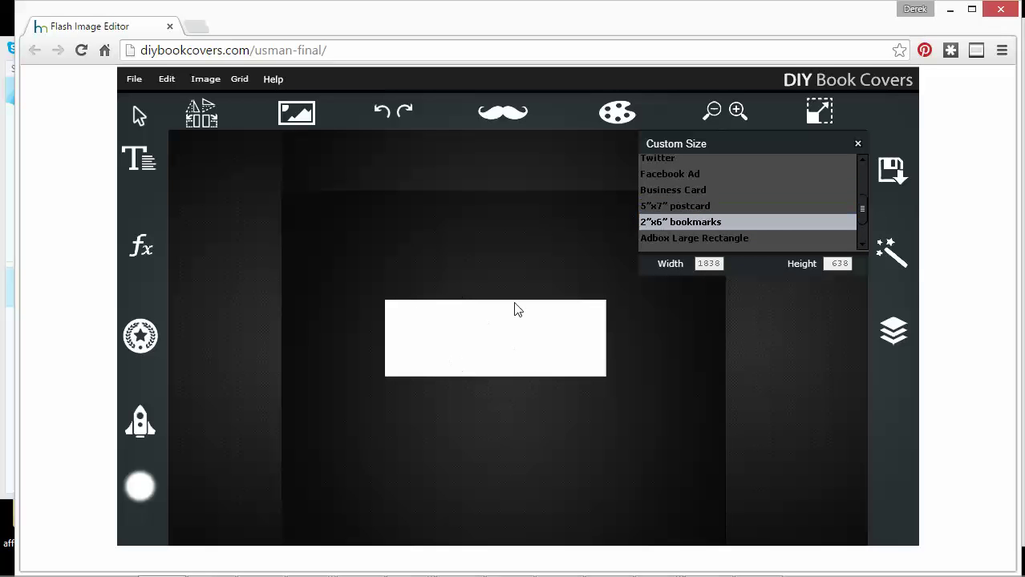
pyautogui.click(891, 170)
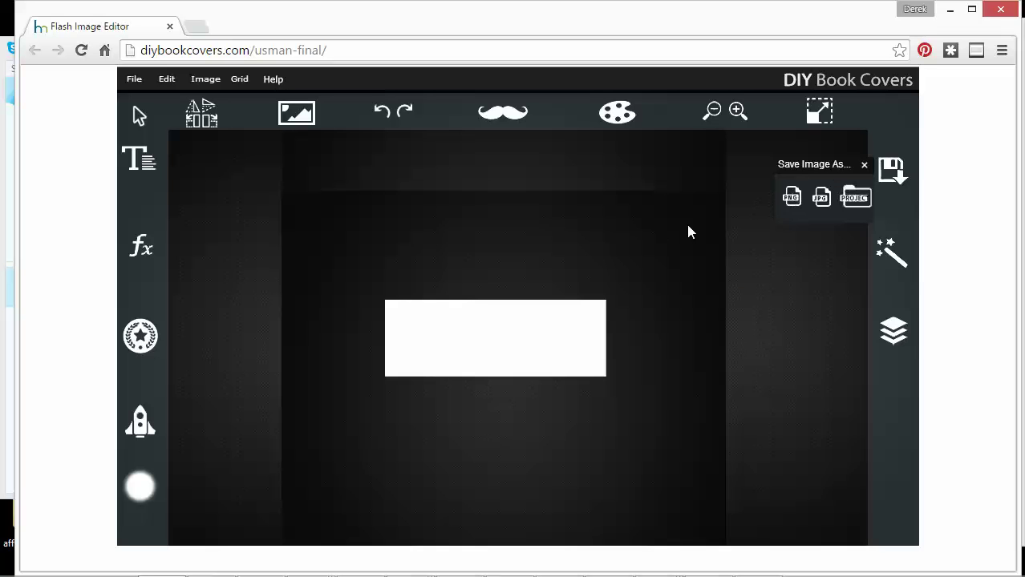
# Step: Try the Adbox Medium Rectangle, Adbox Leaderboard and Adbox Skyscraper canvas size presets
pyautogui.click(819, 112)
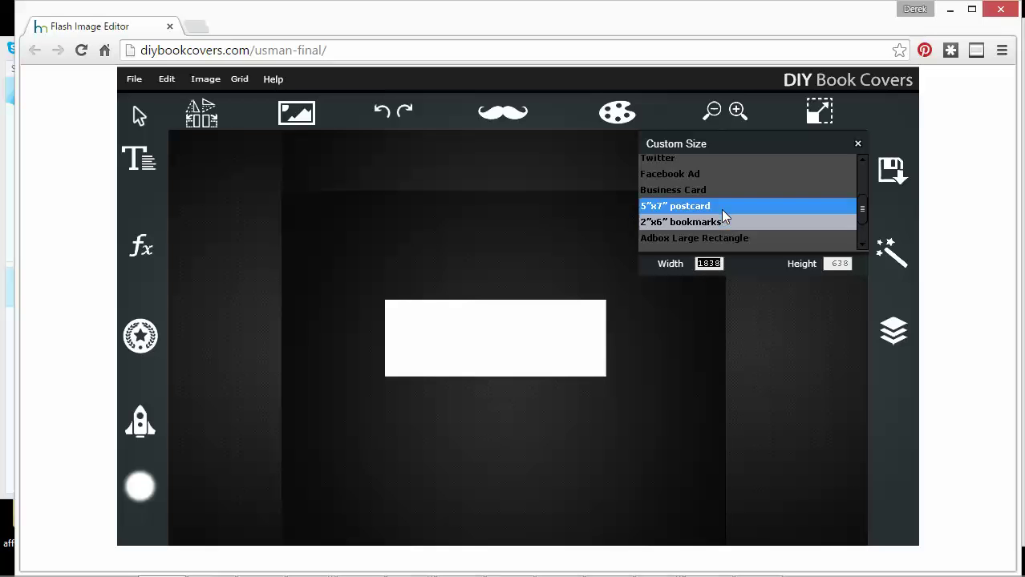
pyautogui.scroll(-3, 733, 201)
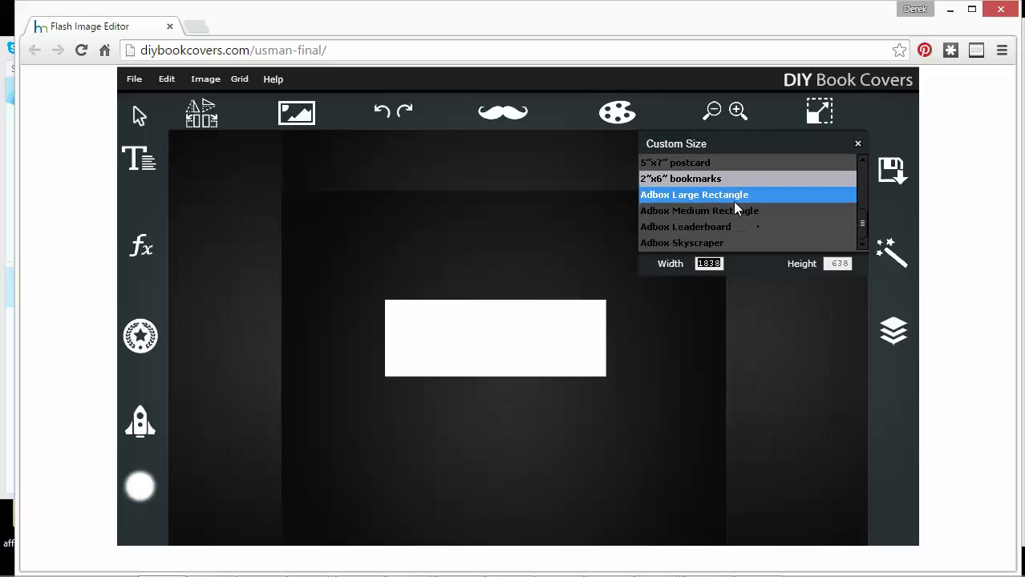
pyautogui.click(697, 211)
pyautogui.click(696, 227)
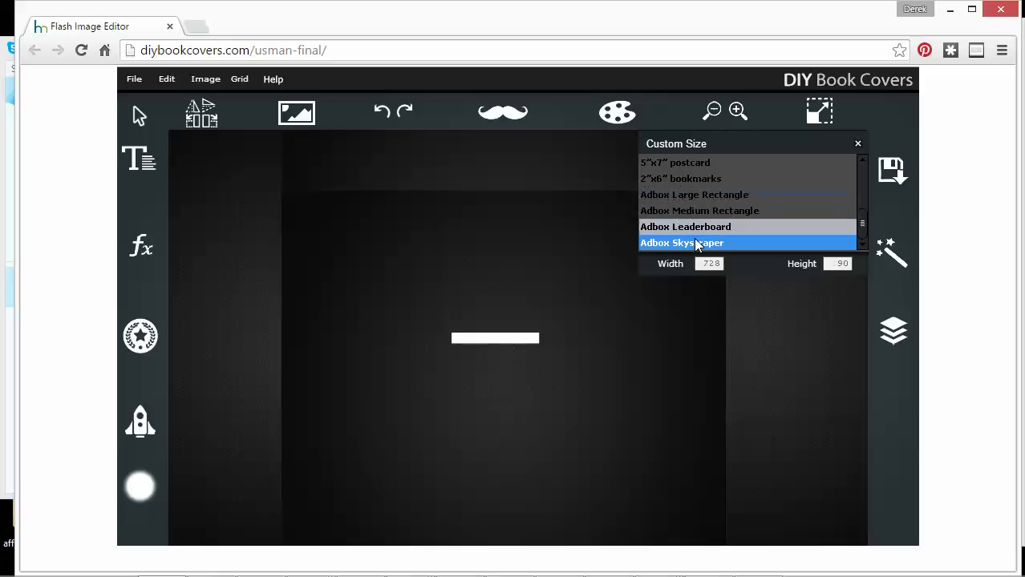
pyautogui.click(694, 241)
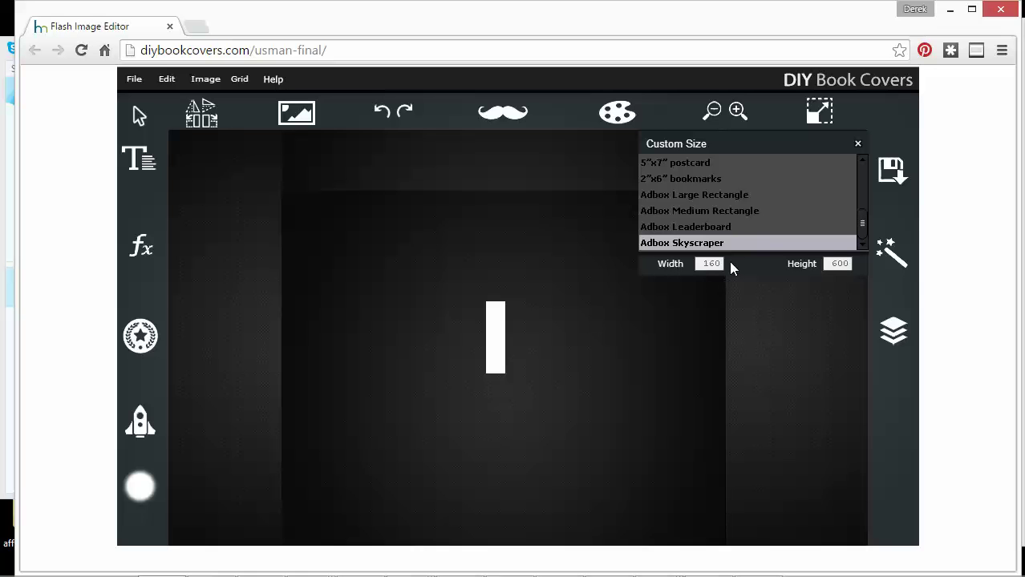
# Step: Set the canvas size to the 6"x9" preset
pyautogui.scroll(7, 754, 218)
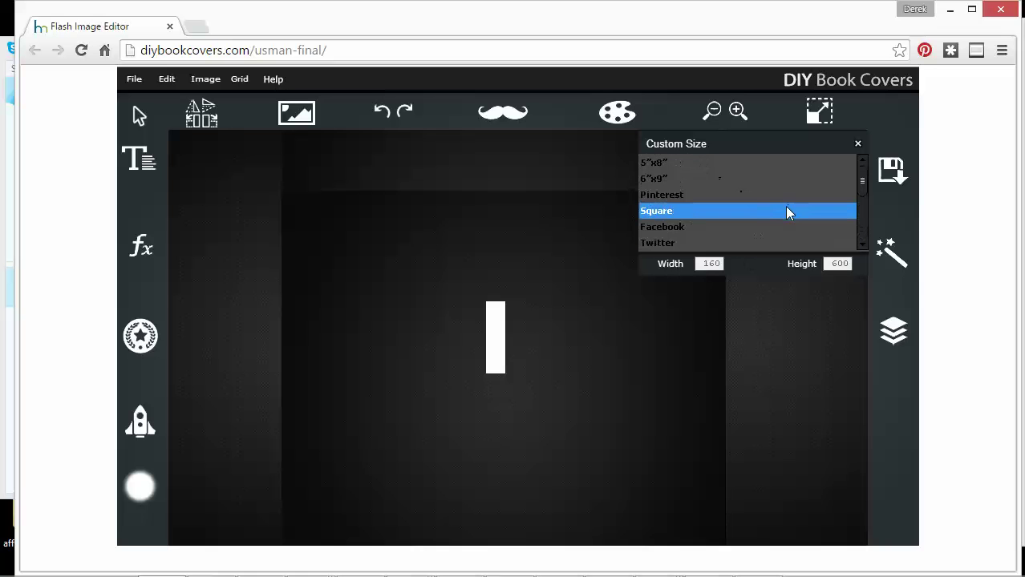
pyautogui.click(688, 180)
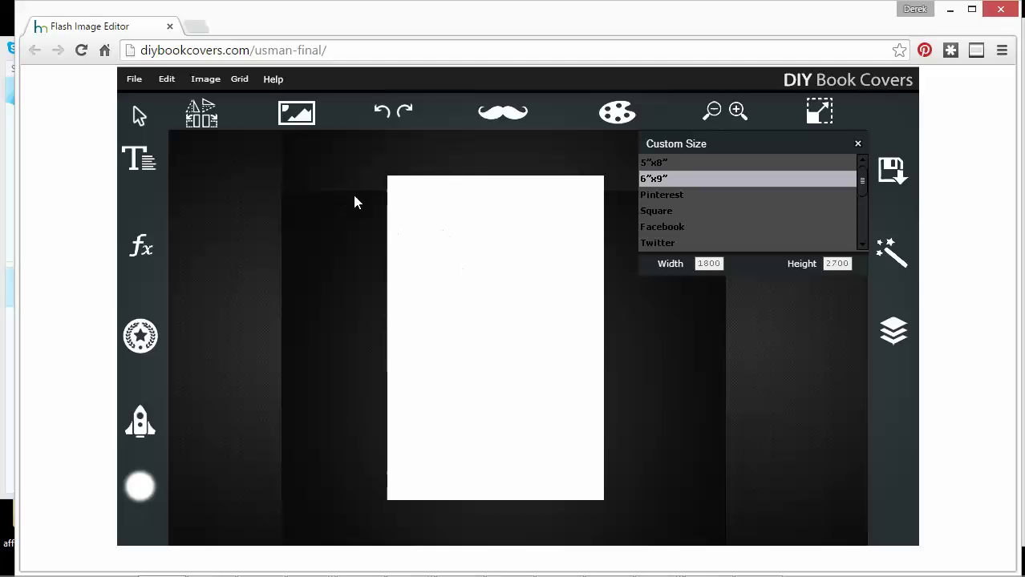
# Step: Import the kissing couple photo Depositphotos_23099788_original from the newsamples folder
pyautogui.click(290, 117)
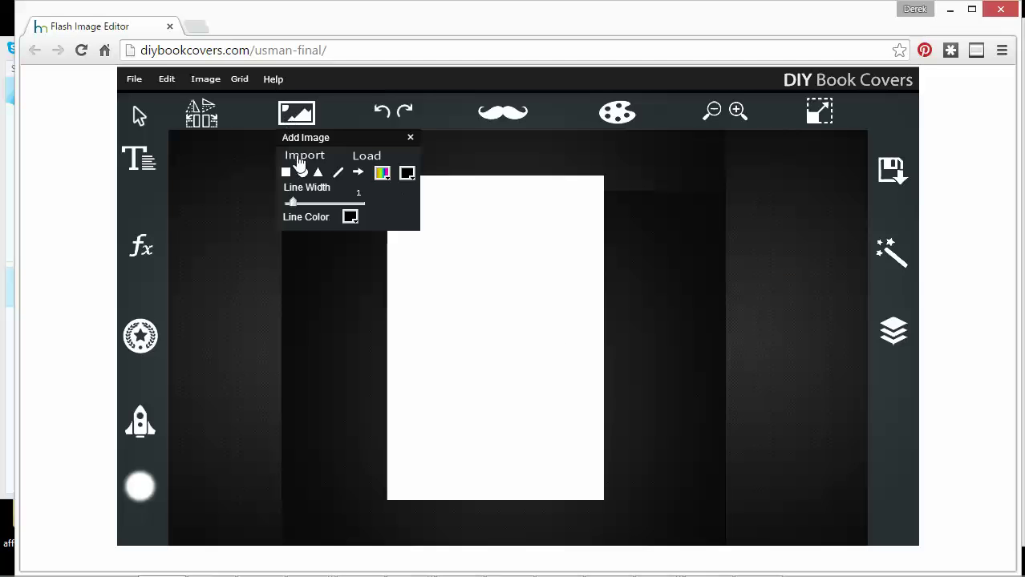
pyautogui.click(305, 156)
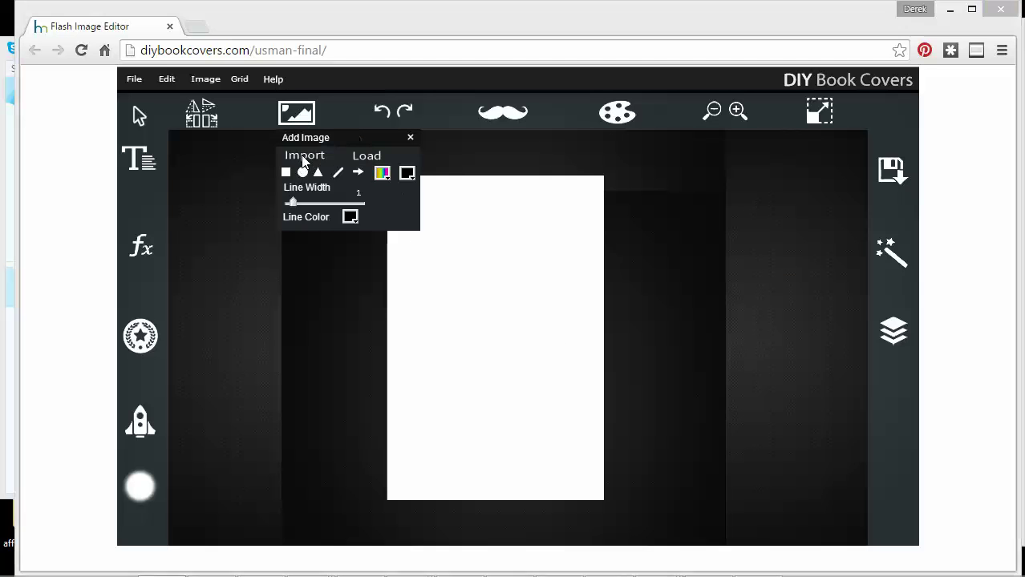
pyautogui.moveTo(517, 97); pyautogui.dragTo(520, 161)
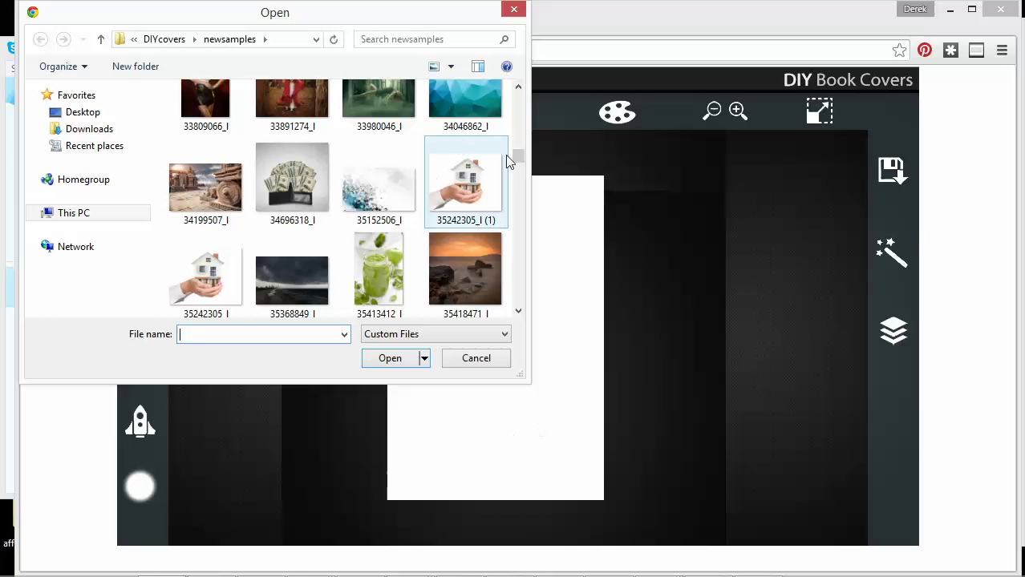
pyautogui.moveTo(516, 154); pyautogui.dragTo(519, 231)
pyautogui.click(457, 136)
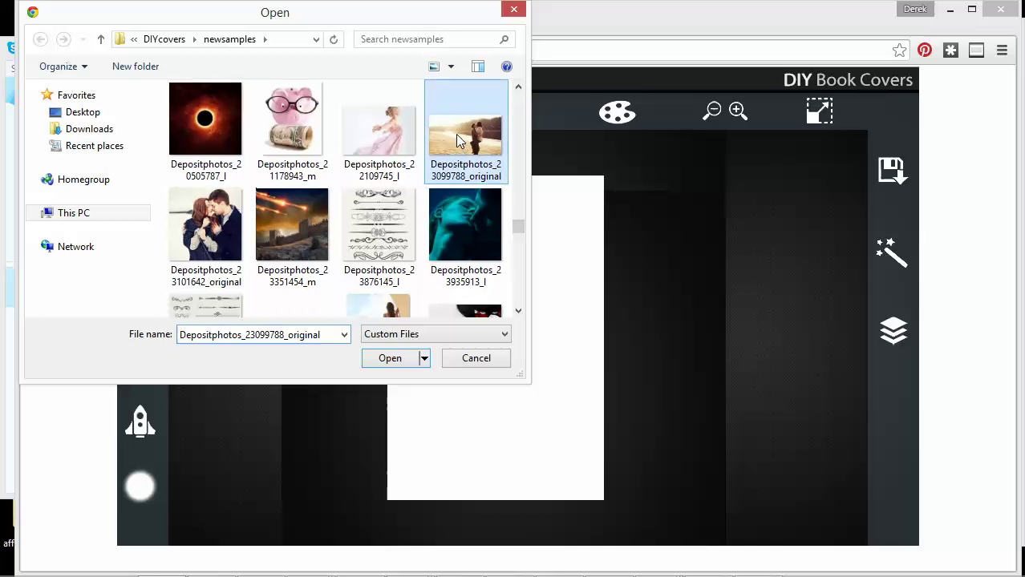
pyautogui.click(389, 358)
# Step: Reposition the couple photo so the two figures stand centred at the bottom of the cover, and deselect it
pyautogui.moveTo(464, 341); pyautogui.dragTo(396, 314)
pyautogui.moveTo(593, 406); pyautogui.dragTo(582, 433)
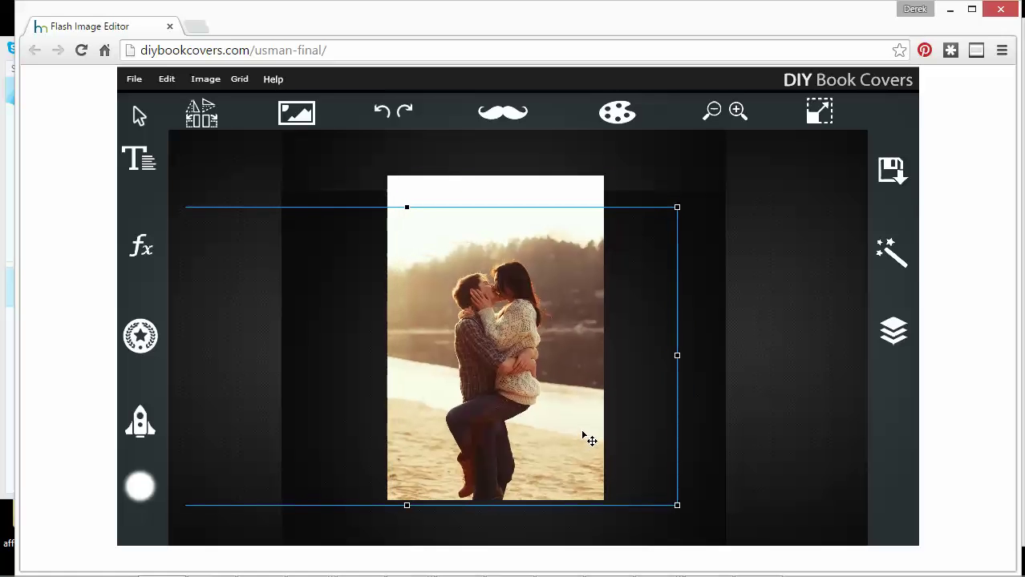
pyautogui.click(688, 237)
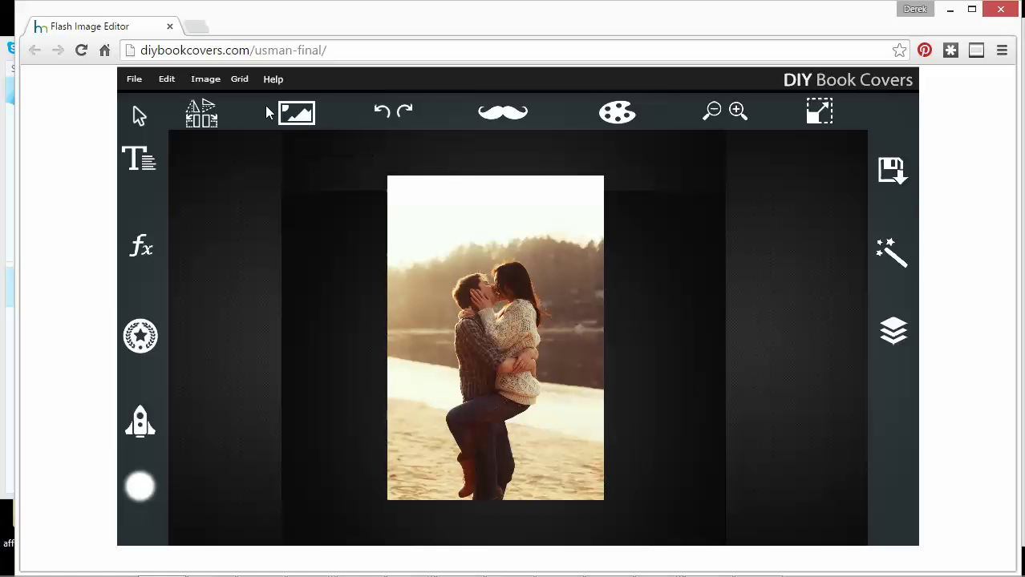
# Step: Import the Big Ben photo Depositphotos_13608226_l from the newsamples folder as a second image
pyautogui.click(293, 114)
pyautogui.click(304, 157)
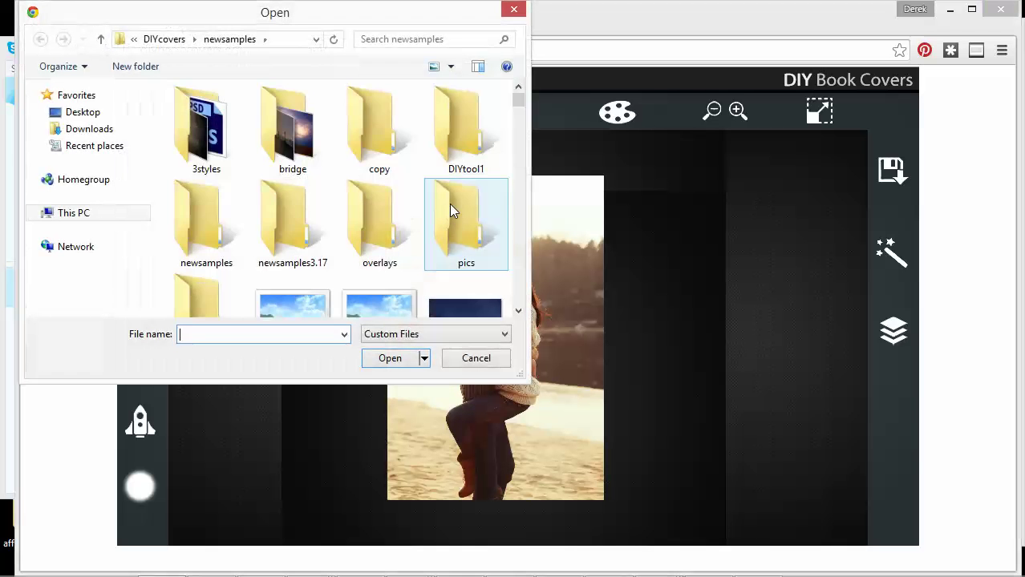
pyautogui.moveTo(517, 100); pyautogui.dragTo(521, 217)
pyautogui.click(470, 139)
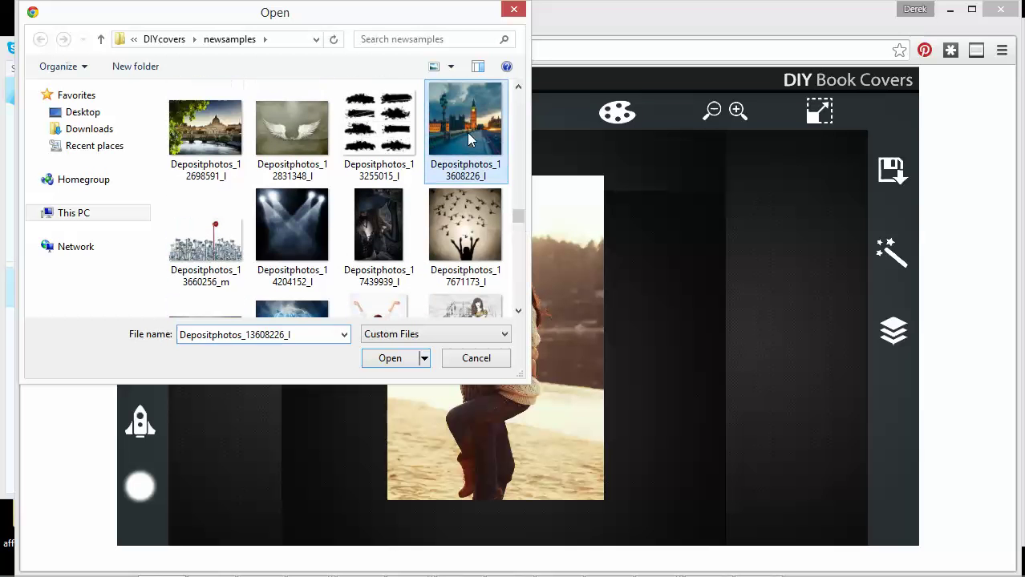
pyautogui.click(392, 358)
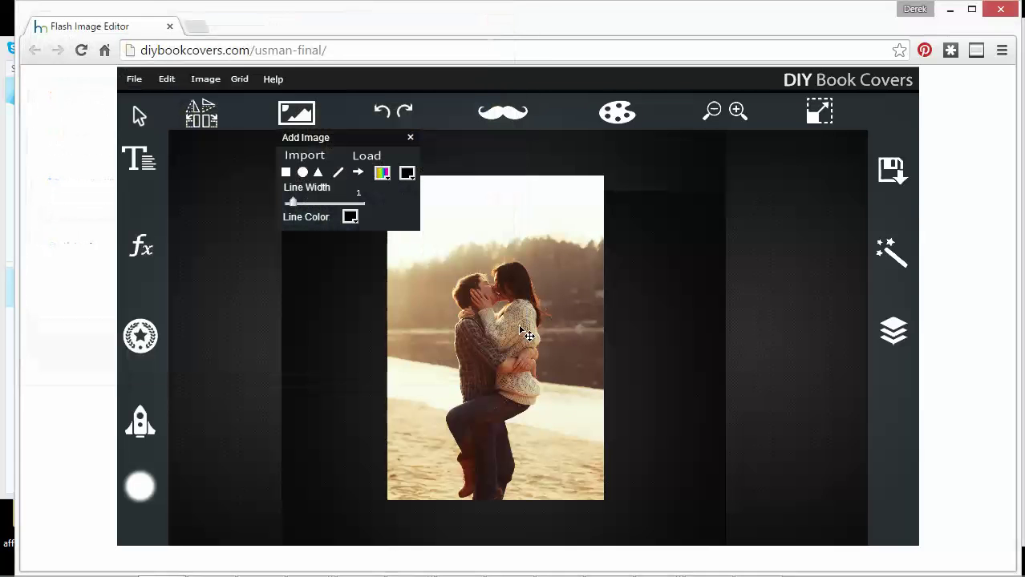
# Step: Position the Big Ben photo with the tower centred on the cover and enlarge it slightly beyond the canvas edges
pyautogui.moveTo(544, 307); pyautogui.dragTo(497, 305)
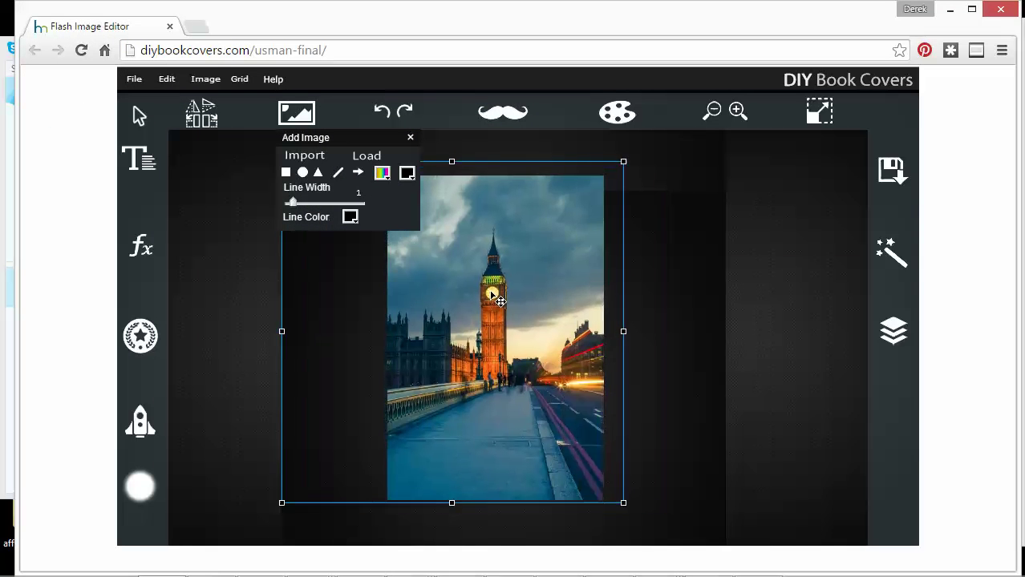
pyautogui.moveTo(622, 164); pyautogui.dragTo(644, 156)
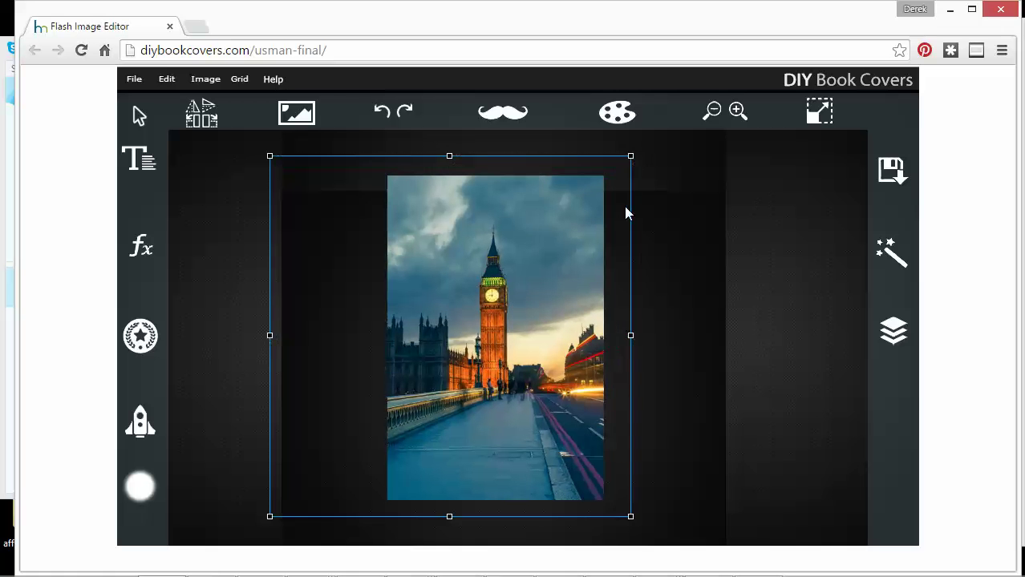
pyautogui.click(669, 252)
# Step: Hide the upper Big Ben image layer and select the couple image layer beneath it
pyautogui.click(892, 339)
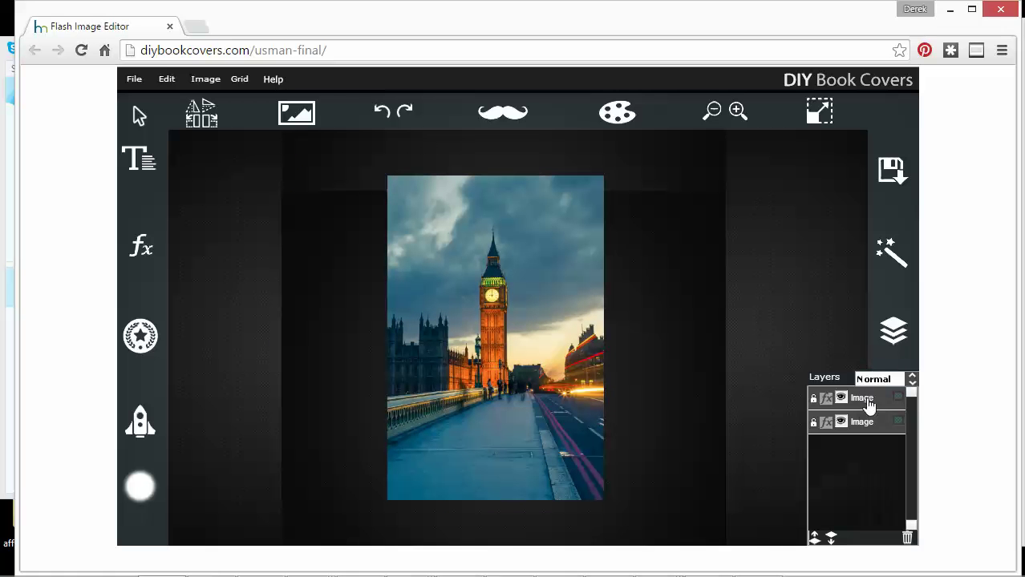
pyautogui.click(856, 405)
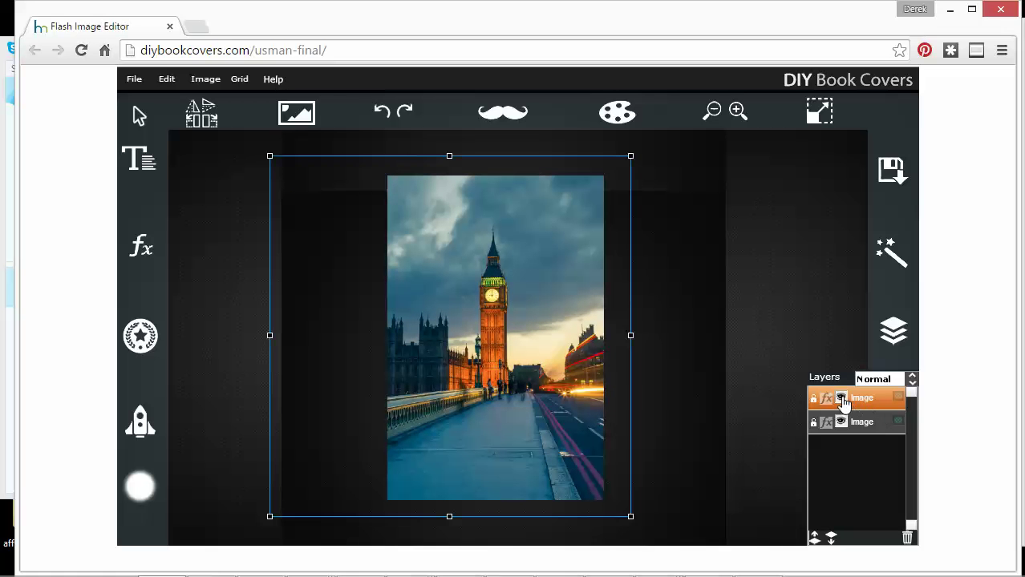
pyautogui.click(842, 401)
pyautogui.click(846, 426)
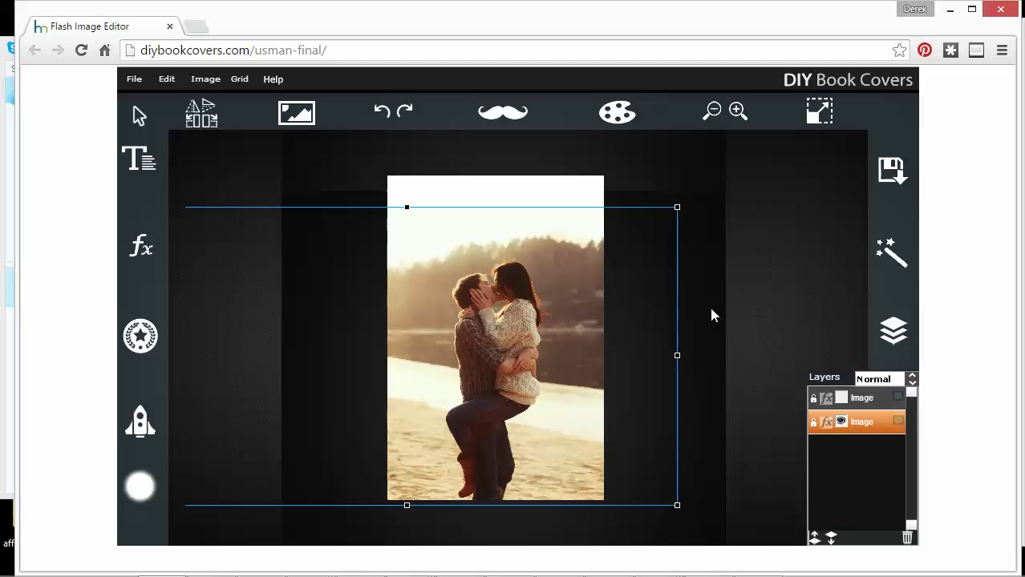
# Step: Set the eraser to softness 7 and size 259, and erase a hard-edged strip of background beside the man
pyautogui.click(139, 486)
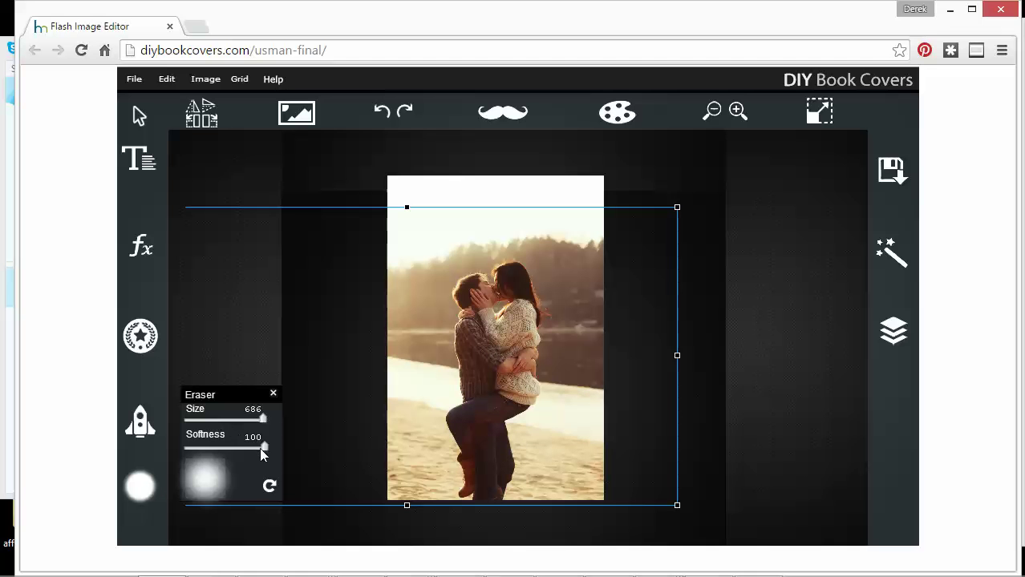
pyautogui.moveTo(265, 455); pyautogui.dragTo(197, 455)
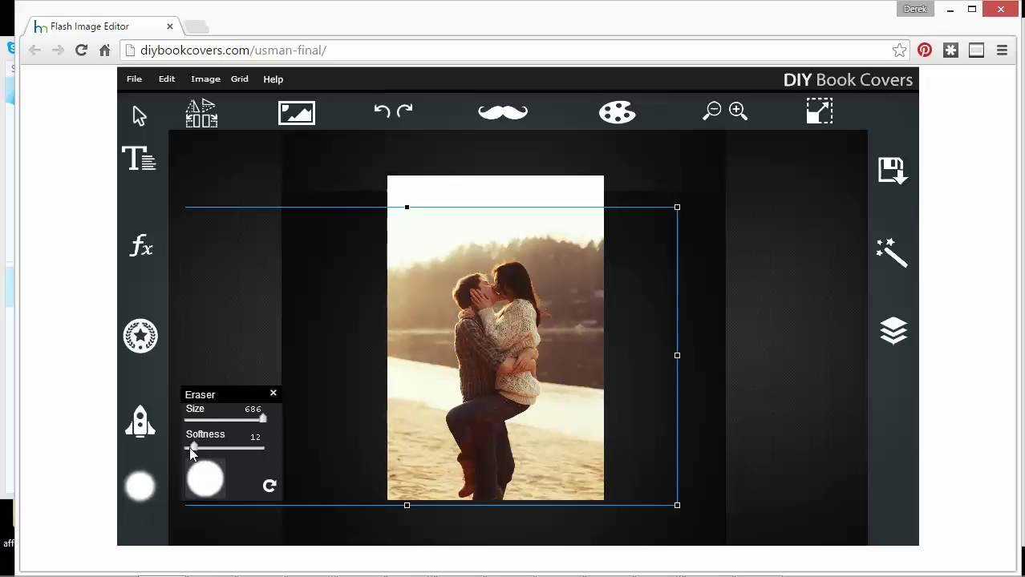
pyautogui.moveTo(193, 455); pyautogui.dragTo(191, 457)
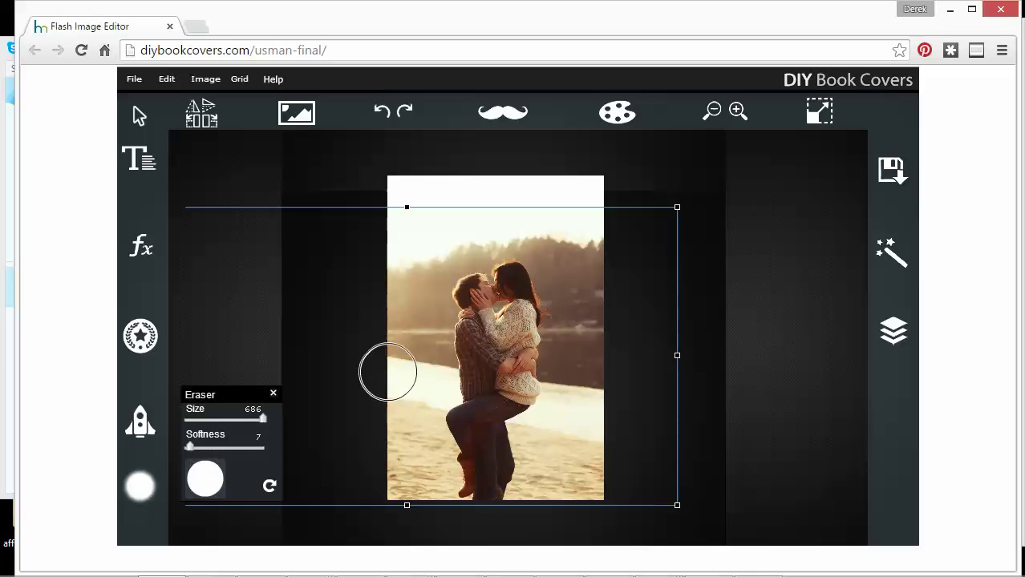
pyautogui.moveTo(263, 423); pyautogui.dragTo(214, 432)
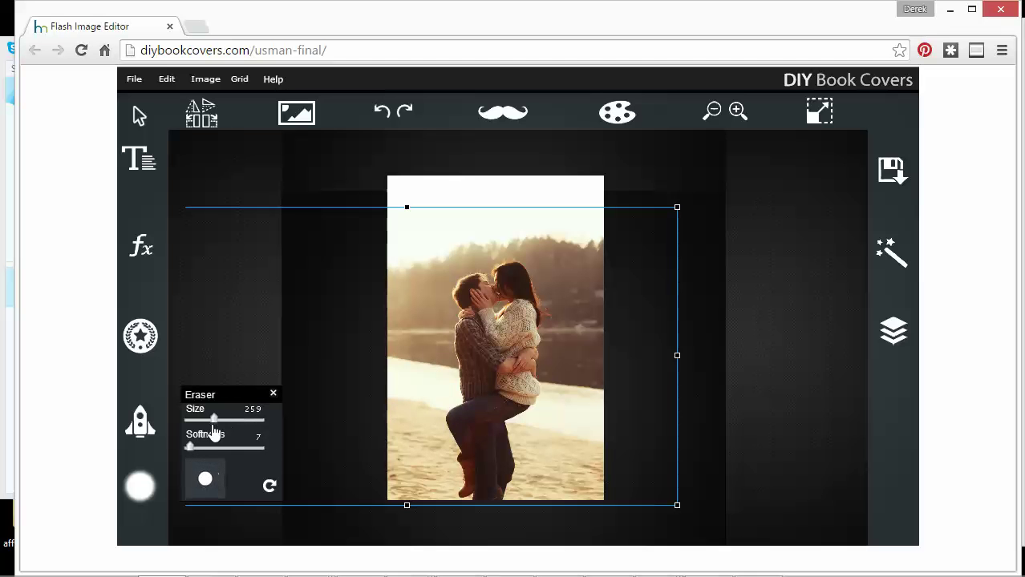
pyautogui.moveTo(419, 386)
pyautogui.mouseDown()
pyautogui.moveTo(437, 343)
pyautogui.moveTo(442, 360)
pyautogui.moveTo(443, 314)
pyautogui.moveTo(448, 378)
pyautogui.moveTo(448, 354)
pyautogui.moveTo(430, 368)
pyautogui.moveTo(430, 386)
pyautogui.mouseUp()
pyautogui.click(272, 394)
# Step: Set the eraser softness to 70 and erase most of the background around the couple with soft edges
pyautogui.click(140, 486)
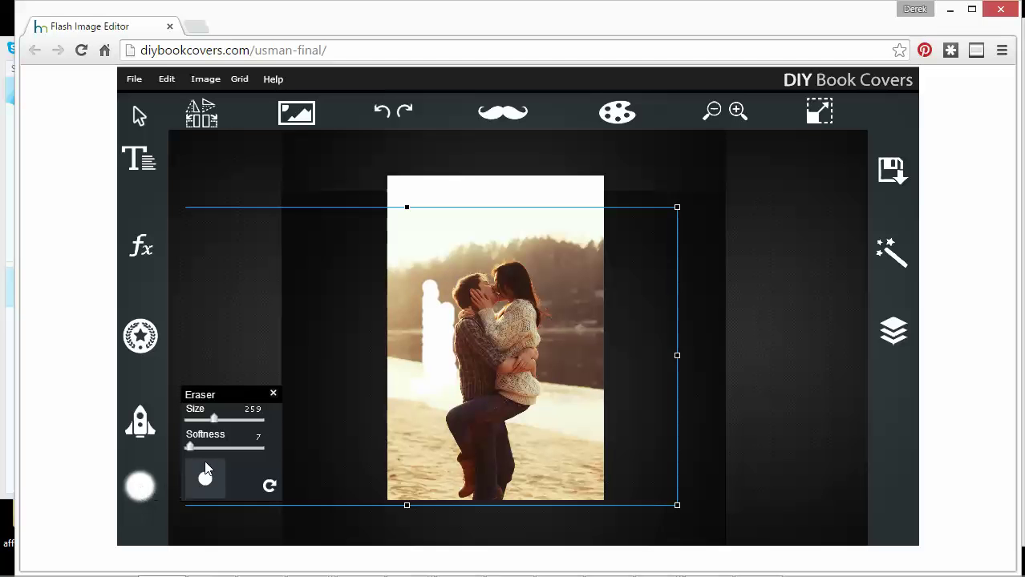
pyautogui.moveTo(190, 447)
pyautogui.mouseDown()
pyautogui.moveTo(245, 449)
pyautogui.moveTo(217, 420)
pyautogui.moveTo(250, 420)
pyautogui.moveTo(255, 447)
pyautogui.mouseUp()
pyautogui.moveTo(401, 451)
pyautogui.mouseDown()
pyautogui.moveTo(406, 487)
pyautogui.moveTo(400, 313)
pyautogui.moveTo(416, 372)
pyautogui.moveTo(425, 252)
pyautogui.moveTo(432, 264)
pyautogui.moveTo(432, 247)
pyautogui.moveTo(569, 223)
pyautogui.moveTo(597, 270)
pyautogui.moveTo(601, 376)
pyautogui.moveTo(559, 535)
pyautogui.moveTo(530, 465)
pyautogui.moveTo(540, 468)
pyautogui.moveTo(532, 506)
pyautogui.moveTo(555, 419)
pyautogui.moveTo(547, 436)
pyautogui.moveTo(568, 429)
pyautogui.moveTo(590, 372)
pyautogui.moveTo(590, 320)
pyautogui.moveTo(584, 278)
pyautogui.moveTo(563, 233)
pyautogui.moveTo(537, 220)
pyautogui.mouseUp()
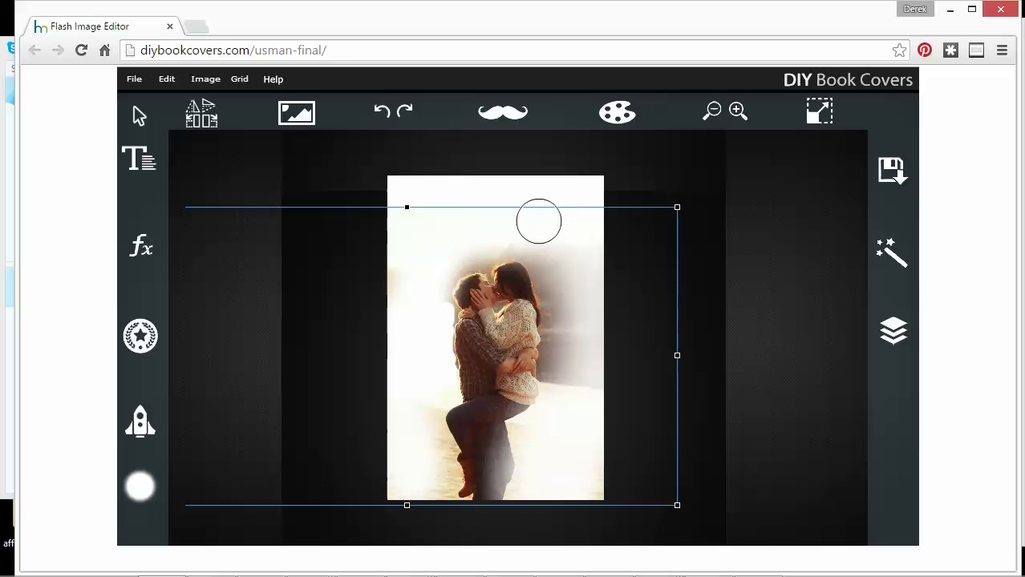
# Step: Reduce the eraser size to 294 and erase the remaining background close to the couple's outline on both sides
pyautogui.click(140, 485)
pyautogui.moveTo(247, 421)
pyautogui.mouseDown()
pyautogui.moveTo(225, 425)
pyautogui.moveTo(242, 425)
pyautogui.moveTo(240, 446)
pyautogui.moveTo(218, 429)
pyautogui.mouseUp()
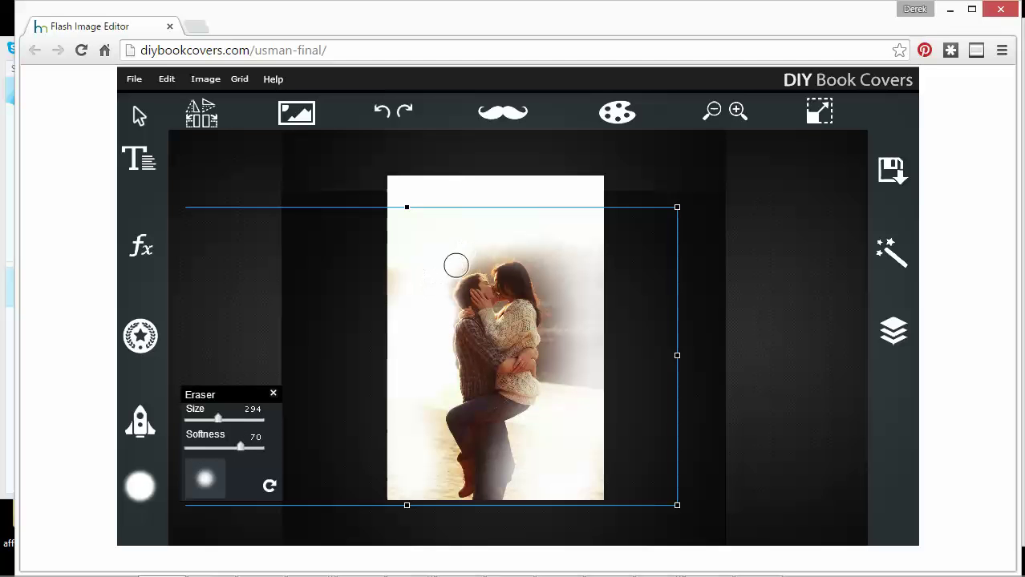
pyautogui.moveTo(497, 253)
pyautogui.mouseDown()
pyautogui.moveTo(536, 255)
pyautogui.moveTo(546, 300)
pyautogui.moveTo(552, 391)
pyautogui.moveTo(574, 361)
pyautogui.moveTo(564, 223)
pyautogui.moveTo(566, 326)
pyautogui.moveTo(543, 226)
pyautogui.moveTo(562, 362)
pyautogui.moveTo(557, 398)
pyautogui.moveTo(594, 247)
pyautogui.moveTo(576, 338)
pyautogui.moveTo(571, 322)
pyautogui.moveTo(568, 403)
pyautogui.moveTo(525, 463)
pyautogui.moveTo(519, 428)
pyautogui.moveTo(539, 467)
pyautogui.mouseUp()
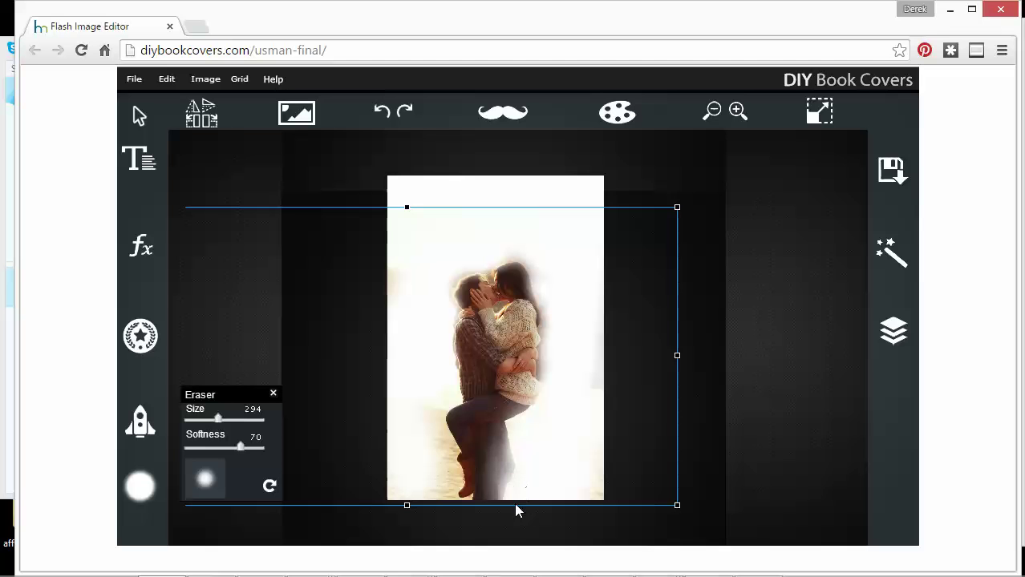
pyautogui.moveTo(437, 485)
pyautogui.mouseDown()
pyautogui.moveTo(428, 424)
pyautogui.moveTo(433, 402)
pyautogui.moveTo(449, 396)
pyautogui.moveTo(439, 326)
pyautogui.mouseUp()
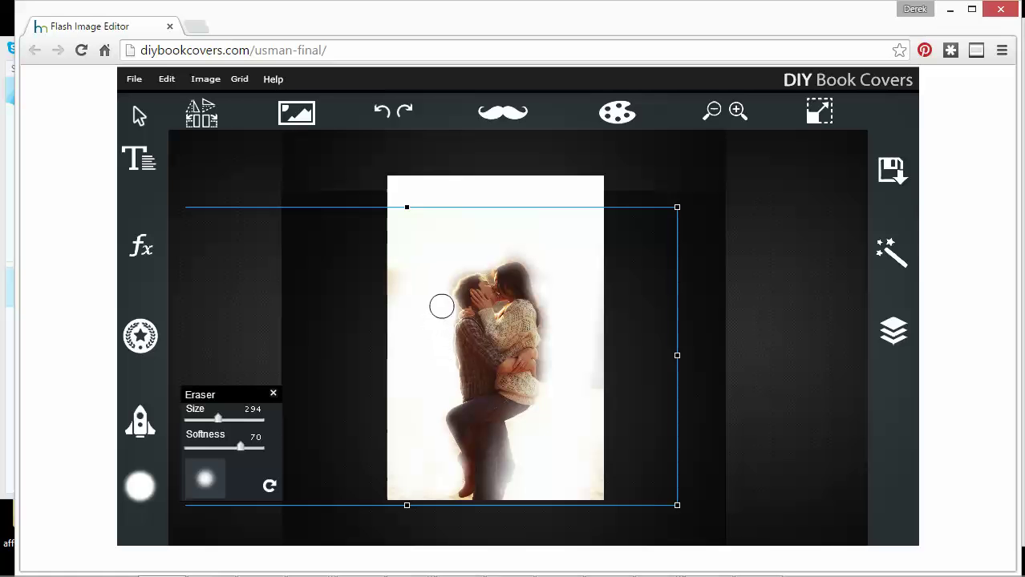
# Step: Show the Big Ben image layer again and move it below the couple image layer
pyautogui.click(890, 337)
pyautogui.click(840, 399)
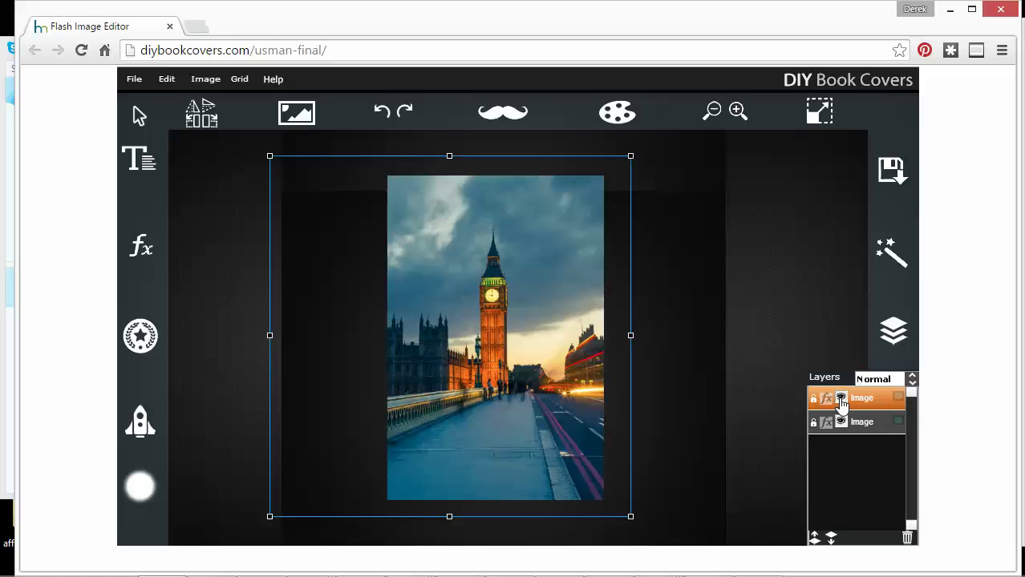
pyautogui.click(832, 537)
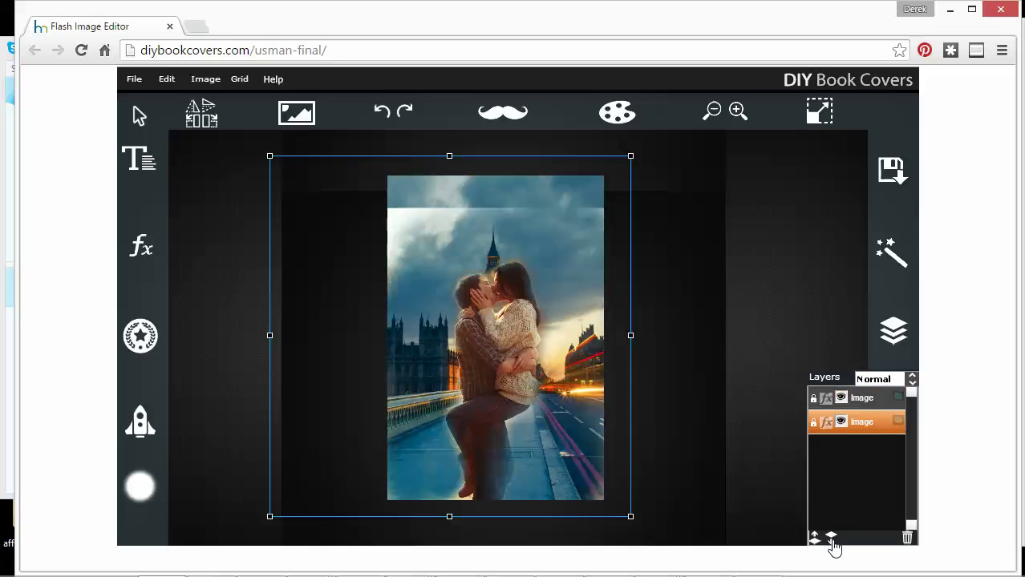
# Step: Select the couple layer, set the eraser size to 462, and erase the leftover background along its upper edge, right side and bottom
pyautogui.click(864, 400)
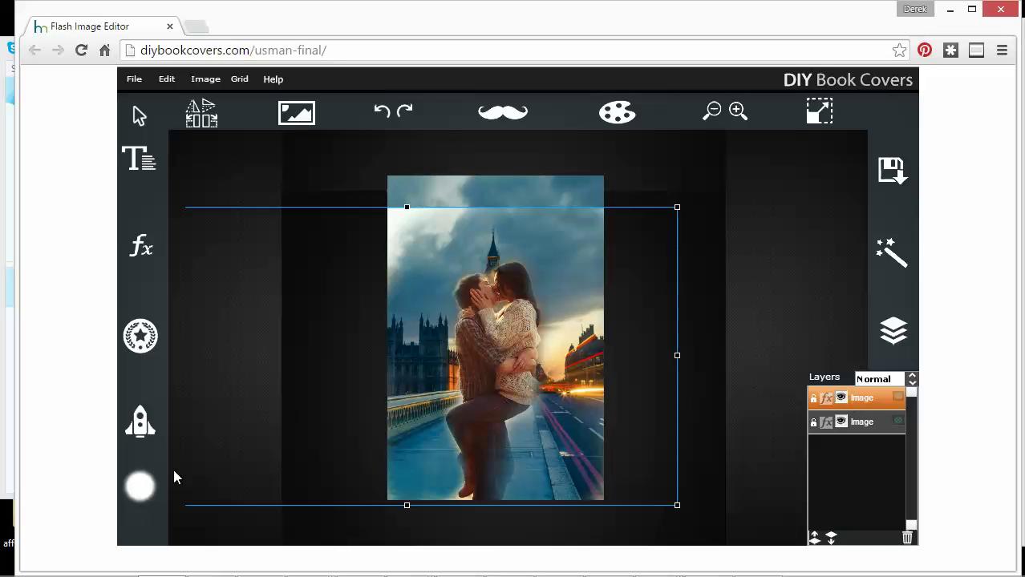
pyautogui.click(139, 486)
pyautogui.moveTo(218, 421); pyautogui.dragTo(238, 433)
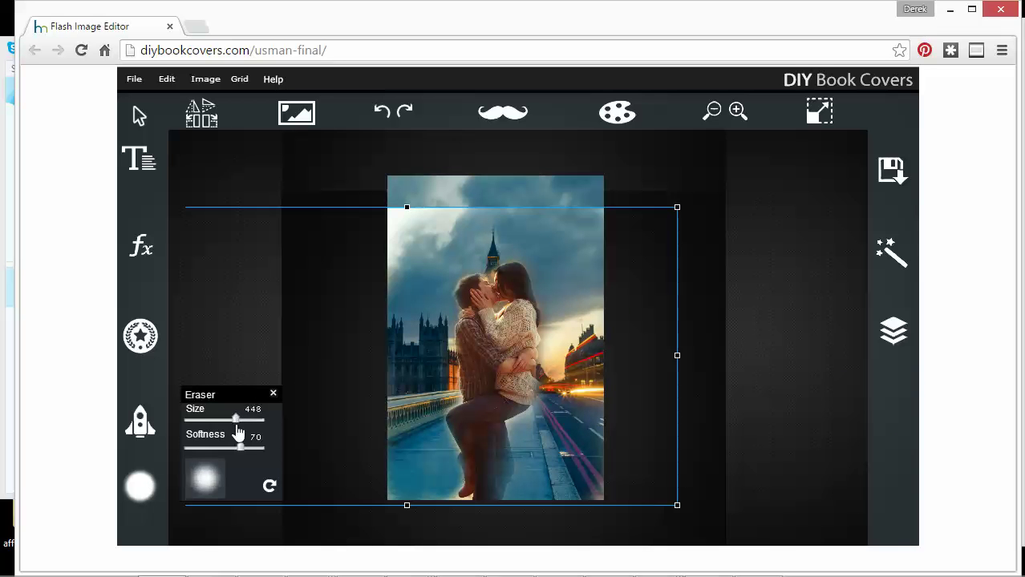
pyautogui.moveTo(391, 270)
pyautogui.mouseDown()
pyautogui.moveTo(410, 274)
pyautogui.moveTo(398, 294)
pyautogui.moveTo(402, 228)
pyautogui.moveTo(439, 212)
pyautogui.moveTo(640, 225)
pyautogui.mouseUp()
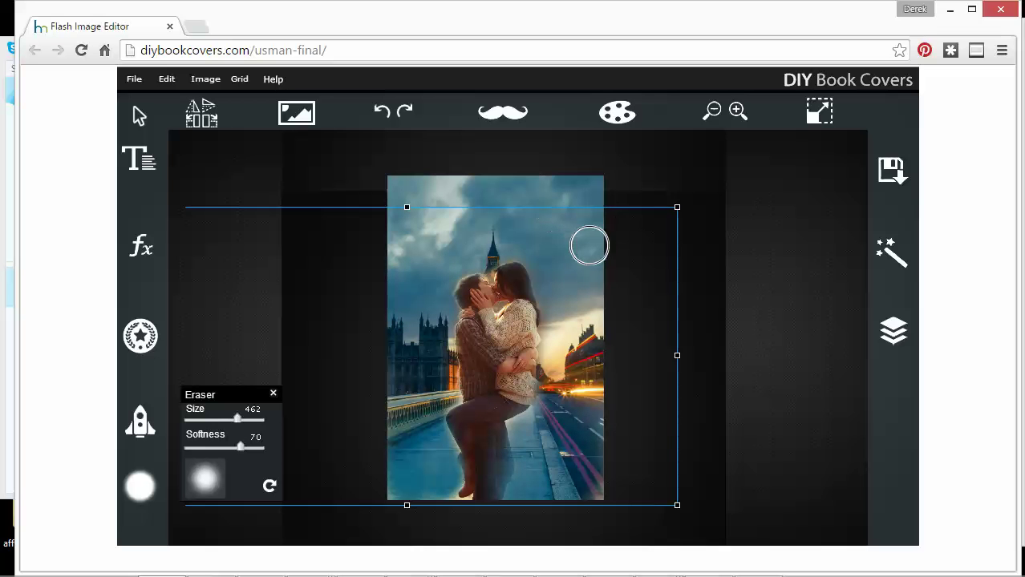
pyautogui.moveTo(569, 366)
pyautogui.mouseDown()
pyautogui.moveTo(572, 341)
pyautogui.moveTo(567, 399)
pyautogui.moveTo(533, 440)
pyautogui.moveTo(544, 460)
pyautogui.moveTo(600, 479)
pyautogui.moveTo(596, 404)
pyautogui.mouseUp()
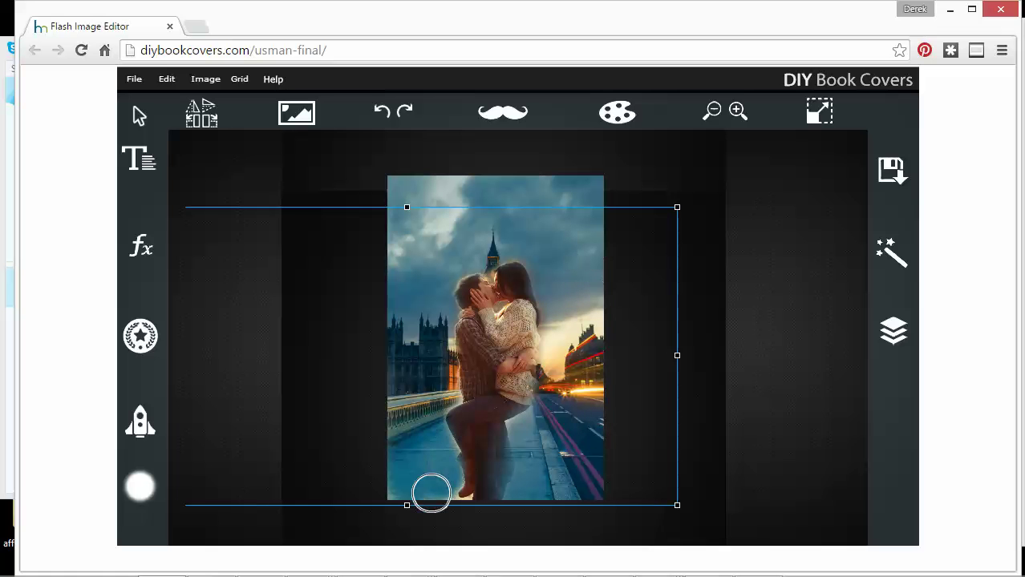
pyautogui.click(749, 403)
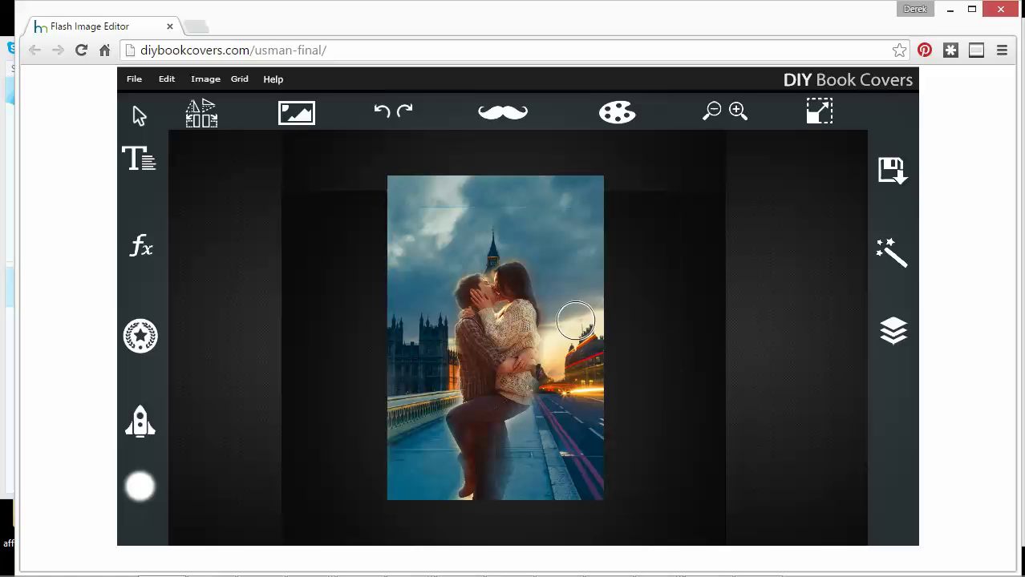
# Step: Select the couple image, scale it down and place it in the cover's lower right, beside the clock tower
pyautogui.click(890, 347)
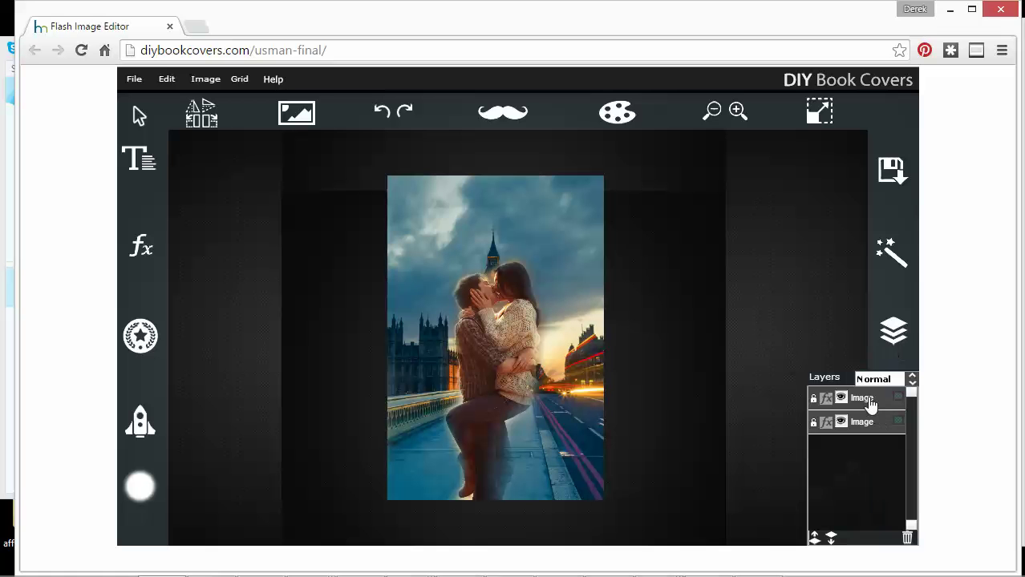
pyautogui.click(869, 405)
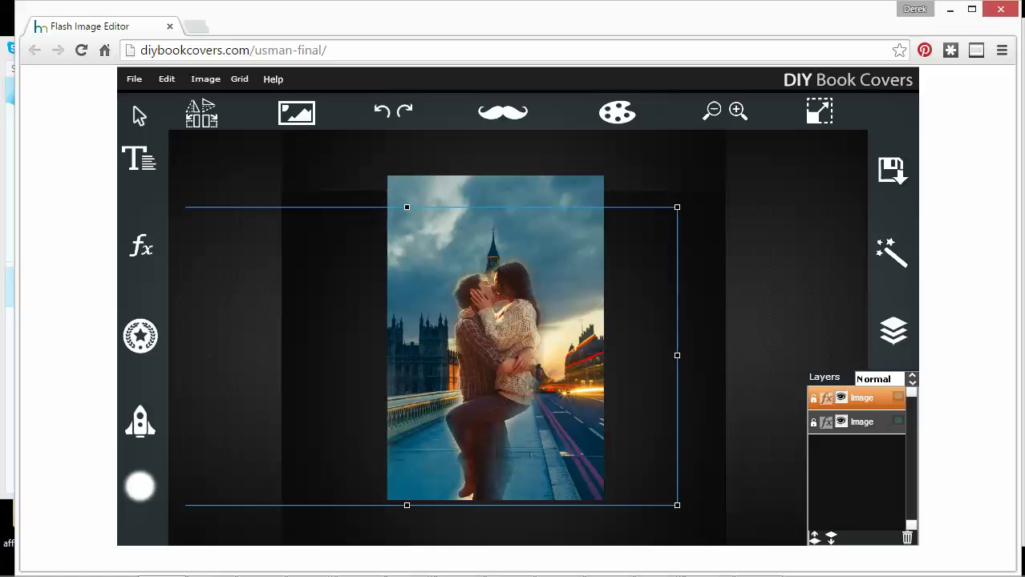
pyautogui.click(744, 319)
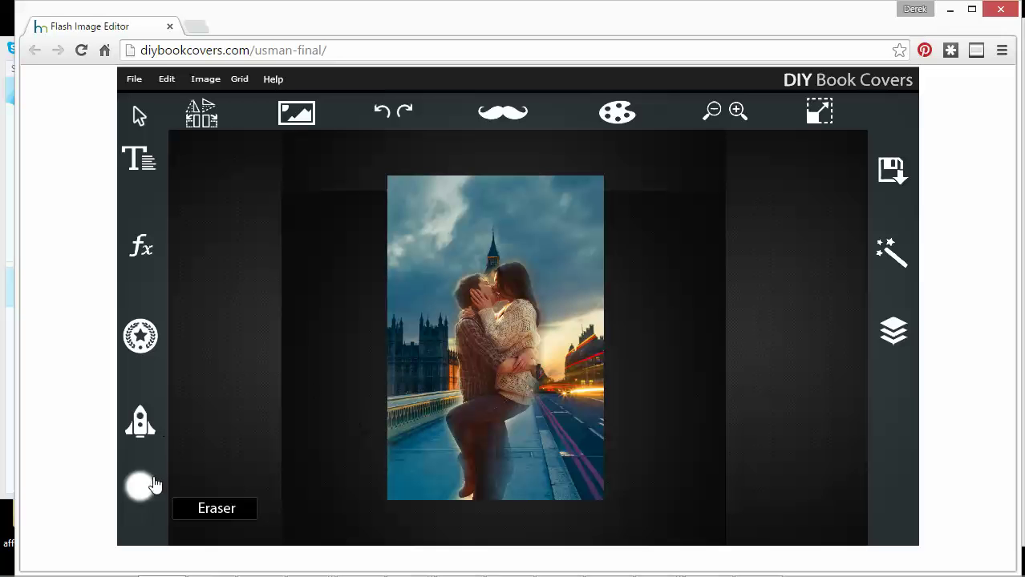
pyautogui.click(138, 117)
pyautogui.moveTo(544, 401)
pyautogui.mouseDown()
pyautogui.moveTo(481, 396)
pyautogui.moveTo(602, 394)
pyautogui.moveTo(564, 400)
pyautogui.mouseUp()
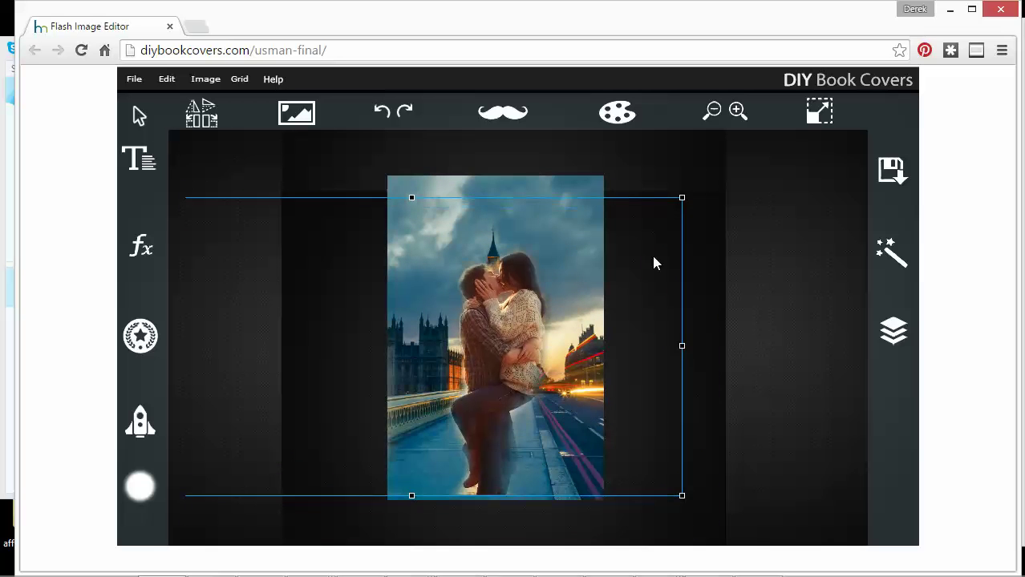
pyautogui.moveTo(683, 198); pyautogui.dragTo(620, 230)
pyautogui.moveTo(542, 316); pyautogui.dragTo(591, 354)
pyautogui.click(711, 396)
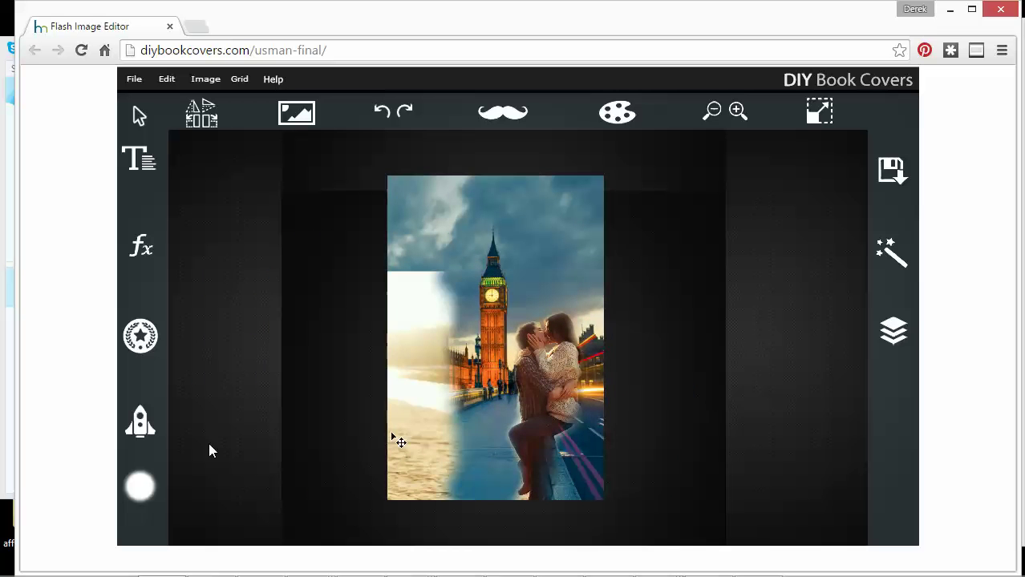
# Step: Set the eraser size to 693 and erase the leftover beach background from the left part of the couple image
pyautogui.click(164, 489)
pyautogui.moveTo(247, 425); pyautogui.dragTo(264, 419)
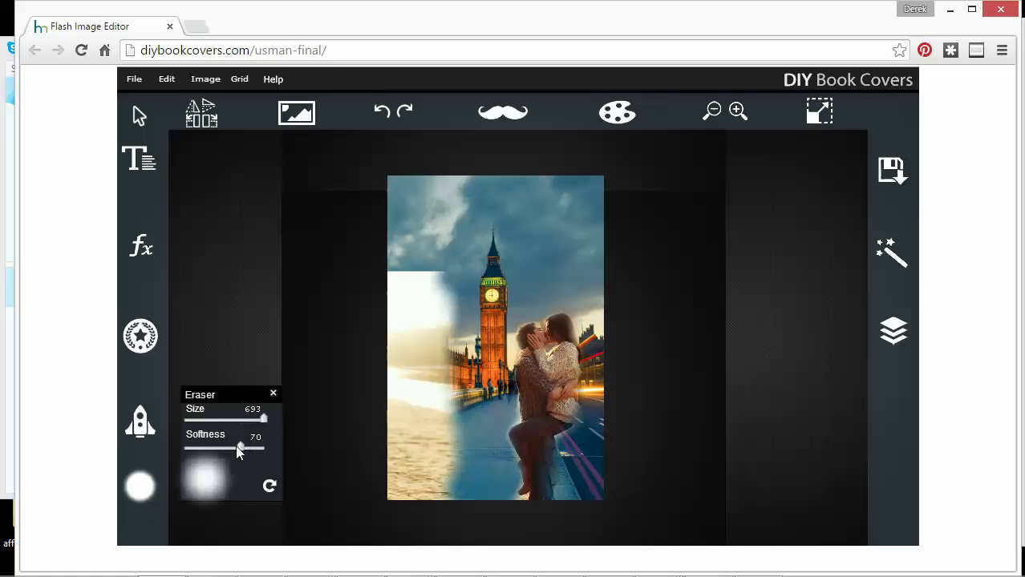
pyautogui.click(711, 385)
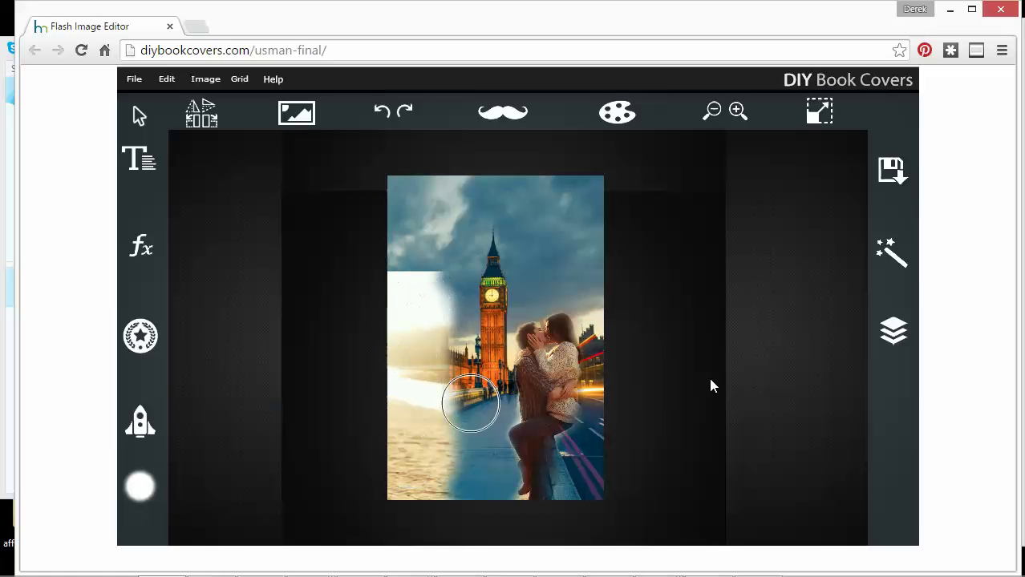
pyautogui.click(901, 334)
pyautogui.click(876, 399)
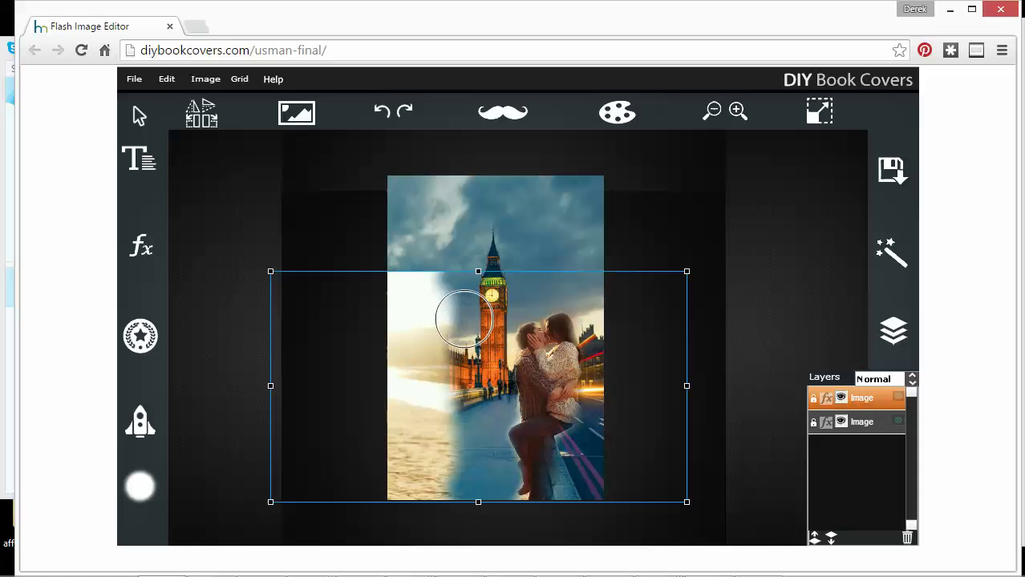
pyautogui.moveTo(464, 309)
pyautogui.mouseDown()
pyautogui.moveTo(433, 385)
pyautogui.moveTo(426, 277)
pyautogui.moveTo(424, 290)
pyautogui.moveTo(399, 286)
pyautogui.moveTo(408, 478)
pyautogui.moveTo(436, 404)
pyautogui.moveTo(445, 482)
pyautogui.moveTo(433, 487)
pyautogui.moveTo(390, 460)
pyautogui.moveTo(400, 331)
pyautogui.moveTo(435, 375)
pyautogui.moveTo(432, 465)
pyautogui.mouseUp()
pyautogui.click(652, 266)
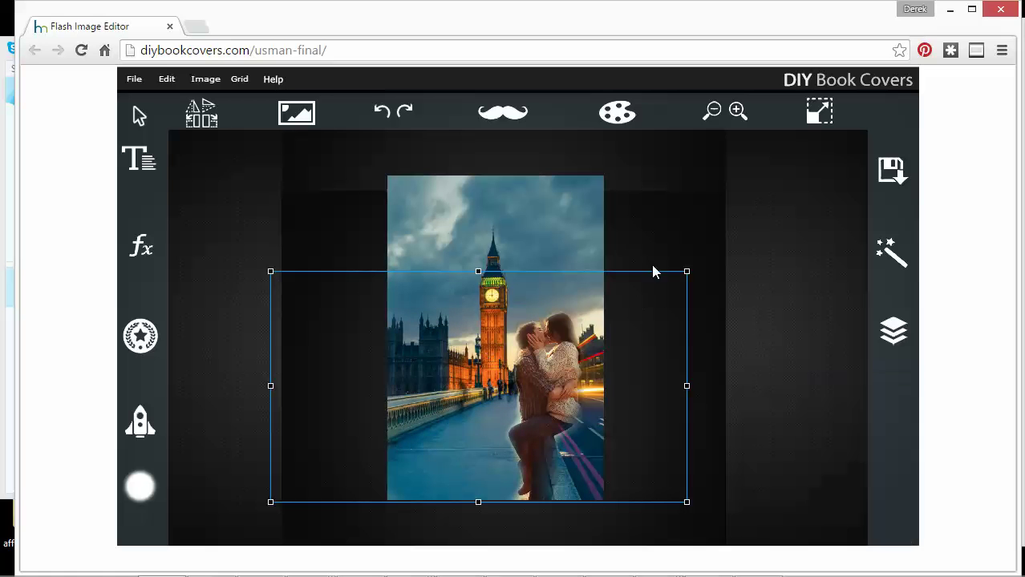
# Step: Select the Big Ben layer, set hue to -14, saturation to -38 and brightness to 2, and raise the contrast slightly
pyautogui.click(892, 343)
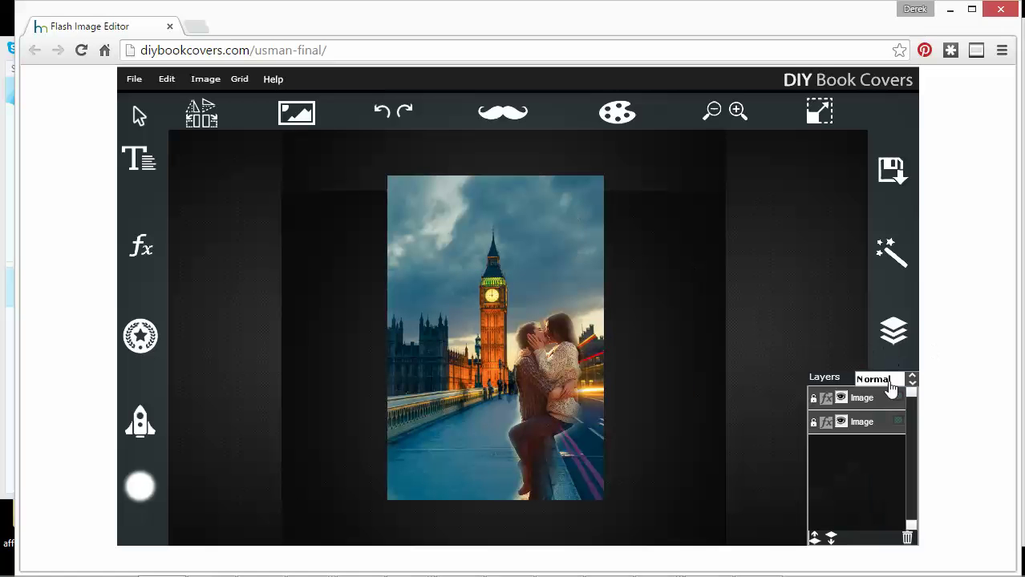
pyautogui.click(873, 422)
pyautogui.click(619, 115)
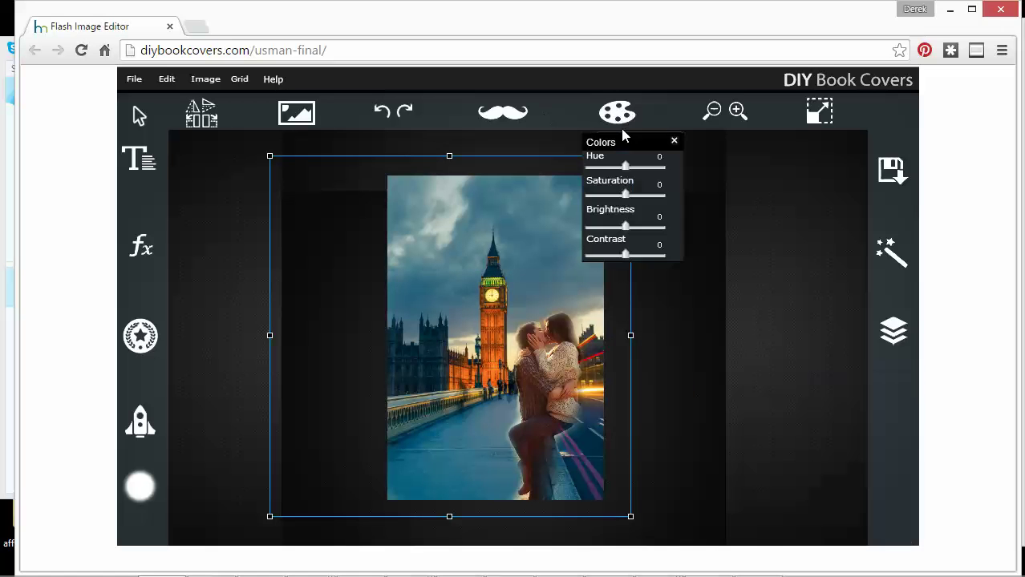
pyautogui.moveTo(620, 178); pyautogui.dragTo(609, 213)
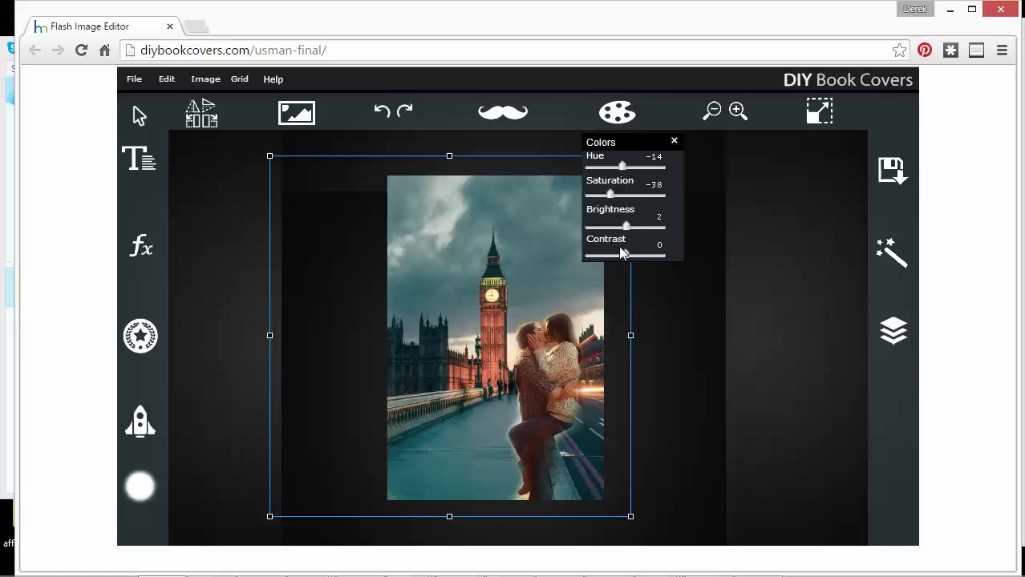
pyautogui.moveTo(630, 263)
pyautogui.mouseDown()
pyautogui.moveTo(670, 265)
pyautogui.moveTo(637, 266)
pyautogui.mouseUp()
# Step: Try the Lomo and Clarity filters on the Big Ben photo, and apply the Jarques filter instead
pyautogui.click(503, 117)
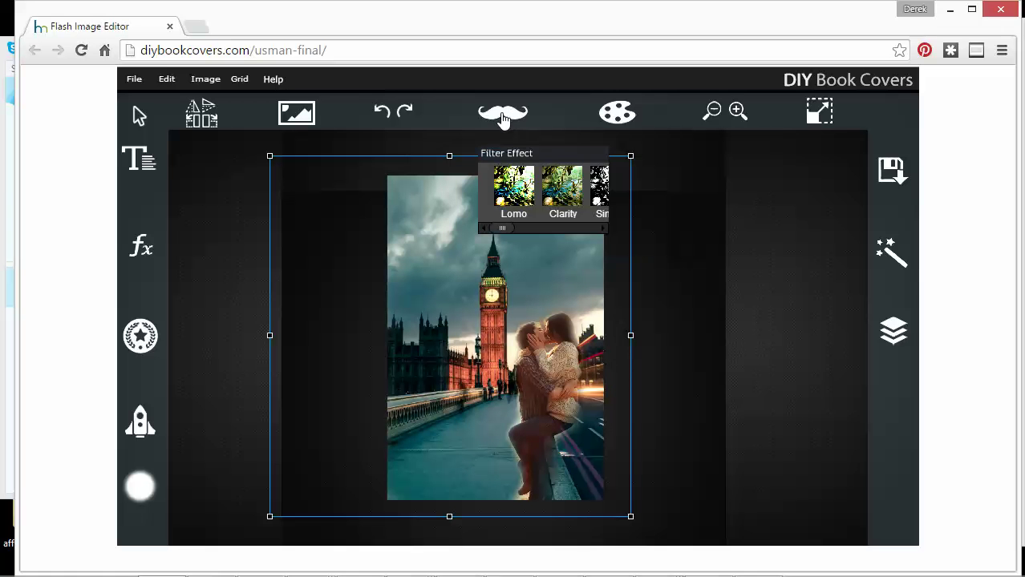
pyautogui.click(521, 189)
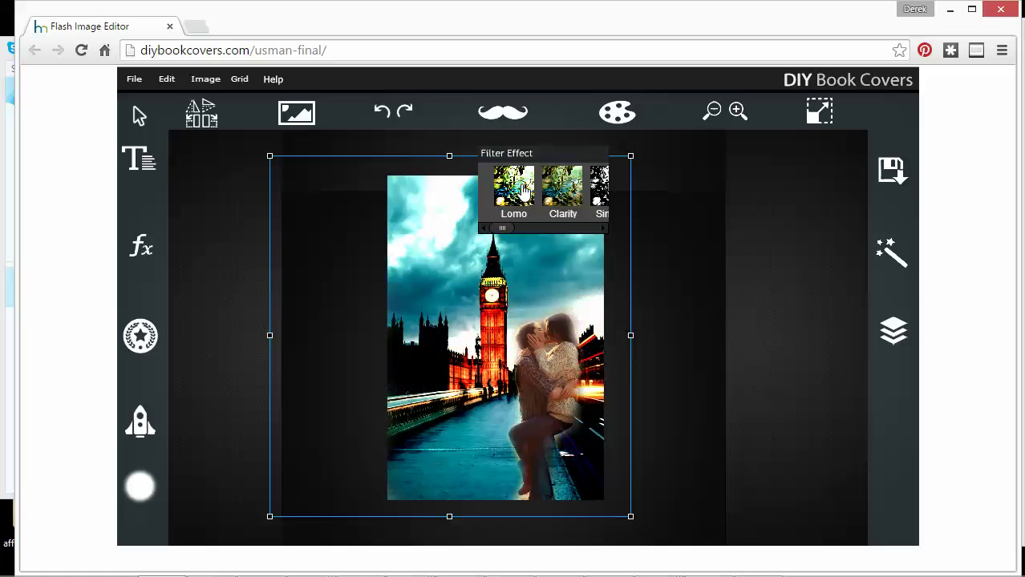
pyautogui.click(558, 199)
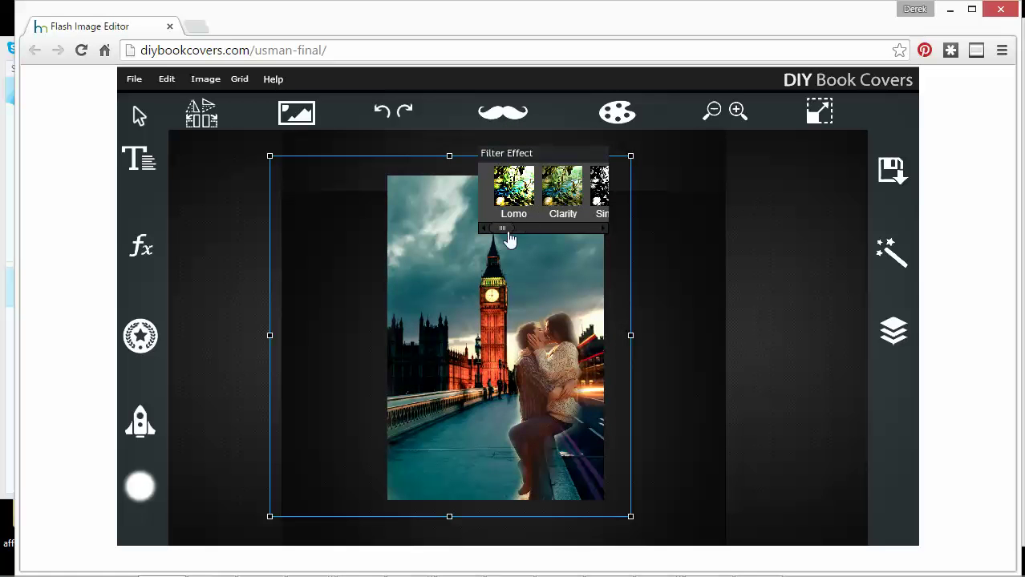
pyautogui.moveTo(507, 232); pyautogui.dragTo(528, 230)
pyautogui.click(549, 193)
pyautogui.click(532, 207)
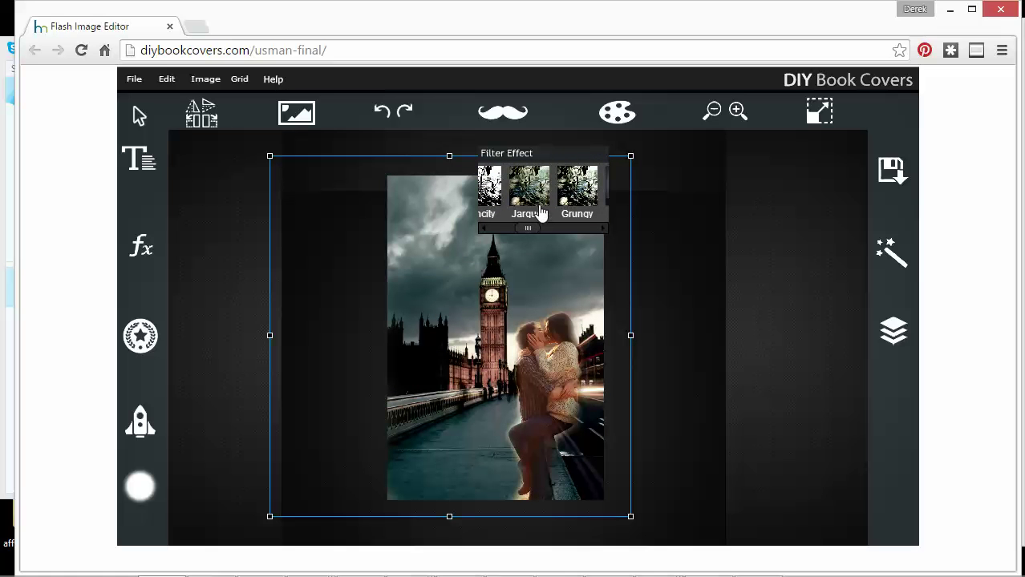
pyautogui.moveTo(534, 228); pyautogui.dragTo(542, 229)
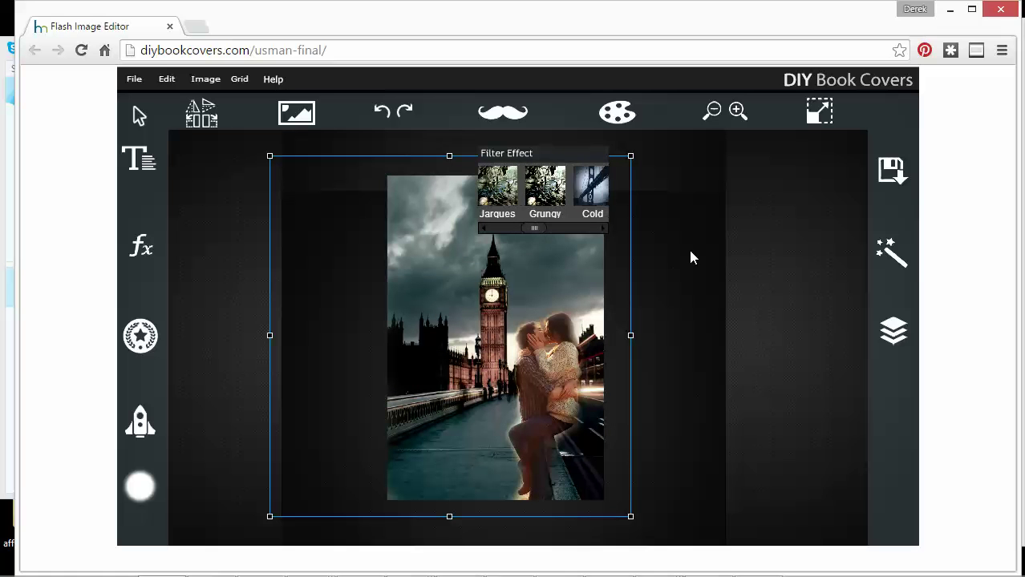
pyautogui.click(695, 252)
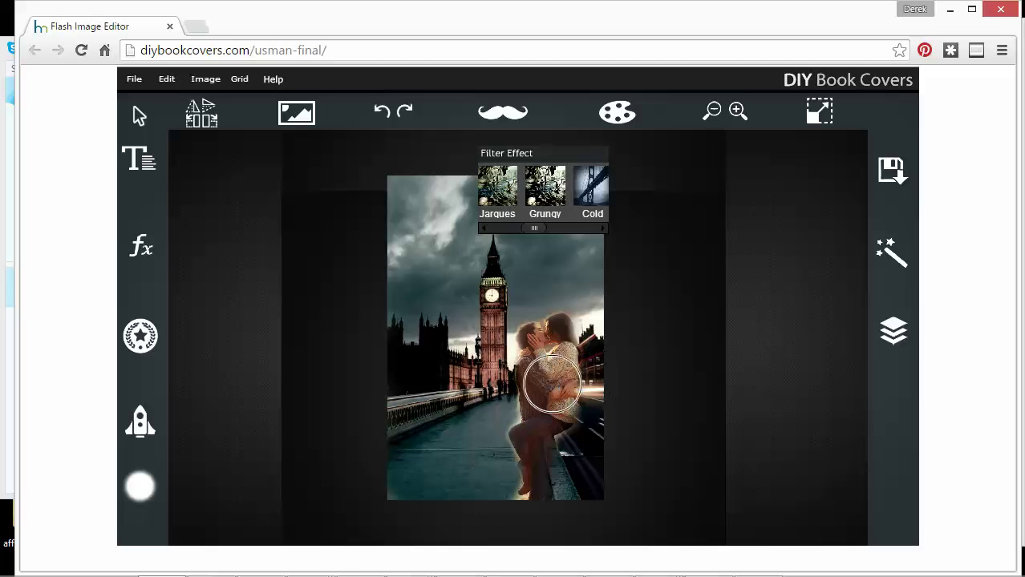
# Step: Identify the couple image layer by toggling layer visibility, select it, and apply the Jarques filter to it
pyautogui.click(893, 330)
pyautogui.click(861, 401)
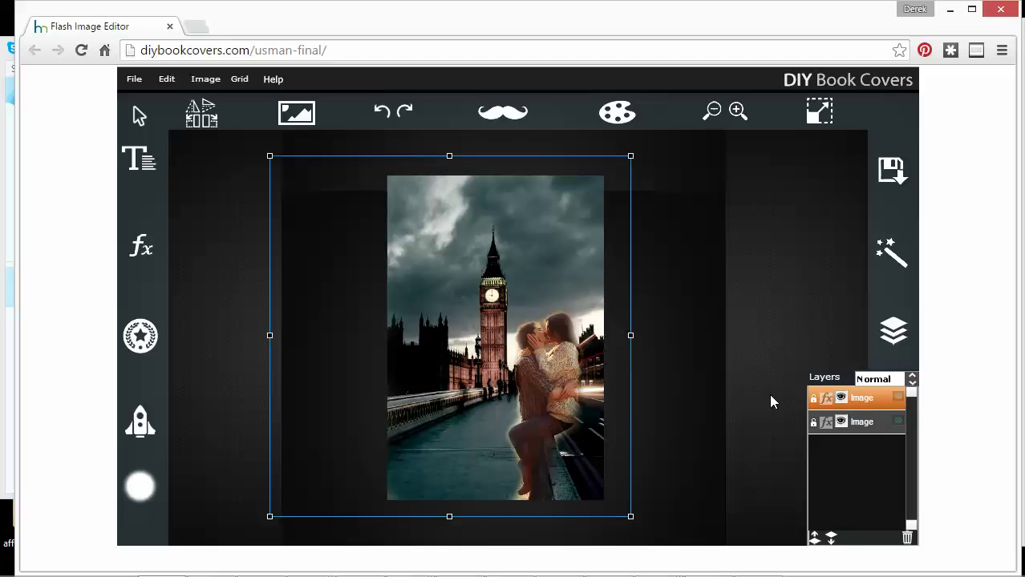
pyautogui.click(841, 397)
pyautogui.click(841, 398)
pyautogui.click(841, 421)
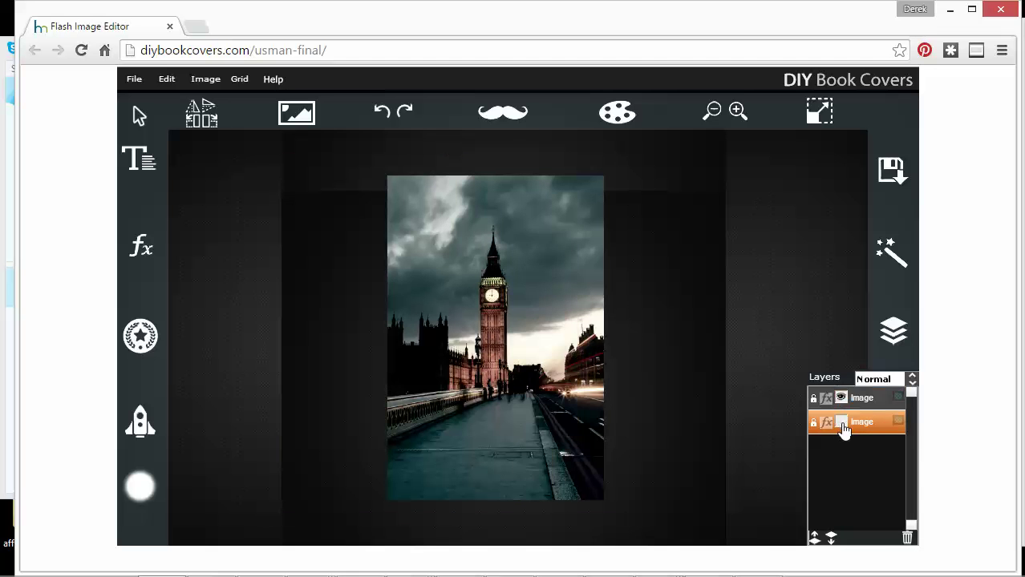
pyautogui.click(840, 422)
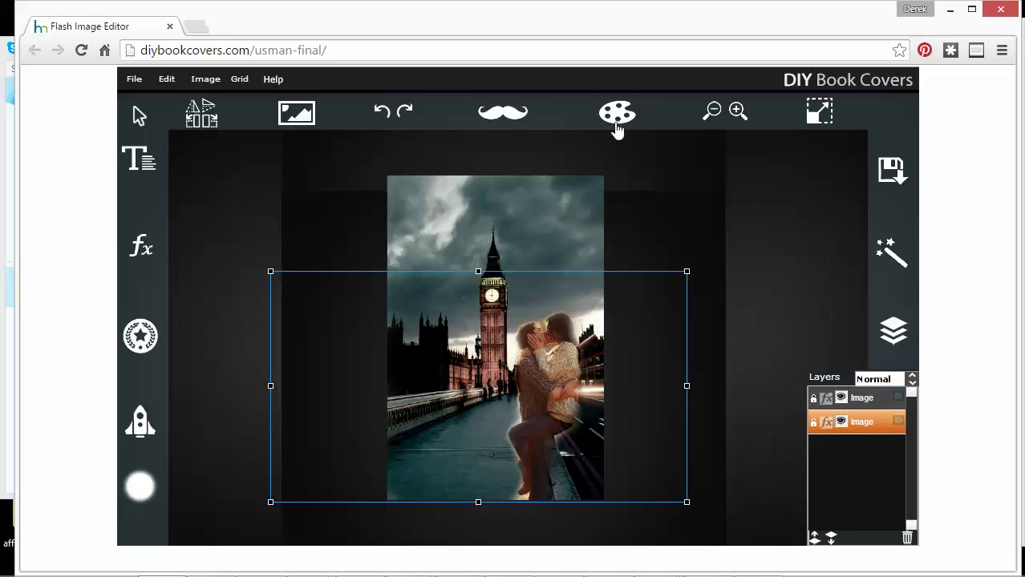
pyautogui.click(513, 116)
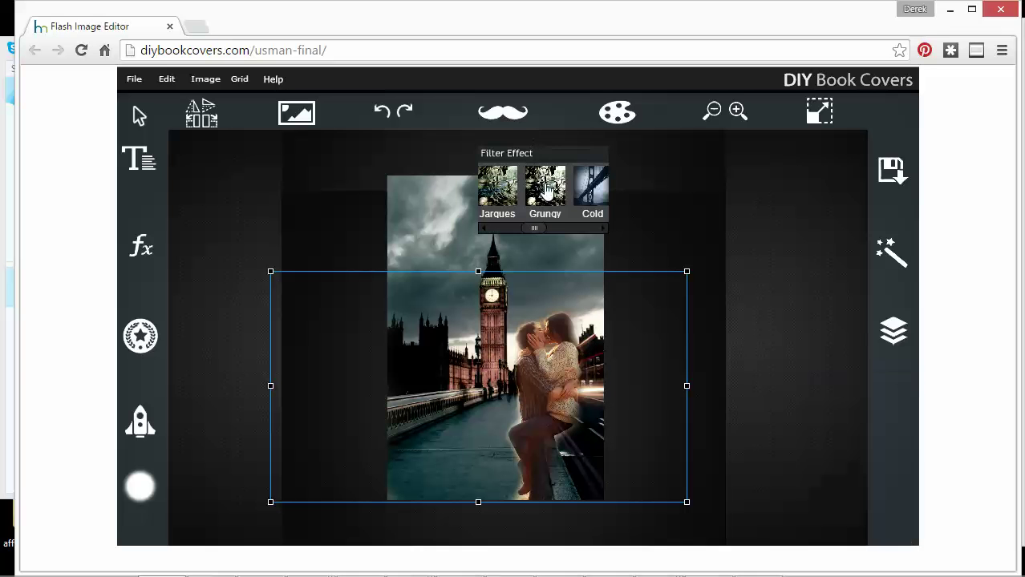
pyautogui.click(503, 204)
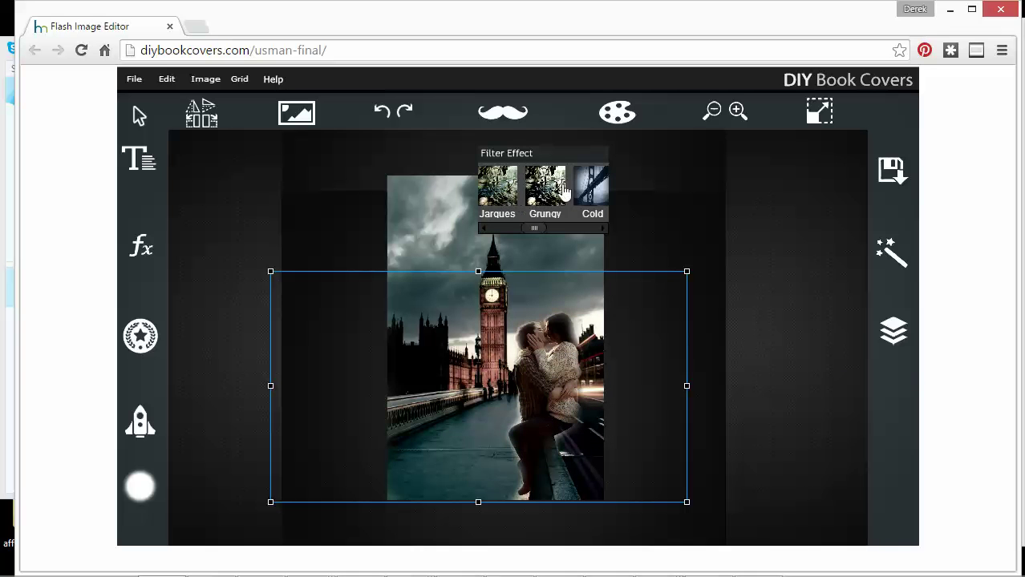
# Step: Identify the couple layer by toggling its visibility, select it, and apply a white glow of 100
pyautogui.click(674, 192)
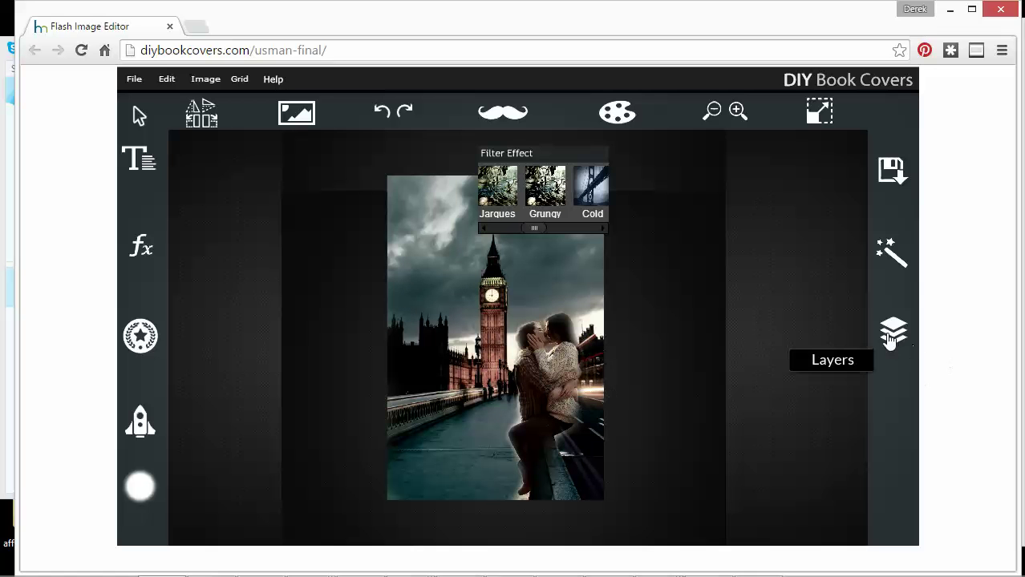
pyautogui.click(893, 330)
pyautogui.click(855, 401)
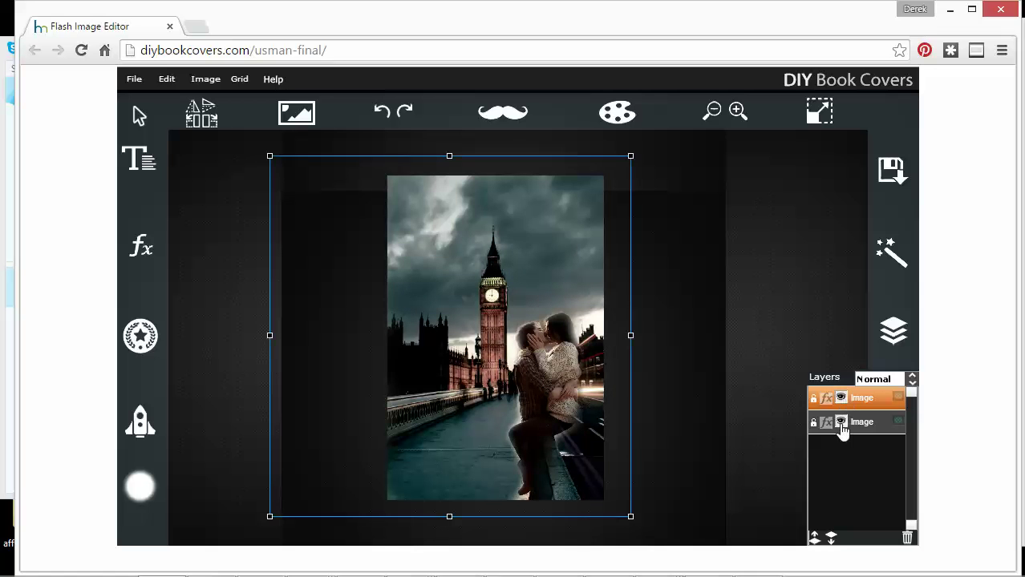
pyautogui.click(842, 428)
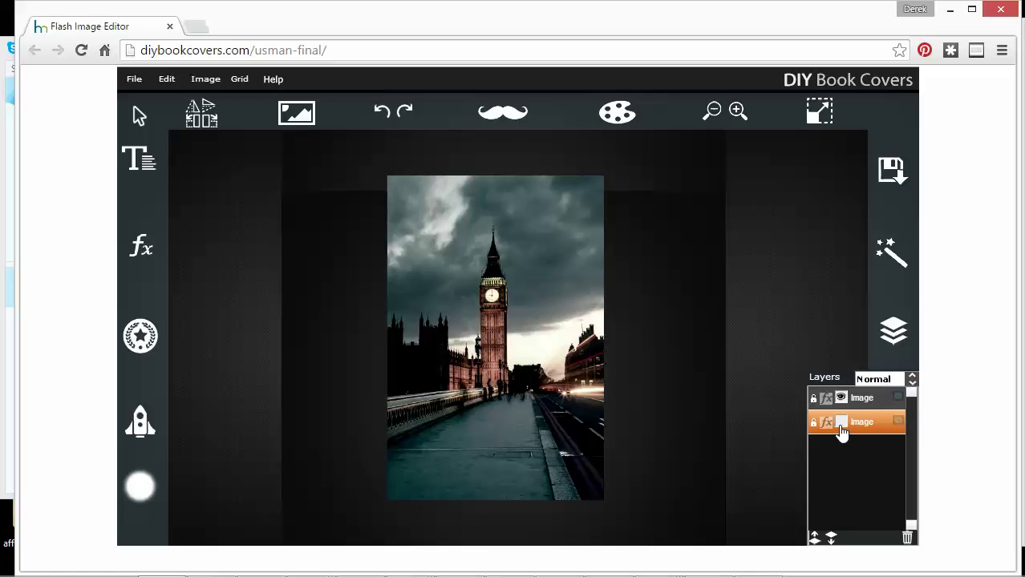
pyautogui.click(142, 249)
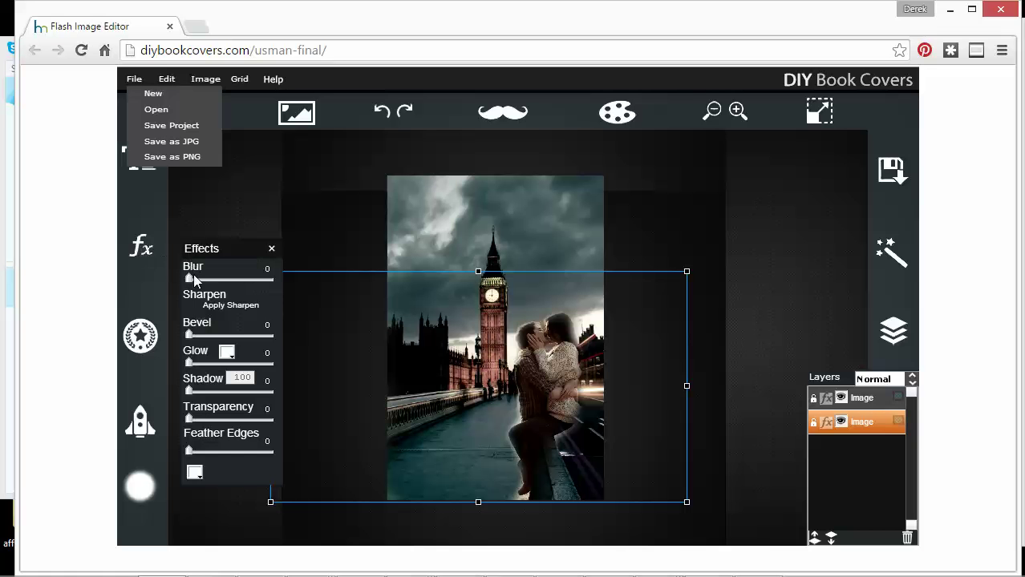
pyautogui.moveTo(189, 366); pyautogui.dragTo(313, 379)
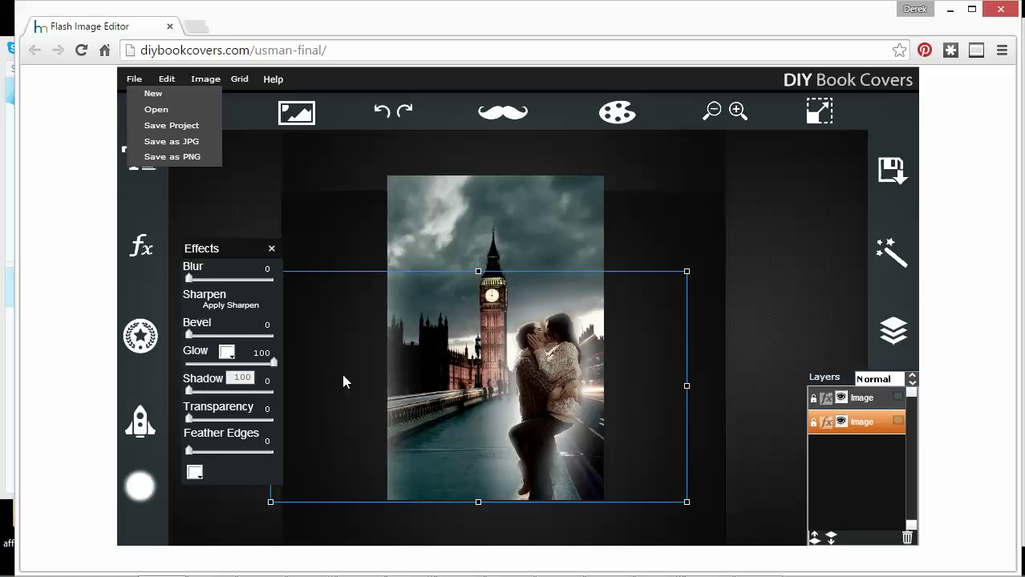
pyautogui.click(671, 232)
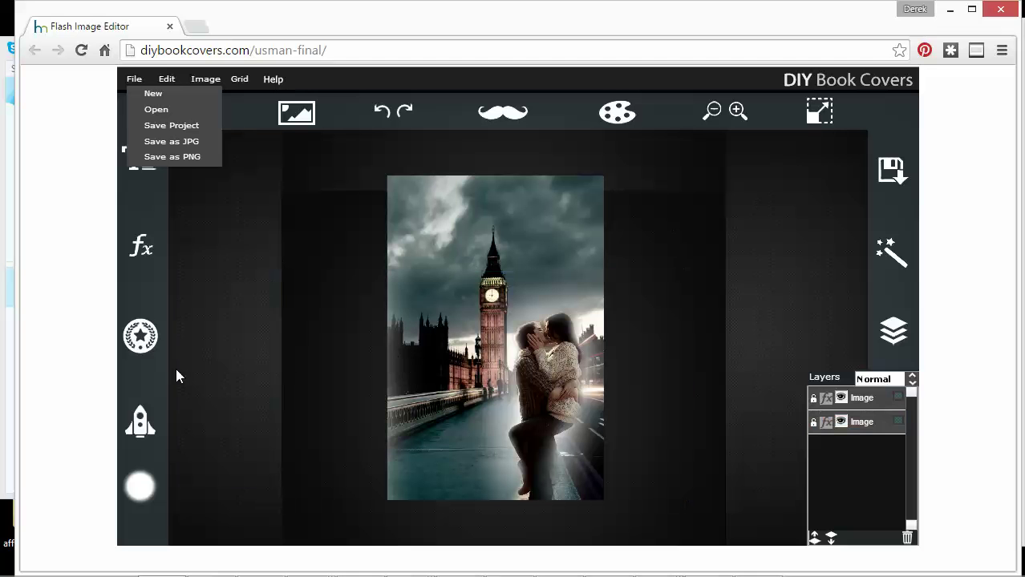
# Step: Select the couple layer and erase the stray glow along the left side of the cover with the Eraser
pyautogui.click(139, 487)
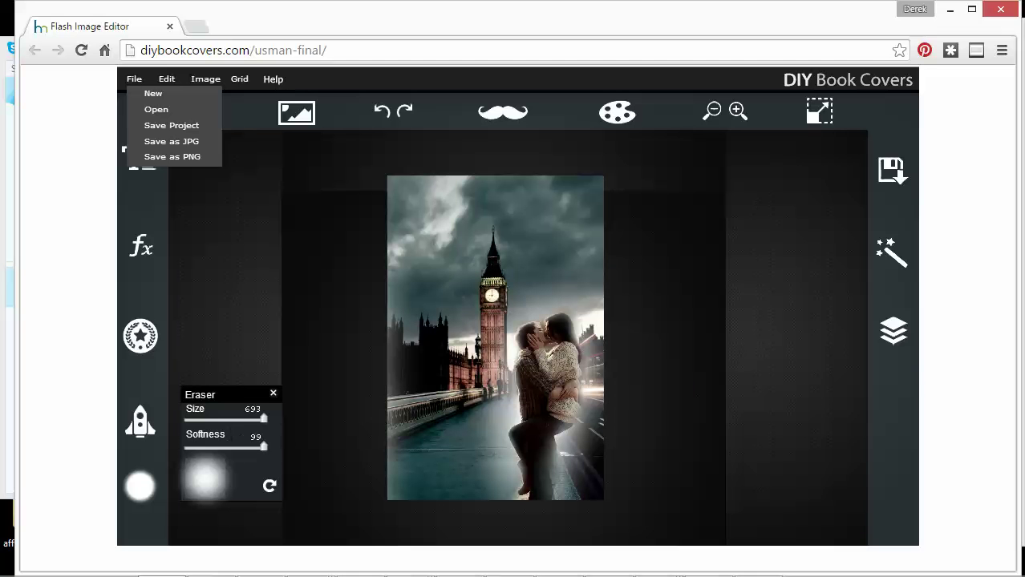
pyautogui.click(272, 393)
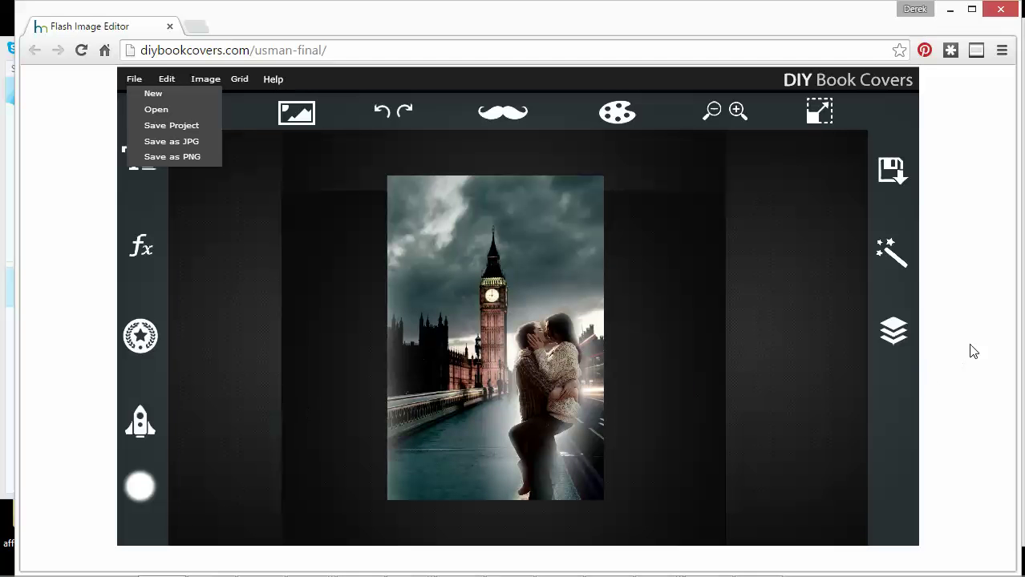
pyautogui.click(885, 333)
pyautogui.click(865, 422)
pyautogui.click(379, 392)
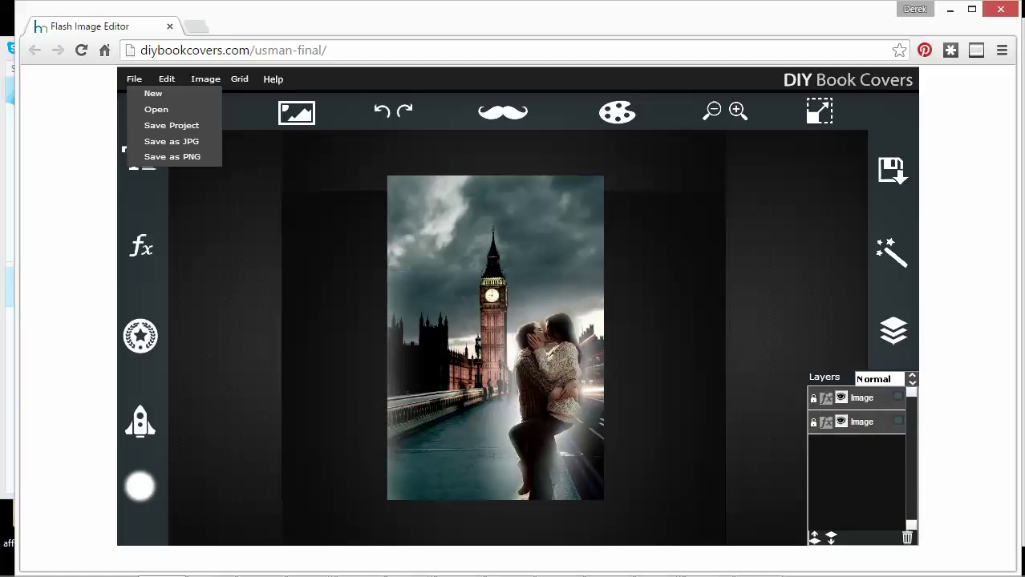
pyautogui.click(893, 335)
pyautogui.click(870, 432)
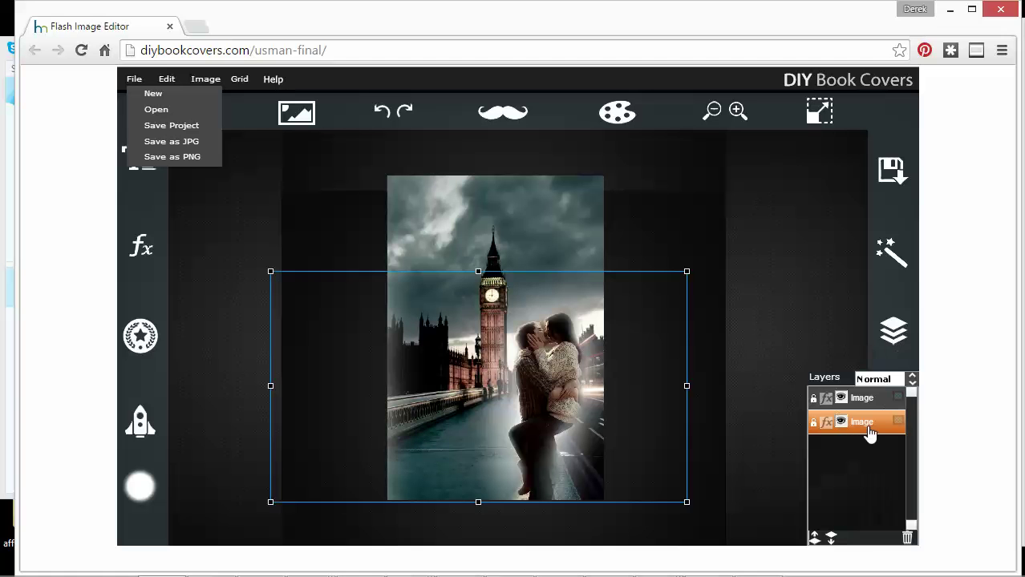
pyautogui.click(383, 407)
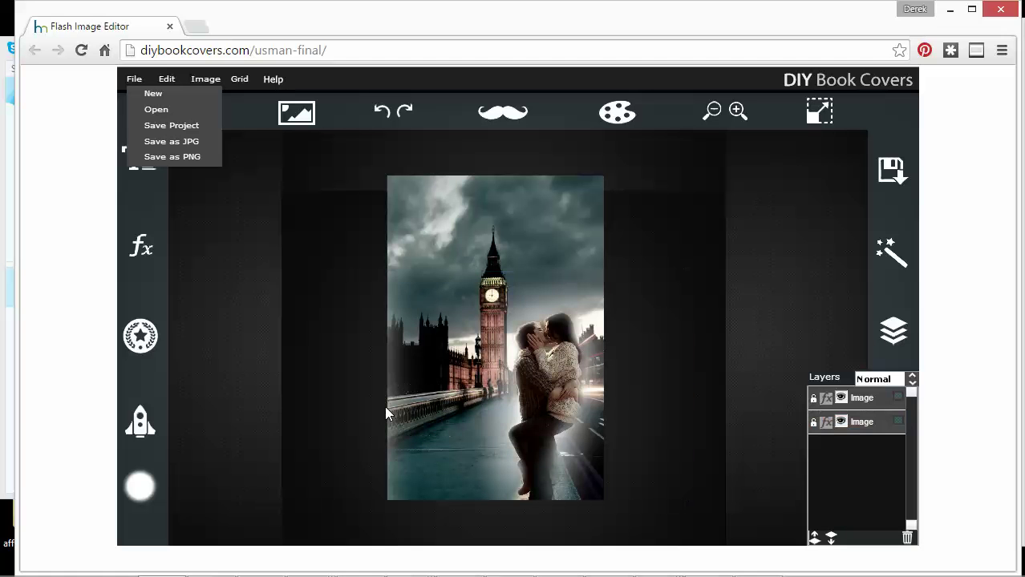
pyautogui.click(860, 423)
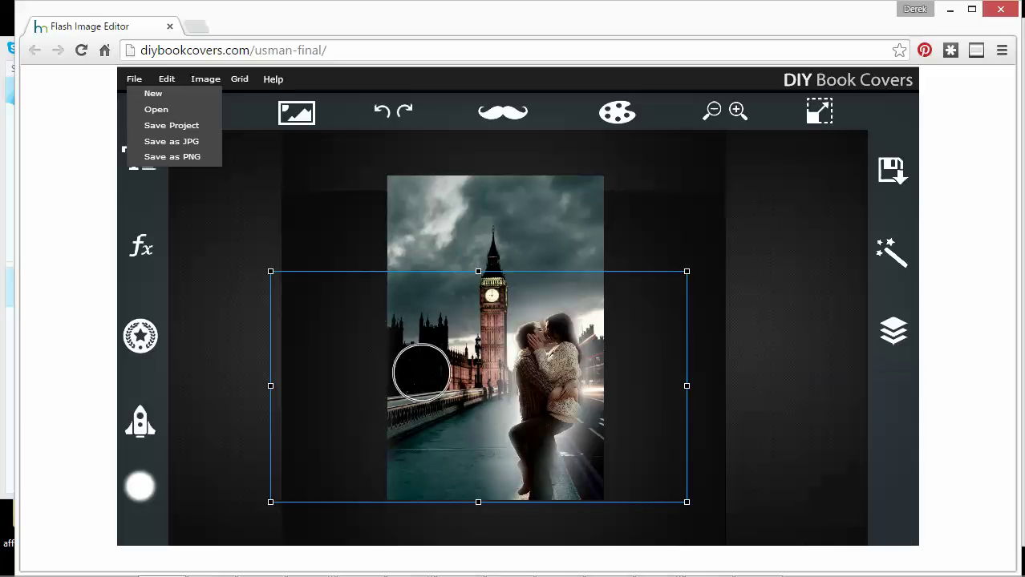
pyautogui.click(862, 307)
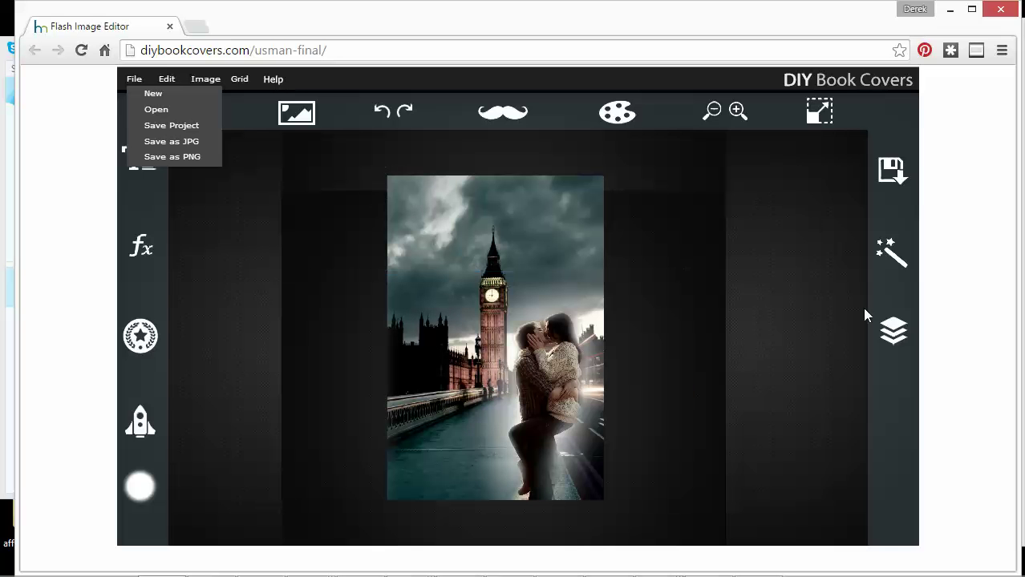
pyautogui.click(295, 109)
pyautogui.click(305, 155)
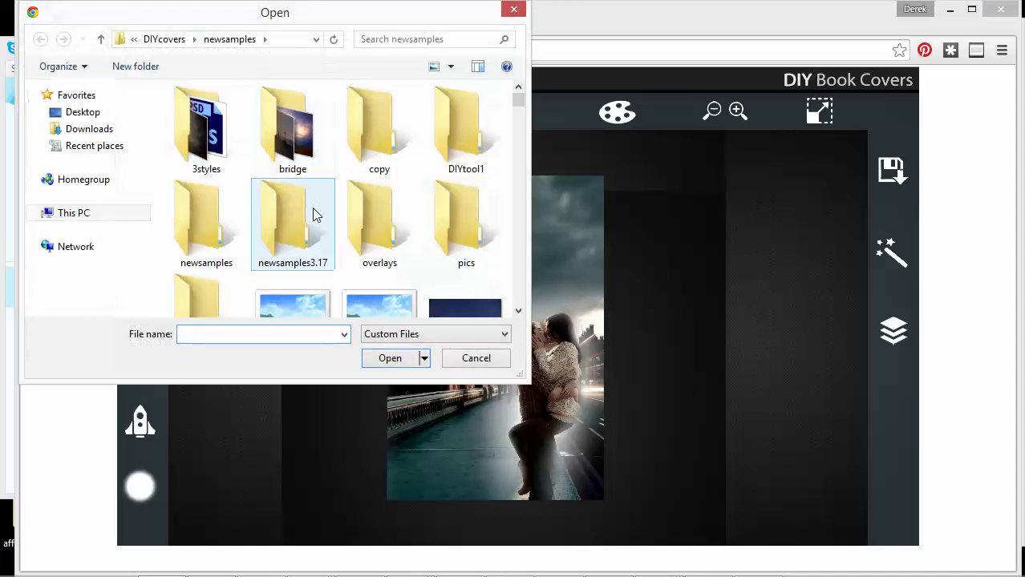
pyautogui.doubleClick(370, 222)
pyautogui.click(319, 175)
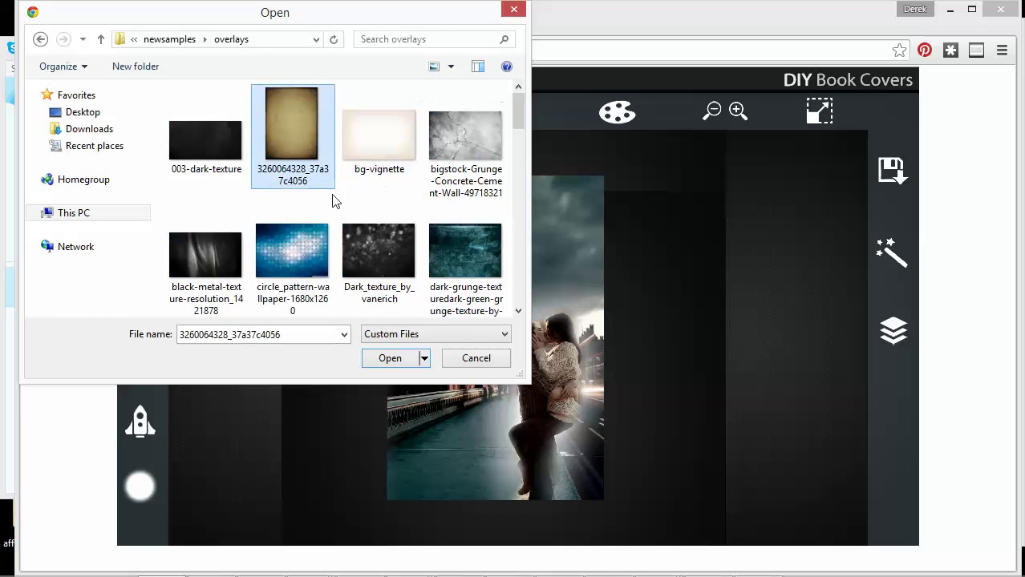
pyautogui.click(391, 358)
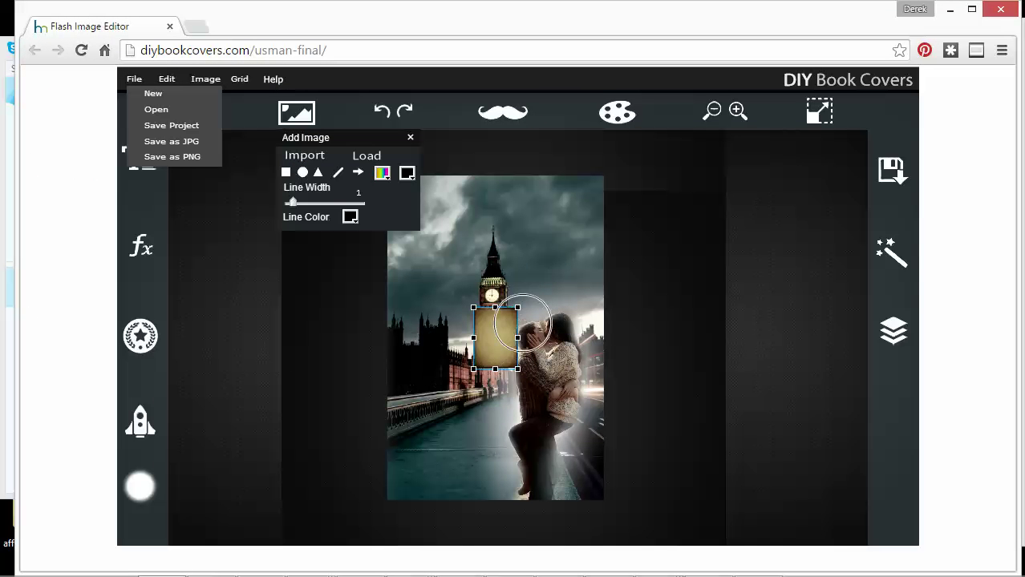
# Step: Enlarge the parchment texture until it covers the whole book cover, and select its layer
pyautogui.moveTo(558, 258); pyautogui.dragTo(618, 172)
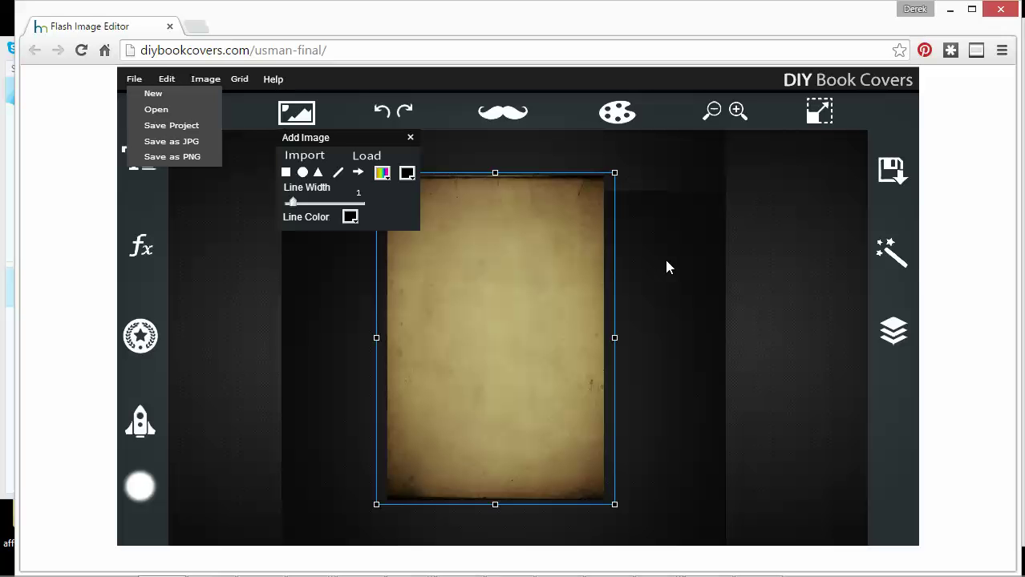
pyautogui.click(666, 267)
pyautogui.click(892, 339)
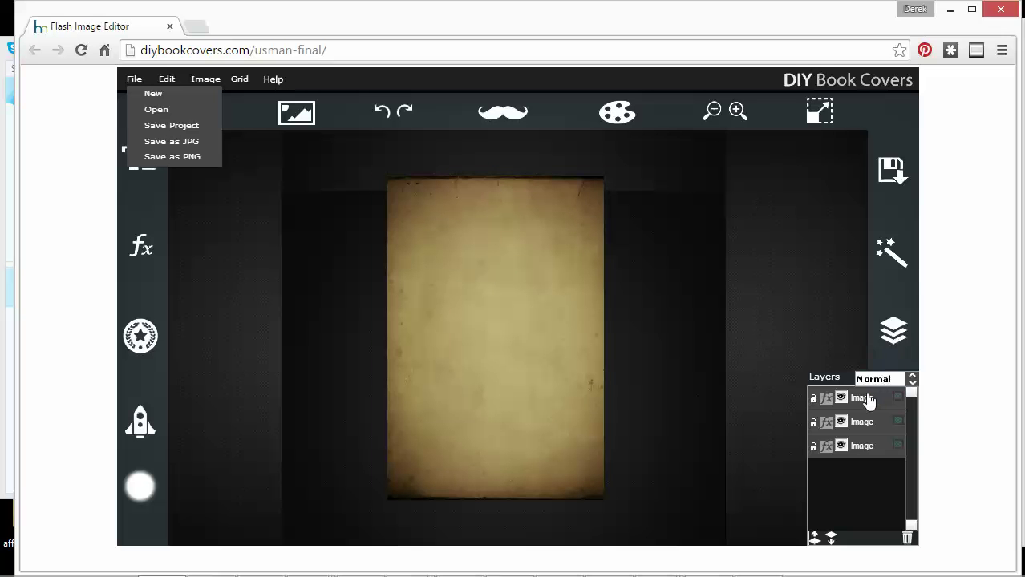
pyautogui.click(867, 400)
# Step: Try the Darken, Difference, HardLight and Invert blend modes on the parchment layer
pyautogui.click(869, 379)
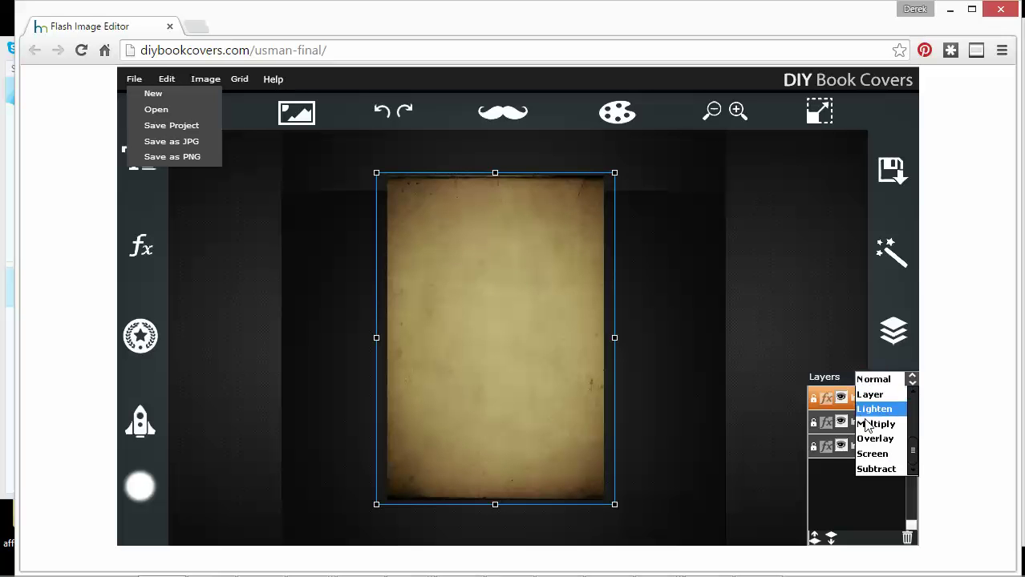
pyautogui.scroll(5, 882, 433)
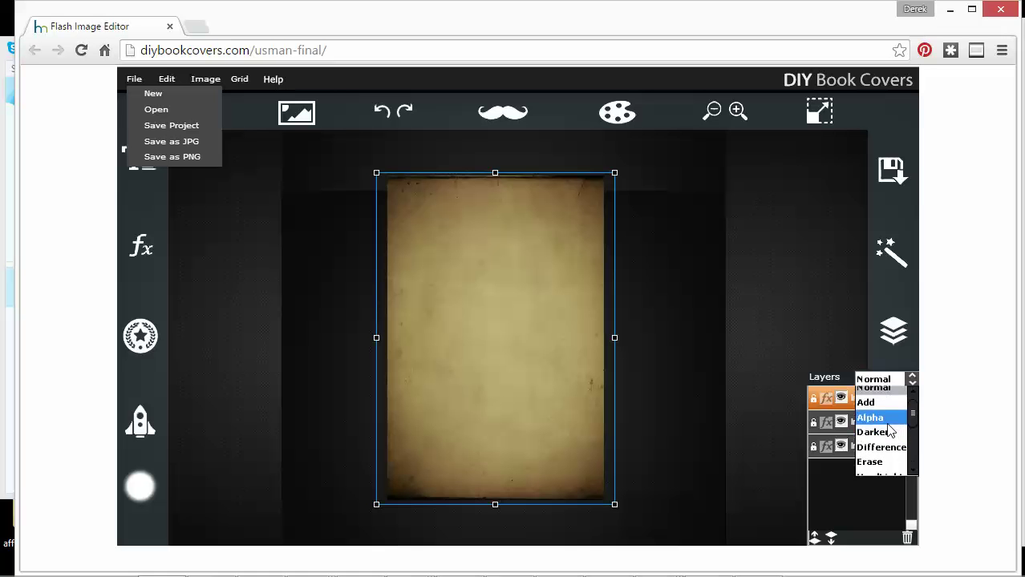
pyautogui.click(884, 436)
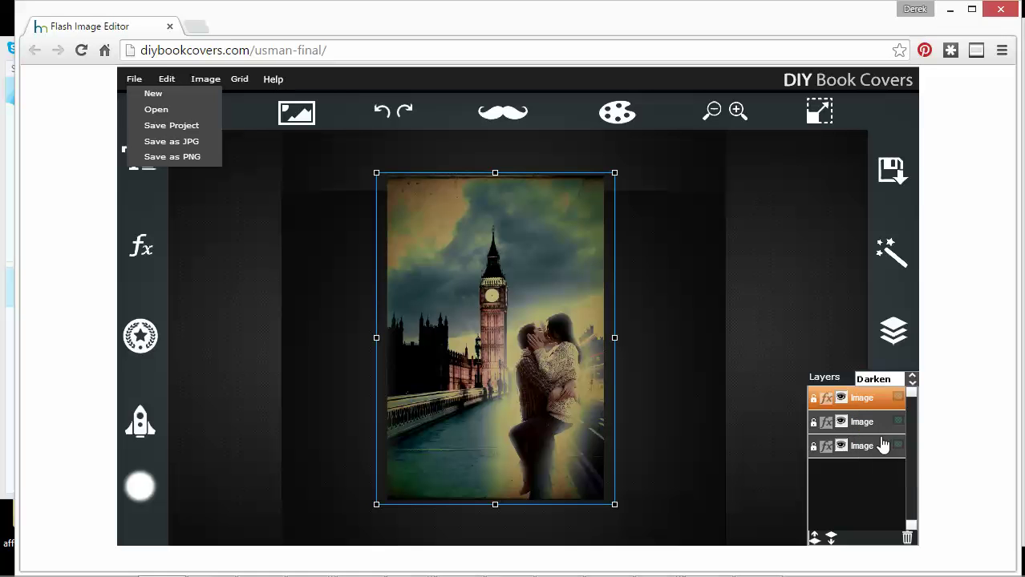
pyautogui.click(872, 379)
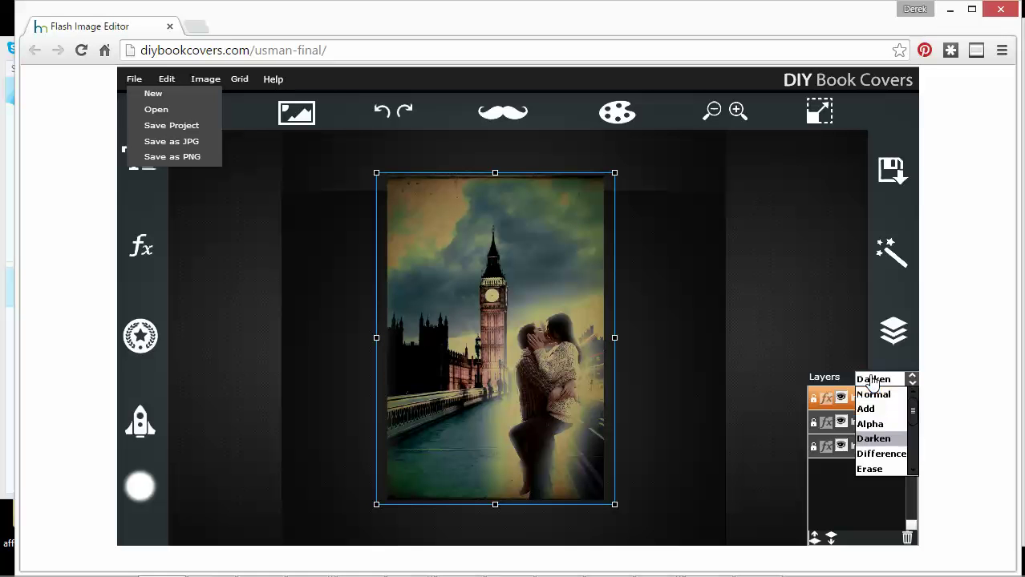
pyautogui.click(881, 455)
pyautogui.click(880, 381)
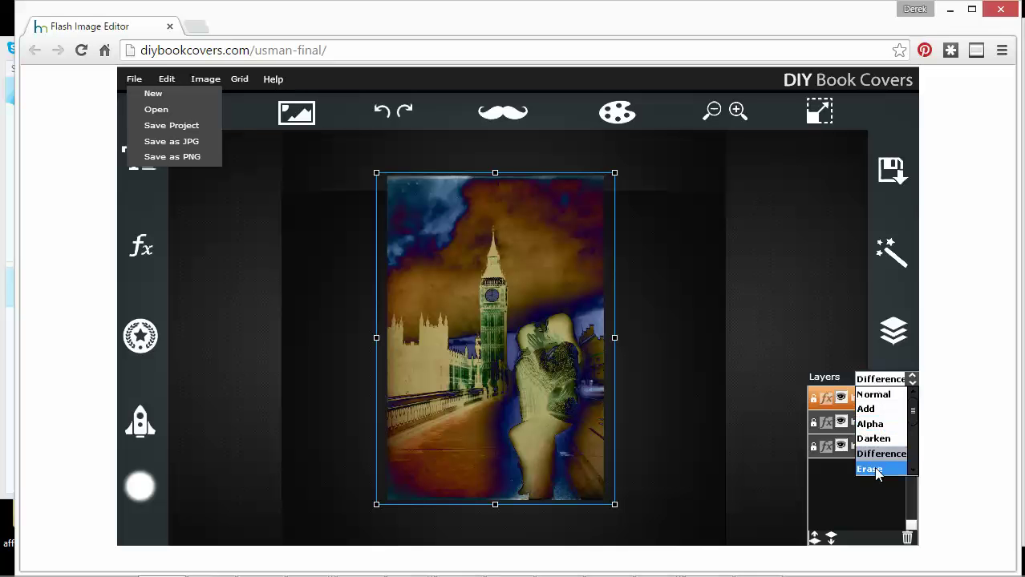
pyautogui.scroll(-2, 878, 452)
pyautogui.click(880, 450)
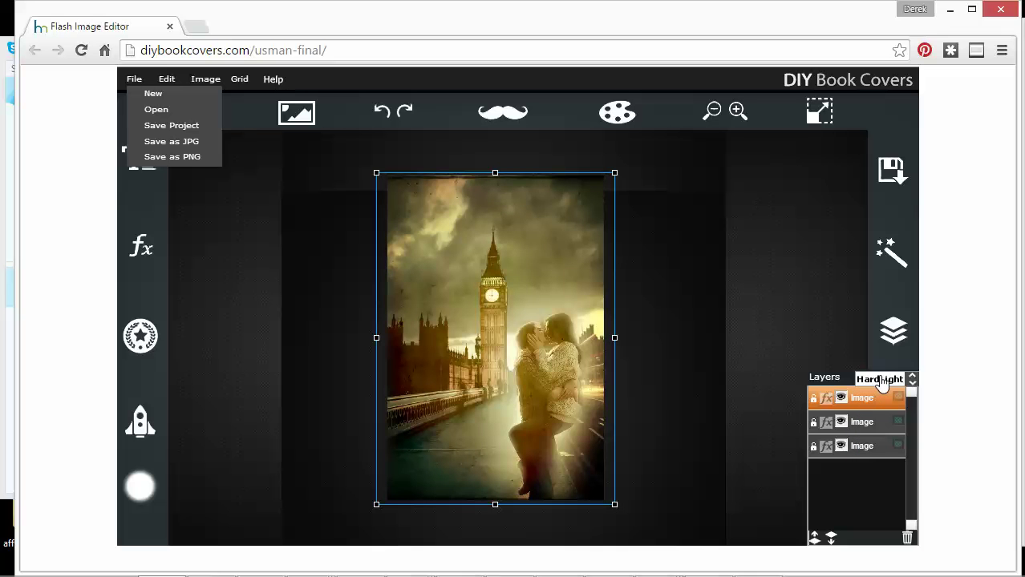
pyautogui.click(882, 383)
pyautogui.click(877, 467)
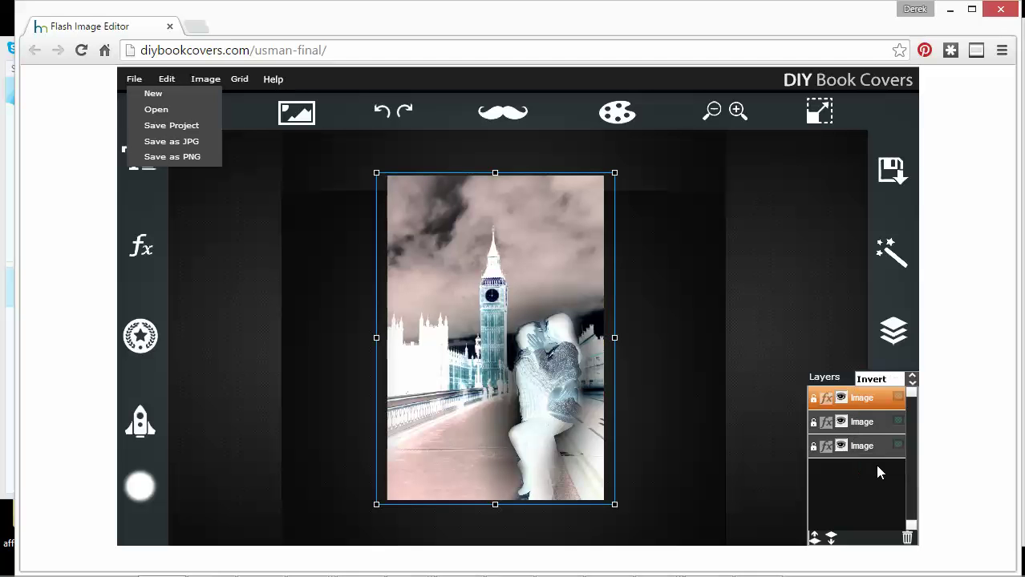
# Step: Try the Layer and Multiply blend modes on the parchment layer
pyautogui.click(872, 383)
pyautogui.scroll(-1, 878, 449)
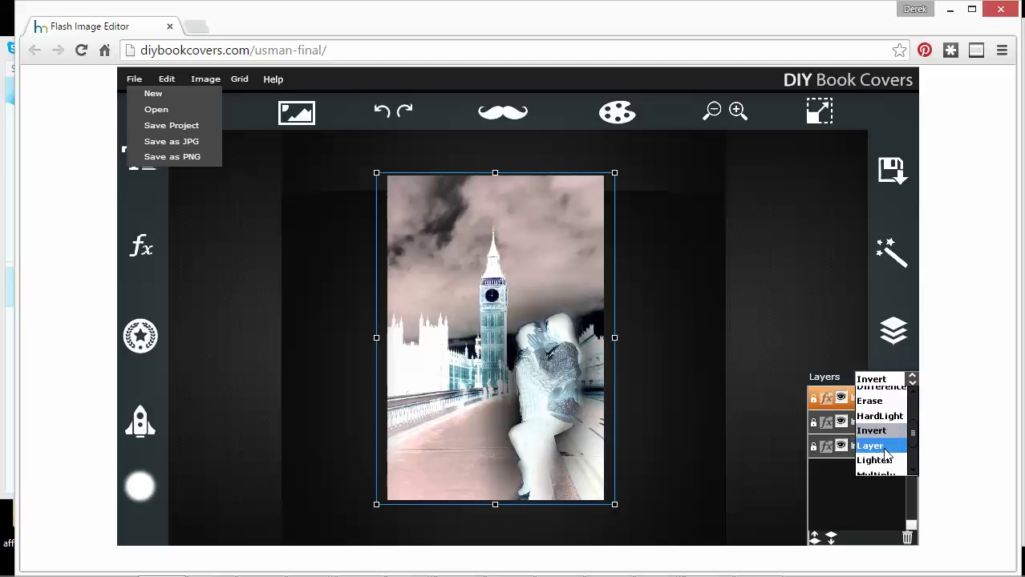
pyautogui.click(879, 449)
pyautogui.click(882, 380)
pyautogui.scroll(-1, 882, 449)
pyautogui.click(881, 455)
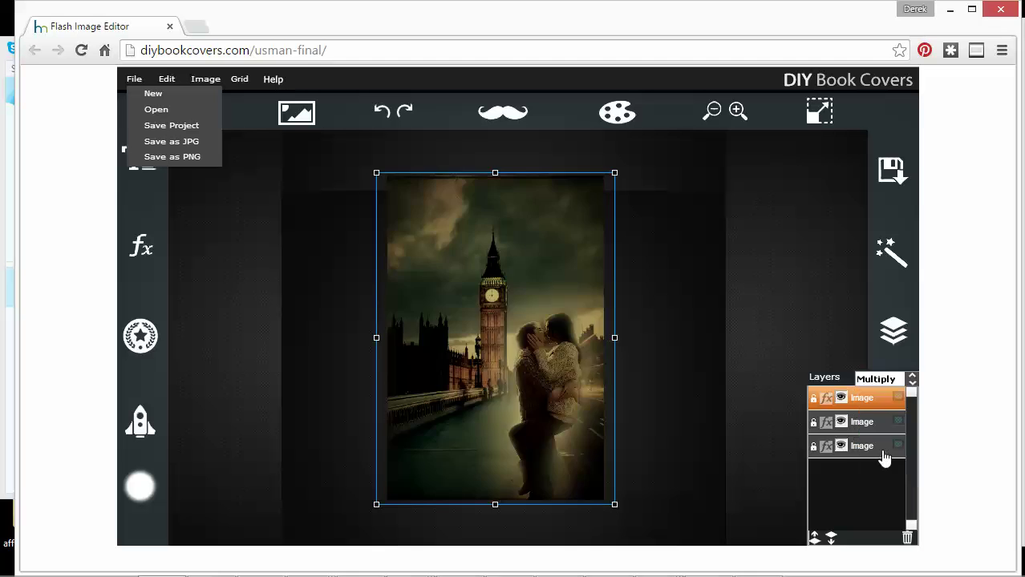
# Step: Set the parchment layer's blend mode to Overlay and compare the cover with and without it by toggling its visibility
pyautogui.click(880, 383)
pyautogui.scroll(-1, 879, 448)
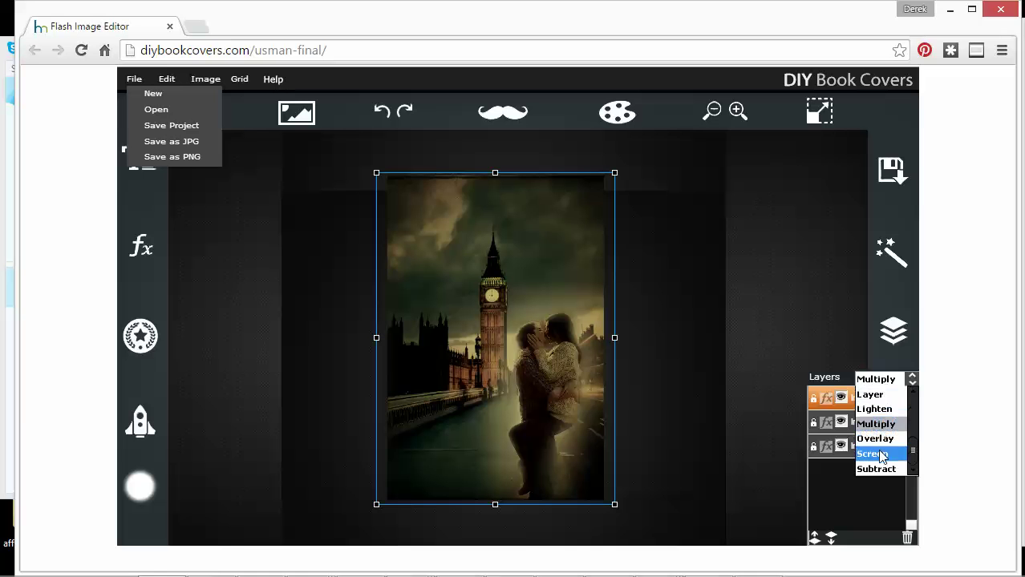
pyautogui.click(879, 446)
pyautogui.click(844, 401)
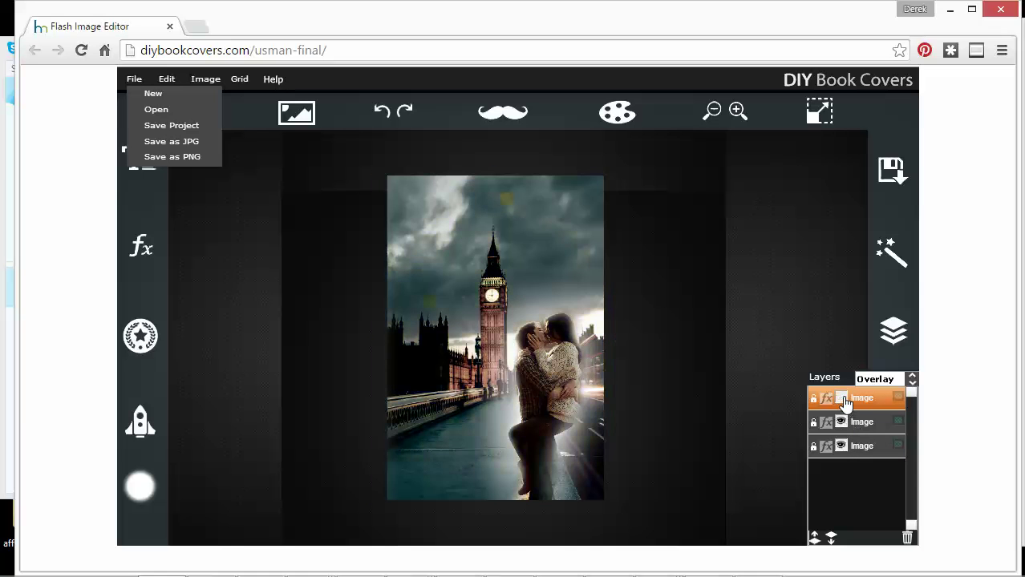
pyautogui.click(842, 400)
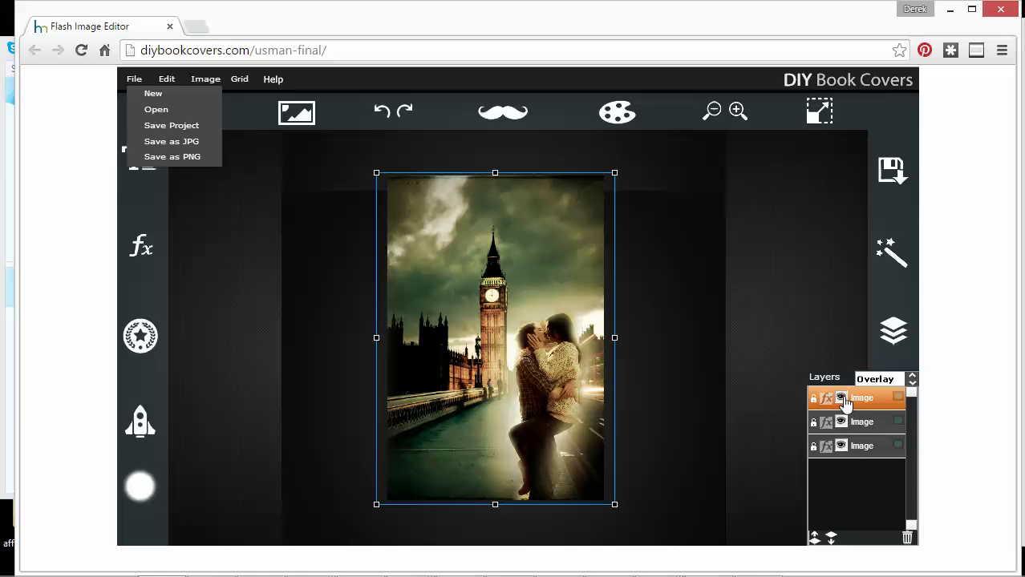
pyautogui.click(842, 399)
pyautogui.click(841, 400)
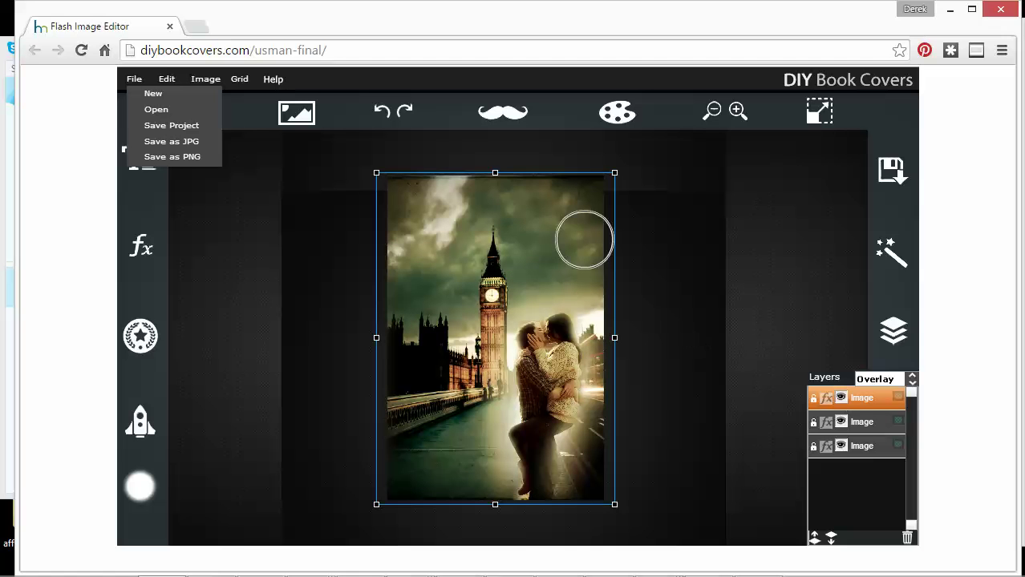
pyautogui.click(698, 264)
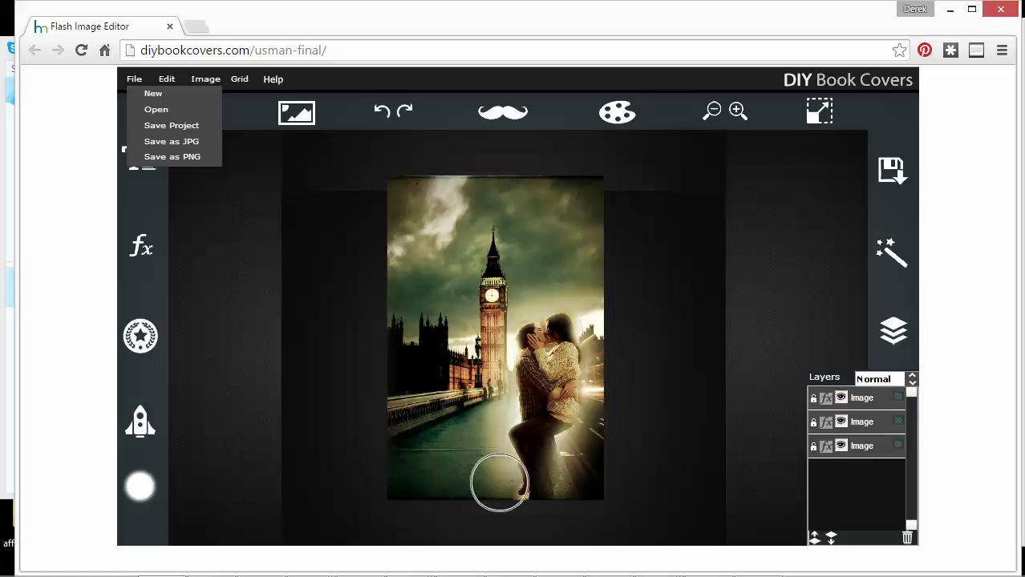
# Step: Compare the cover with and without the background and couple layers by toggling their visibility
pyautogui.click(847, 449)
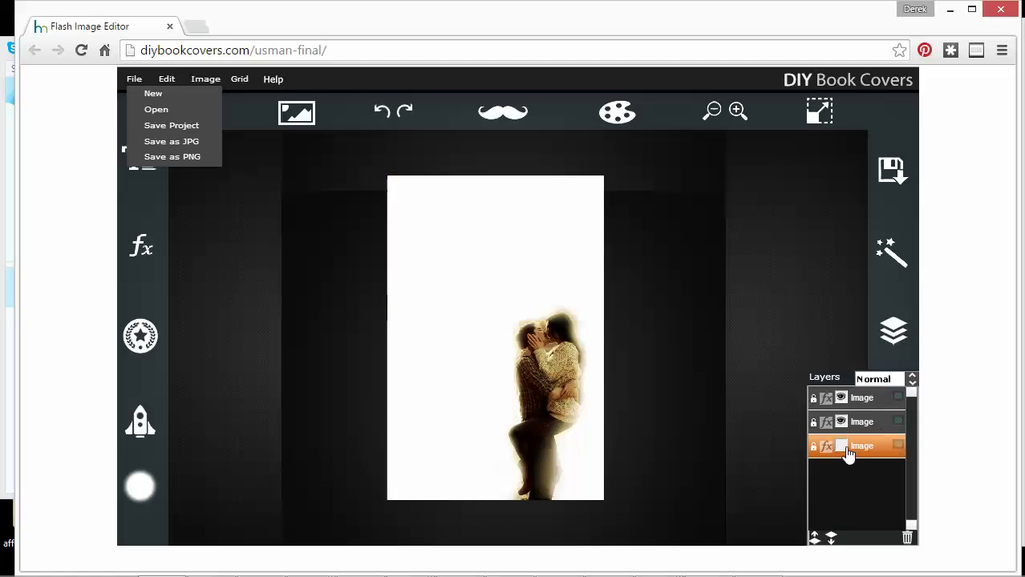
pyautogui.click(847, 449)
pyautogui.click(845, 422)
pyautogui.click(845, 423)
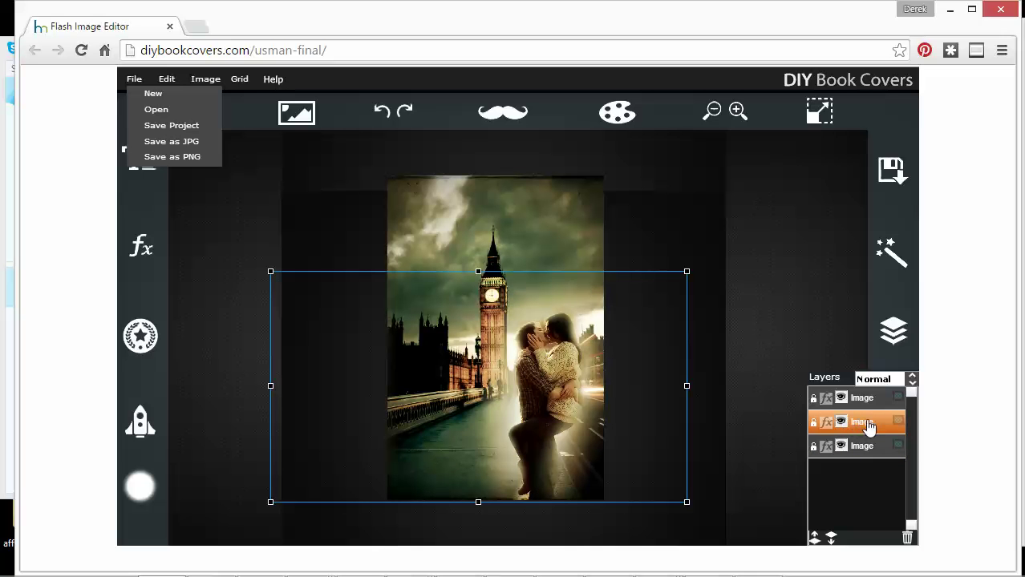
# Step: Select the couple layer, reduce its glow to 72 and raise its transparency so the background shows through
pyautogui.click(142, 249)
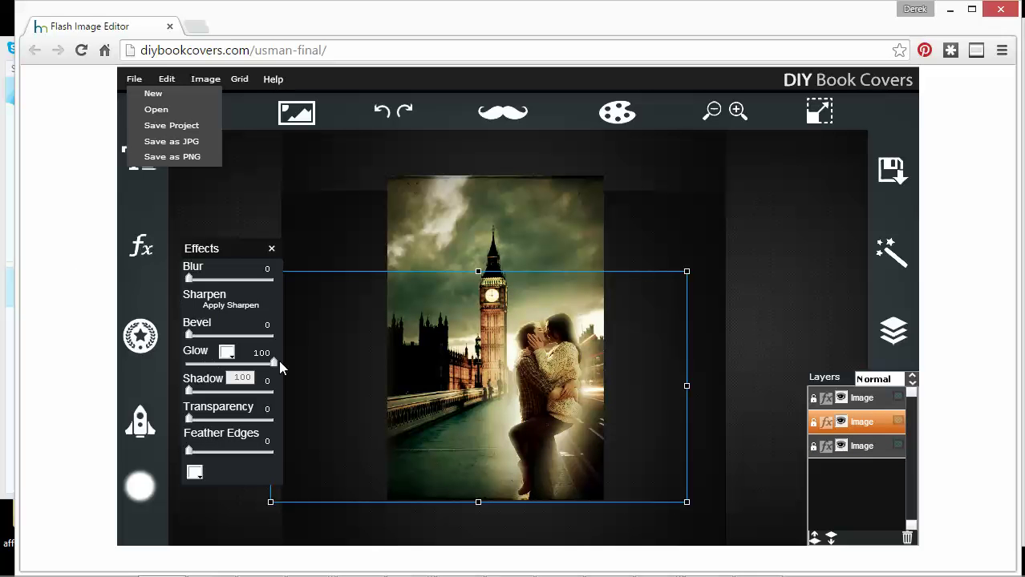
pyautogui.moveTo(274, 363); pyautogui.dragTo(251, 375)
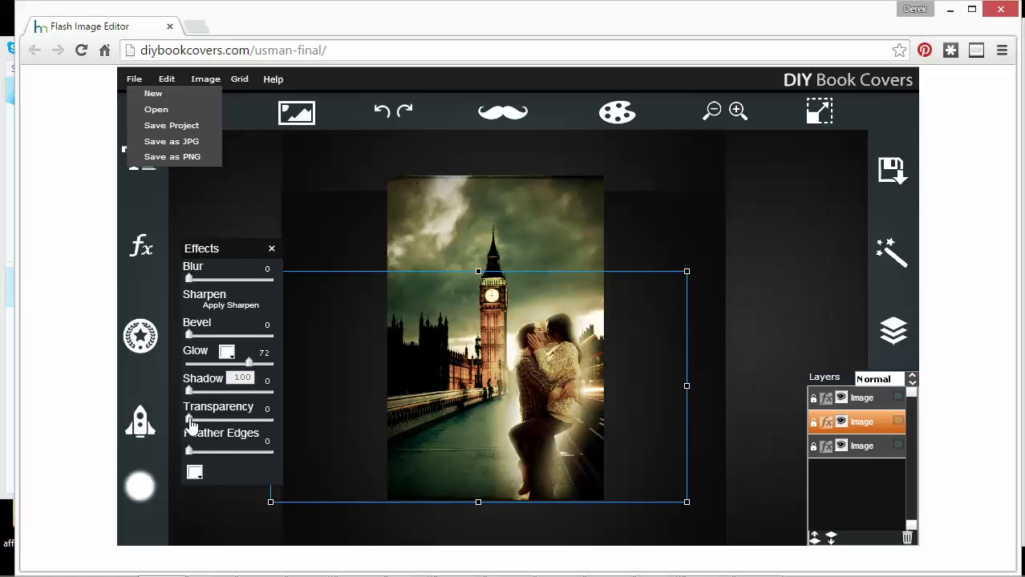
pyautogui.moveTo(191, 425); pyautogui.dragTo(247, 427)
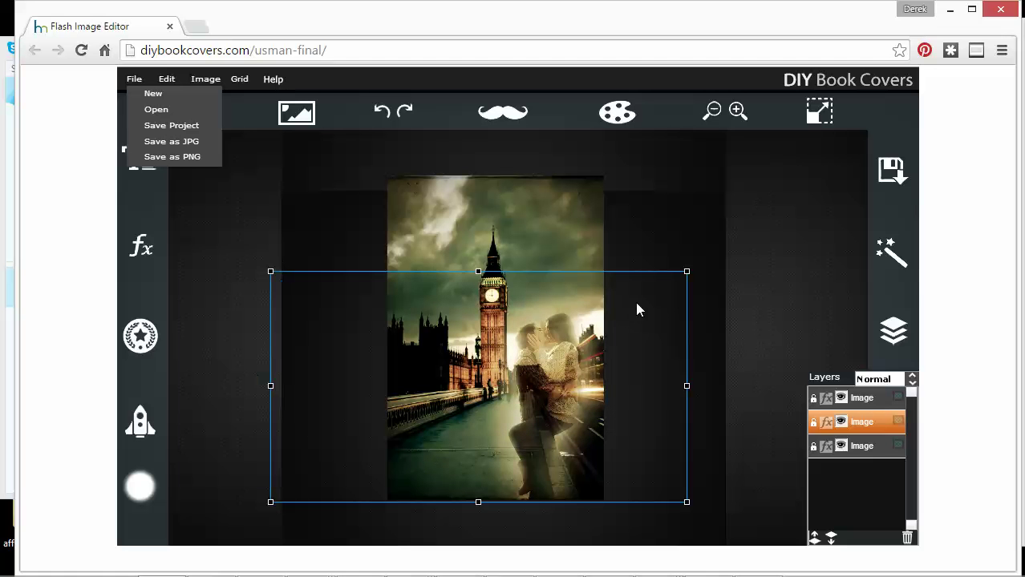
# Step: Enlarge the couple image greatly and move it so the kissing pair fills the upper part of the cover over Big Ben
pyautogui.moveTo(272, 272); pyautogui.dragTo(95, 160)
pyautogui.click(645, 142)
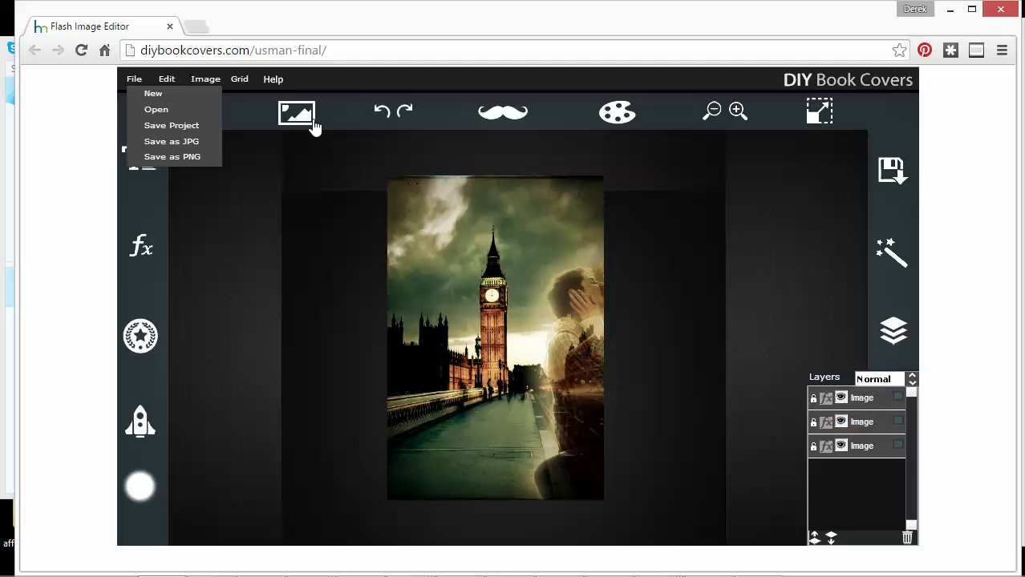
pyautogui.click(136, 80)
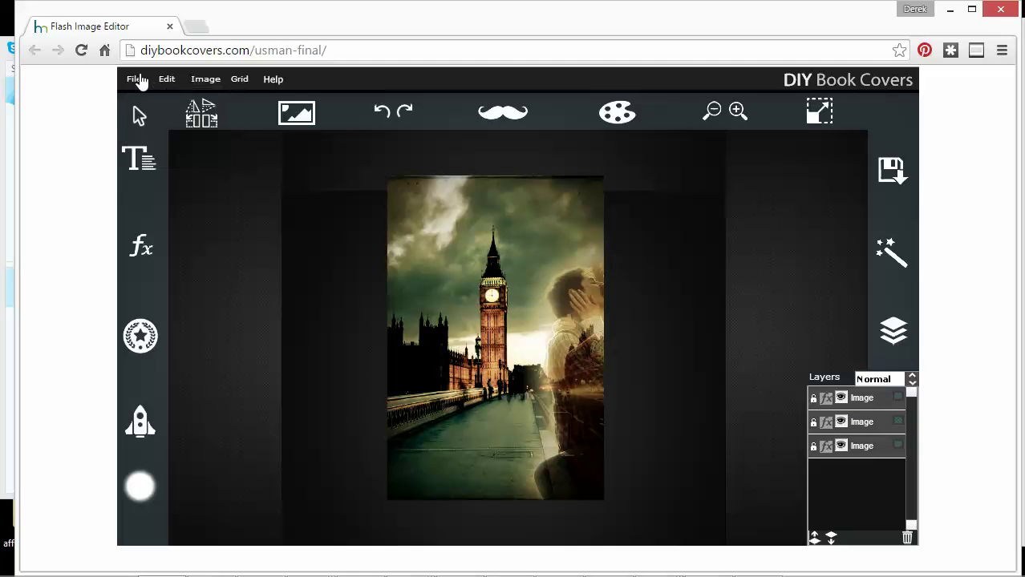
pyautogui.moveTo(583, 400); pyautogui.dragTo(550, 359)
pyautogui.click(648, 377)
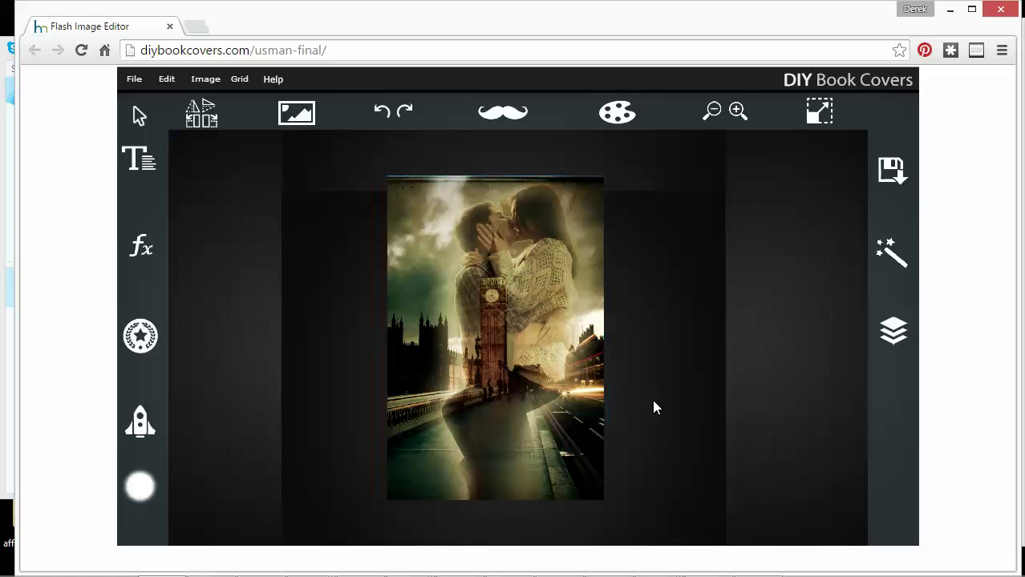
# Step: Reposition and slightly enlarge the parchment texture so its edges extend past all sides of the cover
pyautogui.click(536, 350)
pyautogui.moveTo(521, 363); pyautogui.dragTo(523, 355)
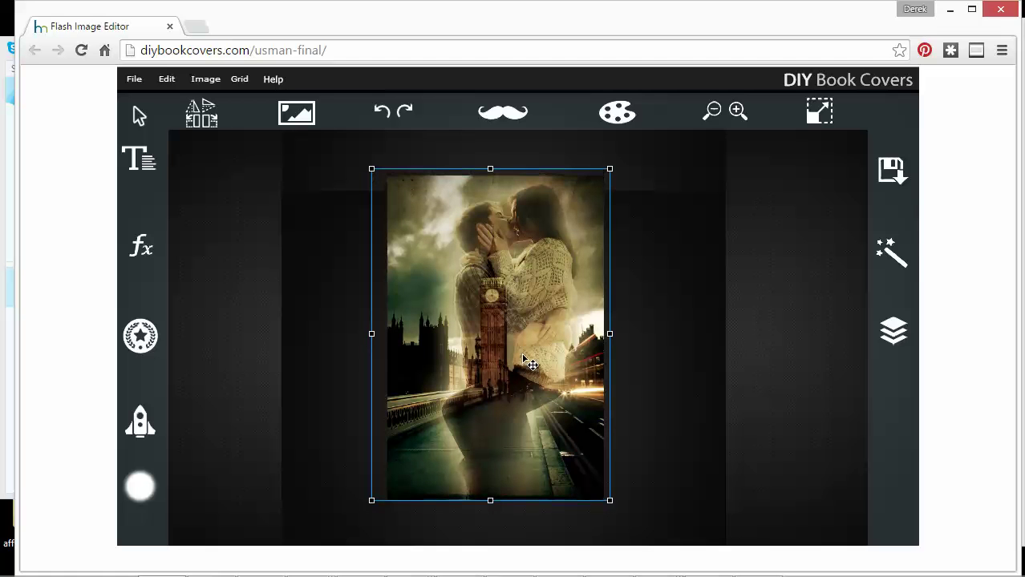
pyautogui.click(671, 457)
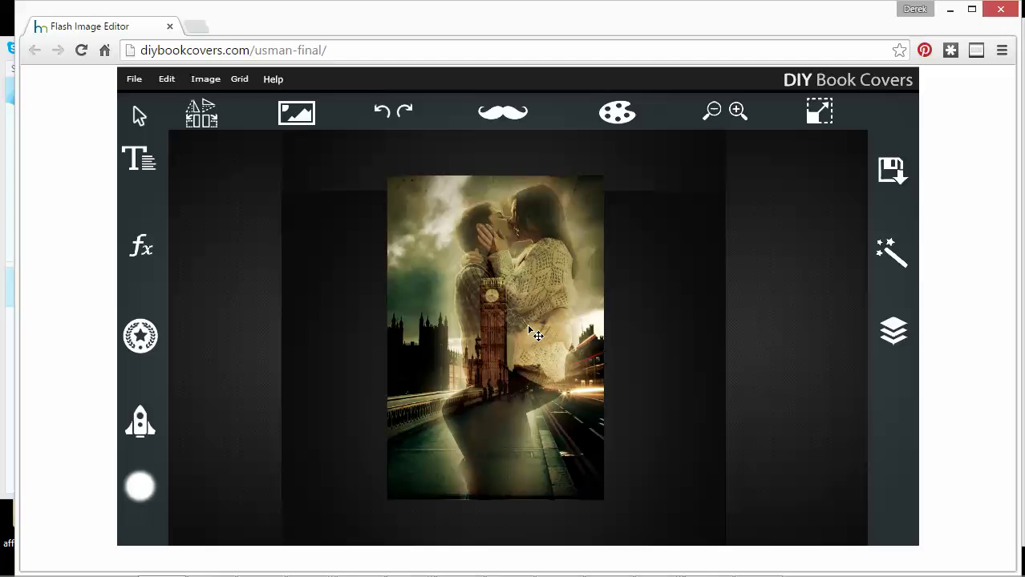
pyautogui.moveTo(543, 315); pyautogui.dragTo(483, 274)
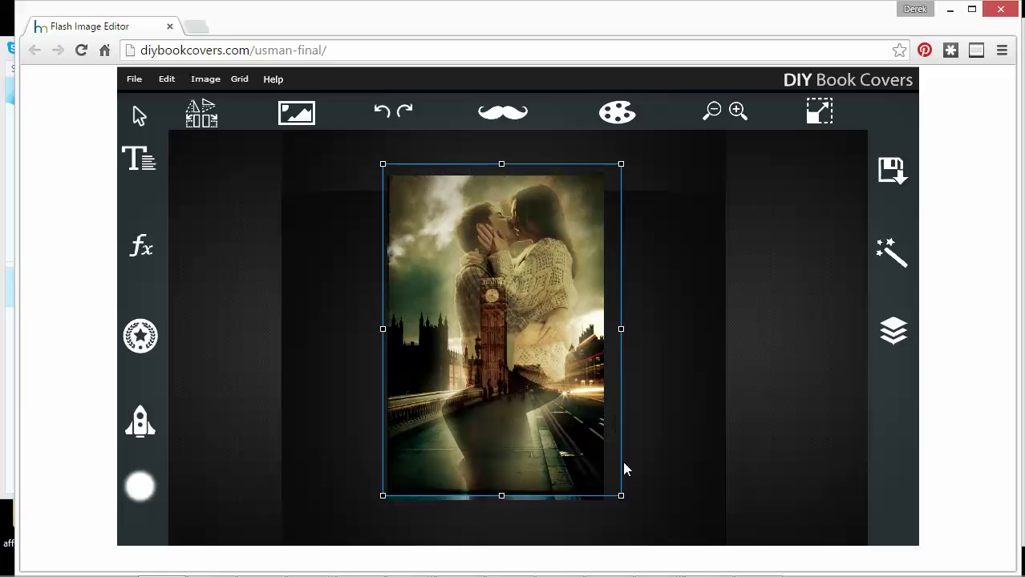
pyautogui.moveTo(622, 496); pyautogui.dragTo(625, 511)
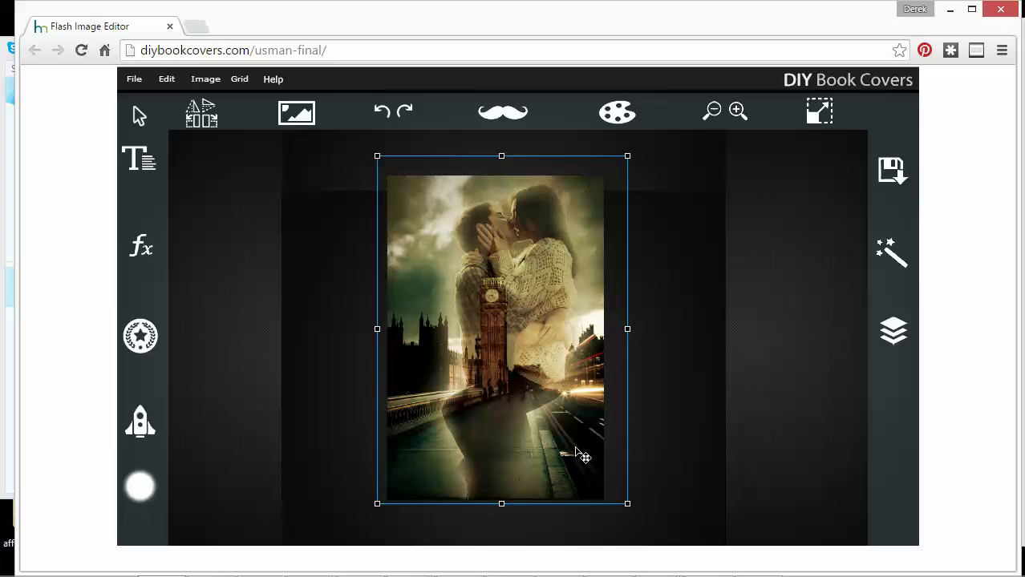
pyautogui.click(656, 435)
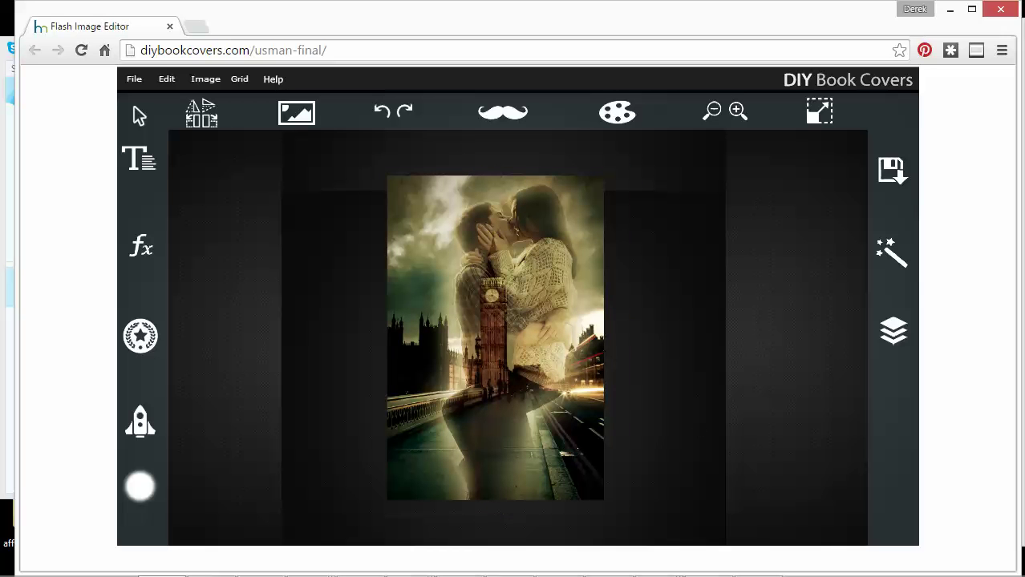
# Step: Add a red placeholder text in the Dynalight font and enlarge it to nearly the cover's width
pyautogui.click(138, 157)
pyautogui.click(211, 187)
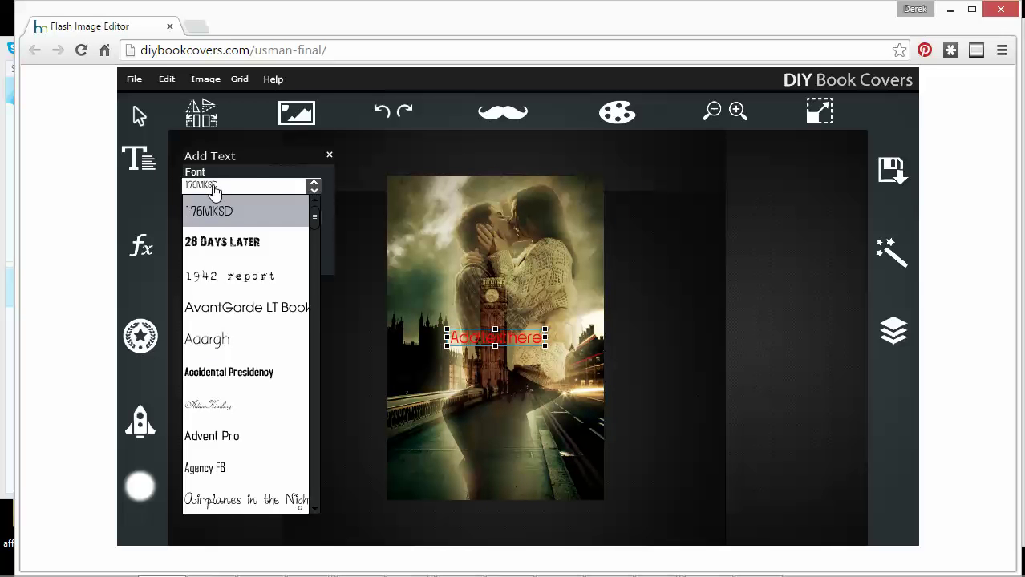
pyautogui.moveTo(313, 217); pyautogui.dragTo(309, 308)
pyautogui.scroll(1, 290, 317)
pyautogui.click(252, 355)
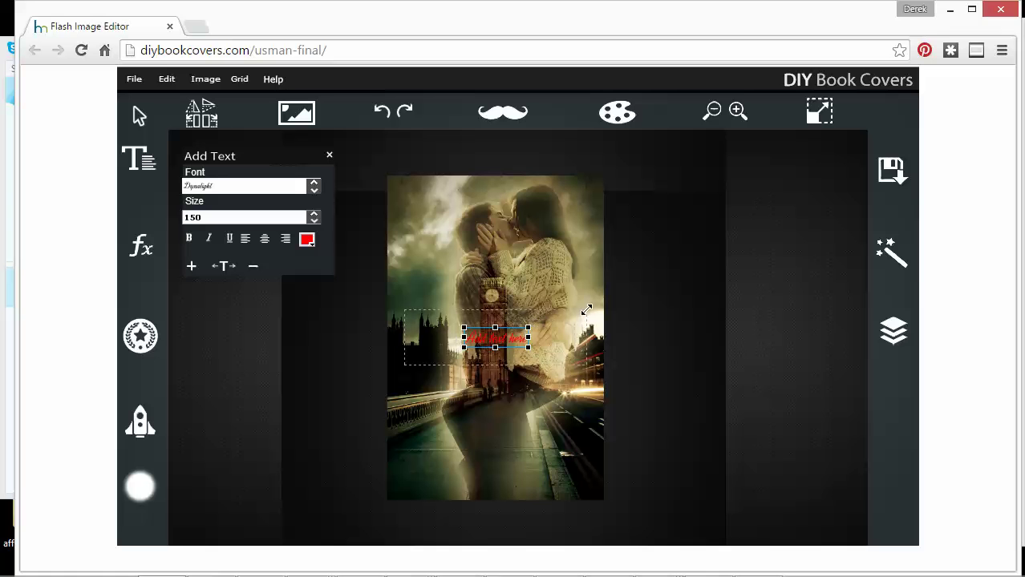
pyautogui.moveTo(586, 310); pyautogui.dragTo(590, 309)
pyautogui.click(571, 336)
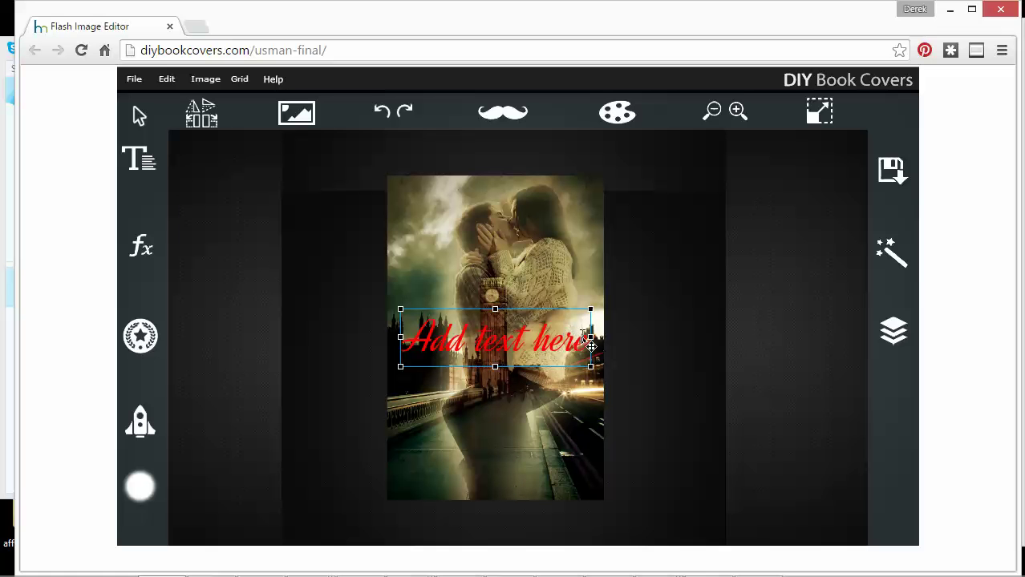
pyautogui.click(585, 337)
pyautogui.moveTo(586, 340); pyautogui.dragTo(344, 275)
# Step: Add another text line in white (ffffff), enlarge it to nearly the cover's width and place it above the red text
pyautogui.click(154, 164)
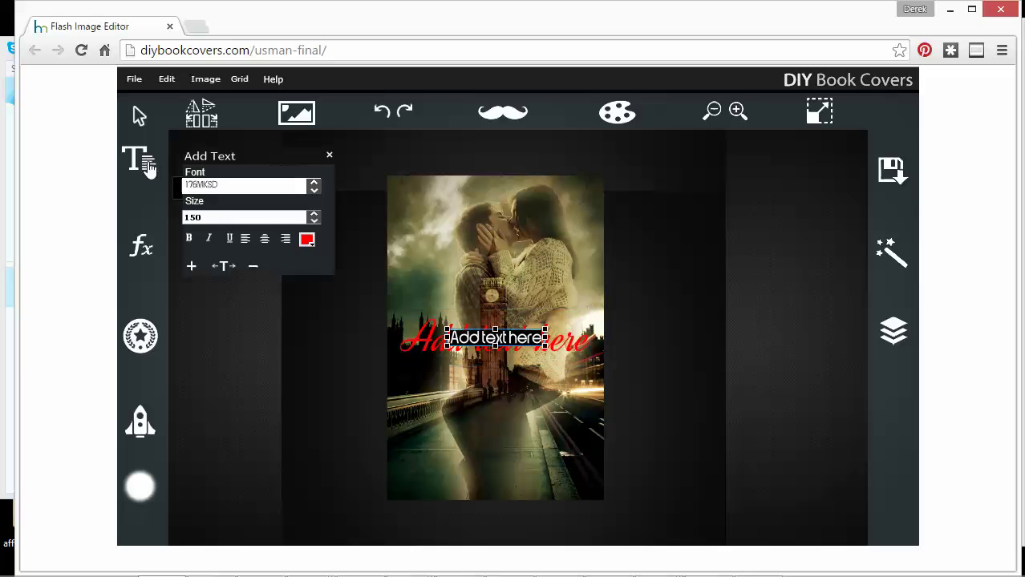
pyautogui.click(307, 240)
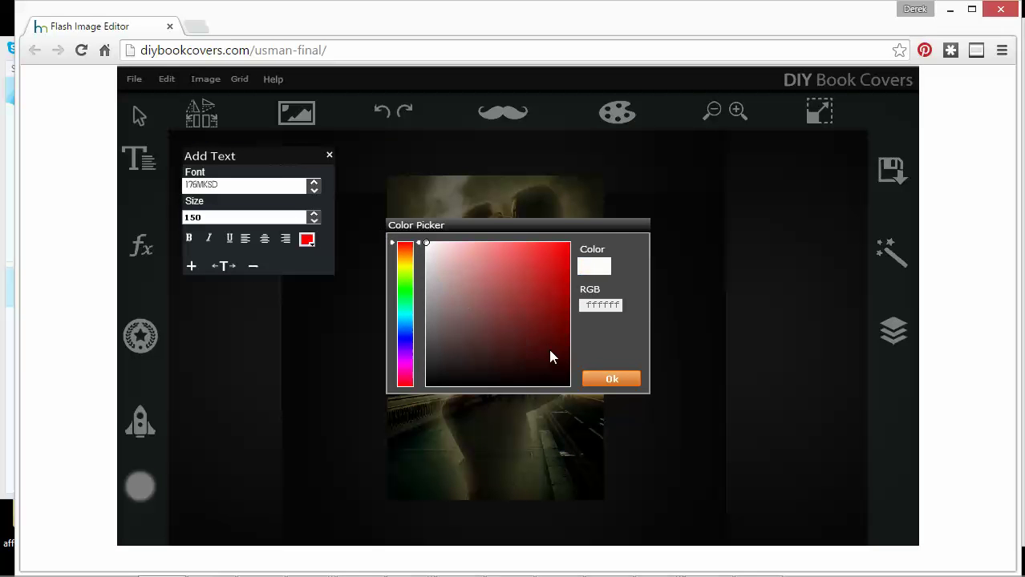
pyautogui.click(607, 382)
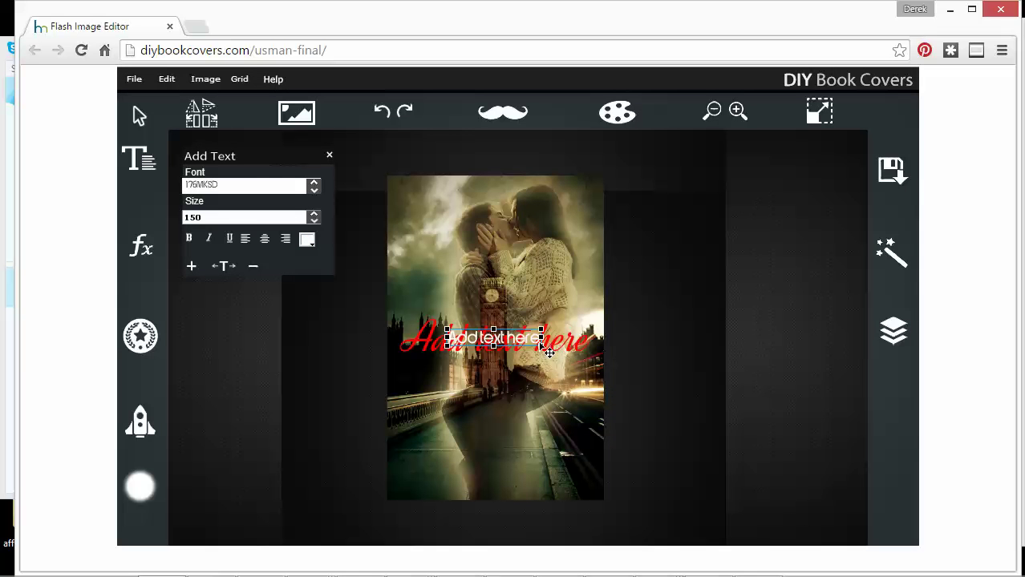
pyautogui.moveTo(543, 347); pyautogui.dragTo(599, 361)
pyautogui.moveTo(537, 341); pyautogui.dragTo(541, 298)
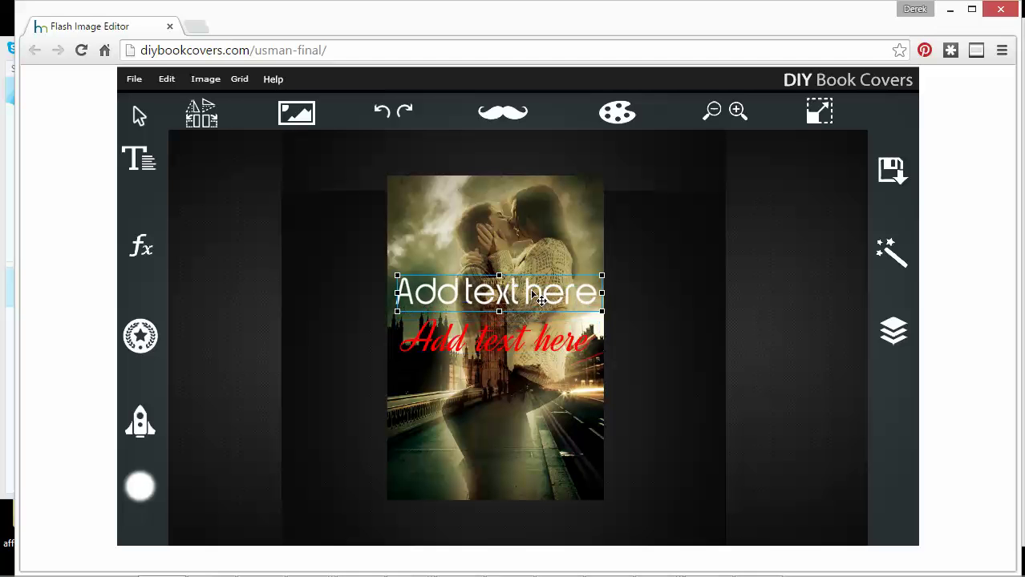
# Step: Delete the red script text and lower the white text line slightly, centred on the cover
pyautogui.click(542, 342)
pyautogui.press('Delete')
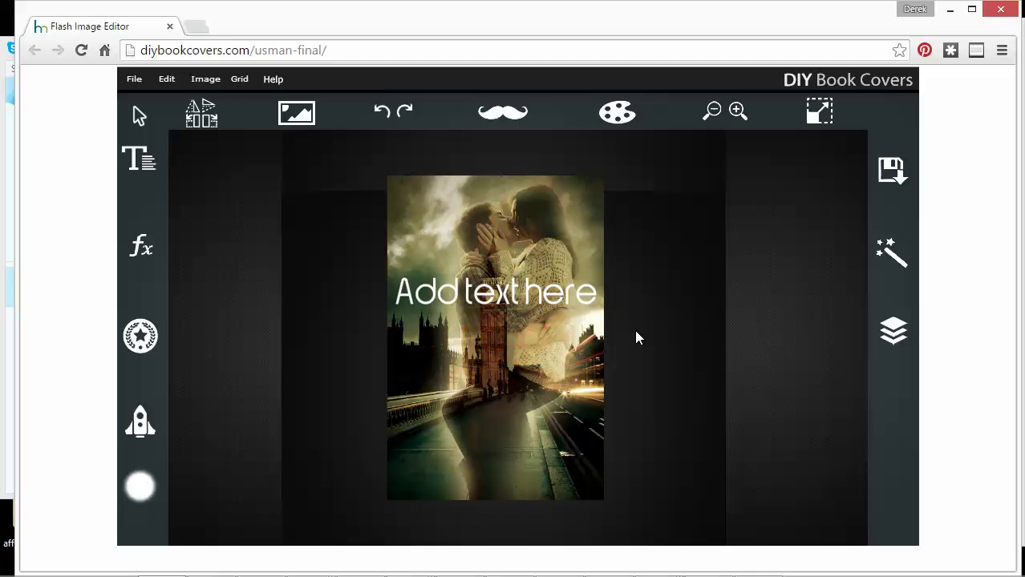
pyautogui.moveTo(574, 306); pyautogui.dragTo(374, 314)
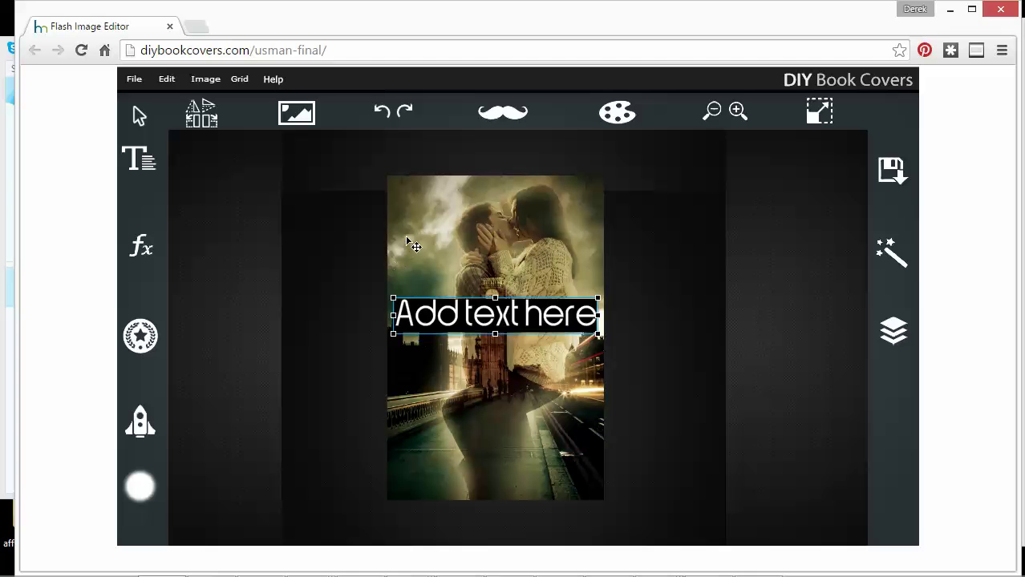
pyautogui.click(139, 159)
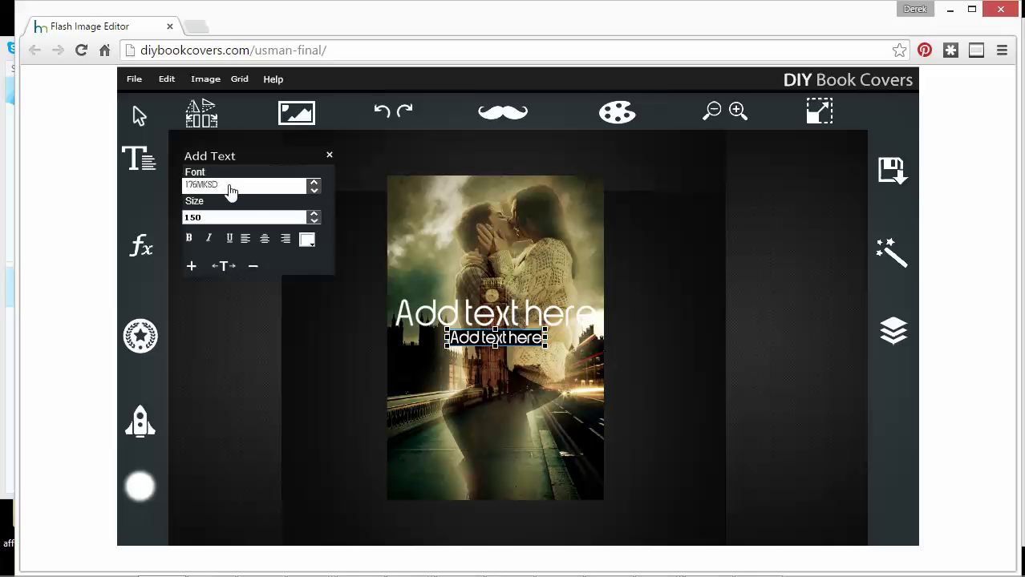
pyautogui.click(519, 340)
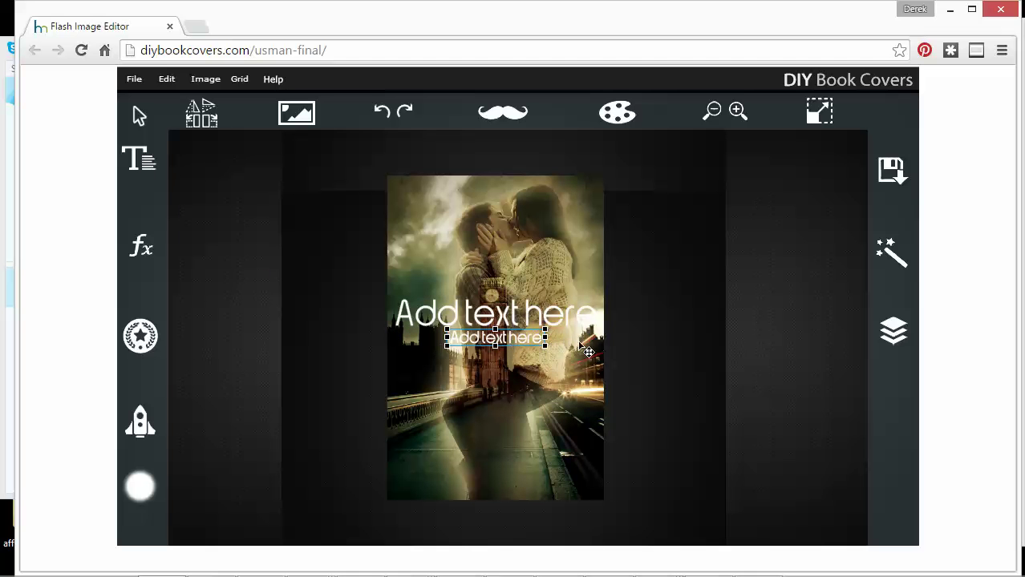
pyautogui.click(562, 344)
pyautogui.click(533, 336)
pyautogui.press('Delete')
# Step: Replace the large white placeholder text with the title ROMANCE
pyautogui.click(543, 322)
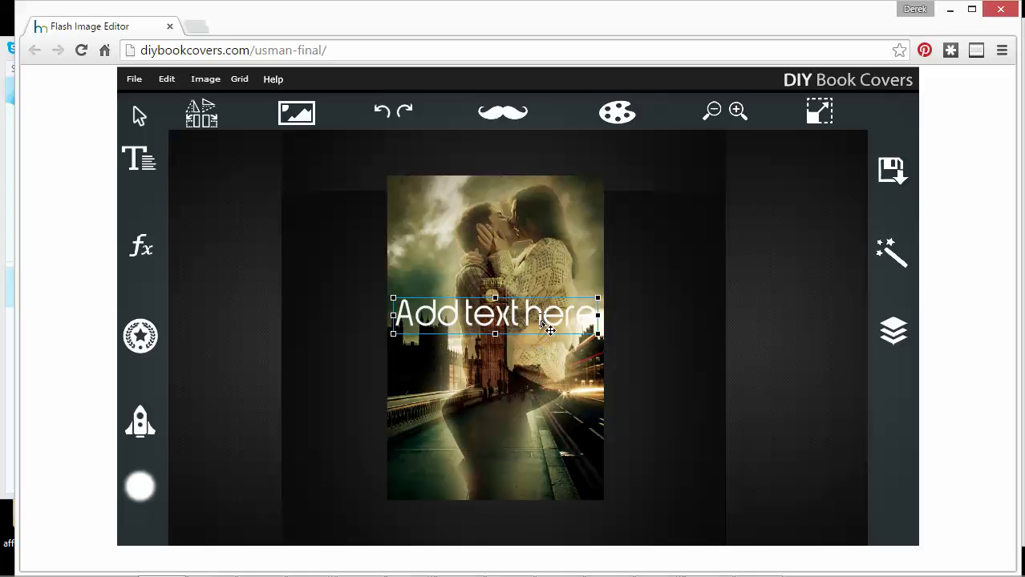
pyautogui.moveTo(582, 321); pyautogui.dragTo(385, 311)
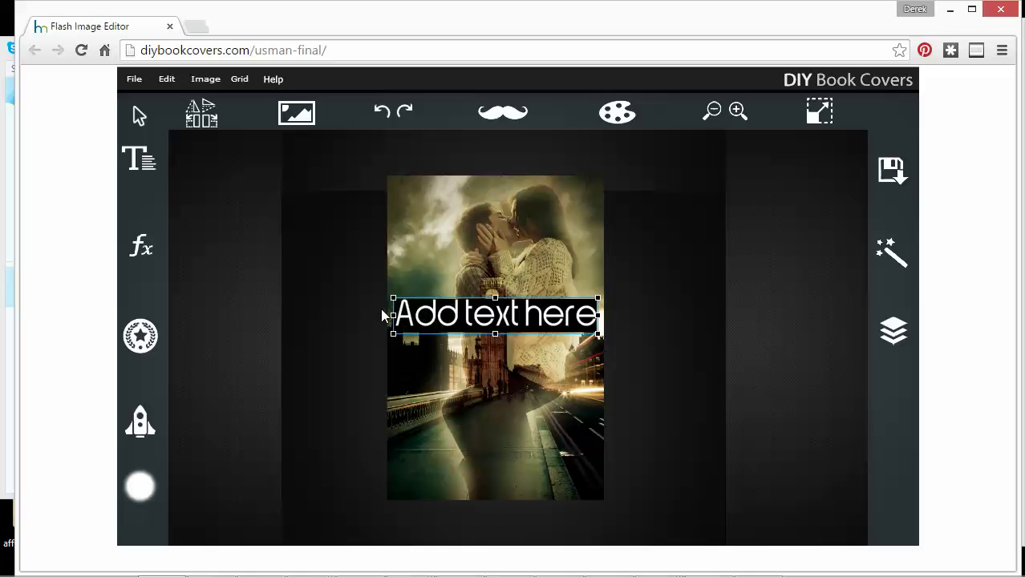
pyautogui.write('ROAM')
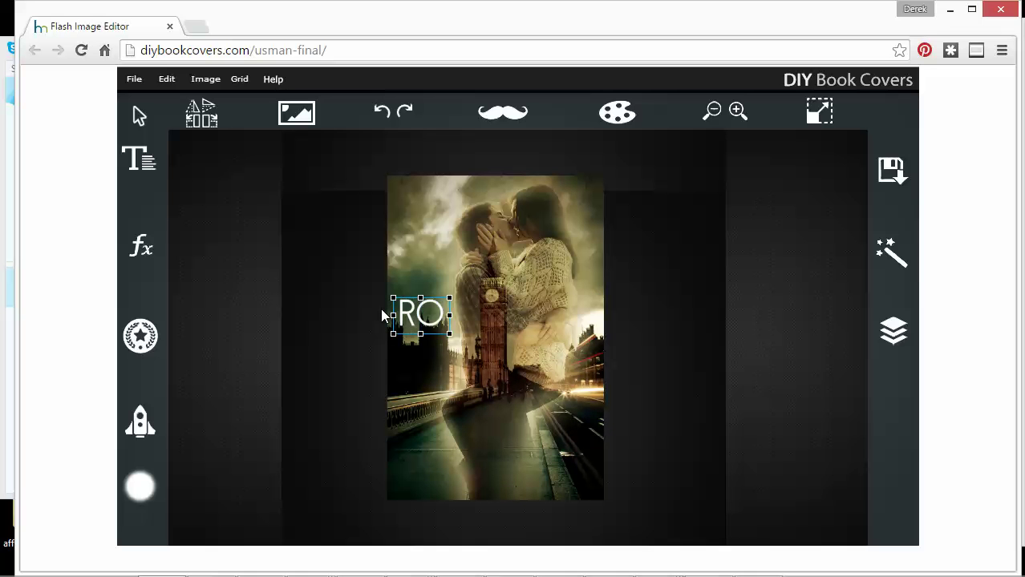
pyautogui.press('BackSpace')
pyautogui.press('BackSpace')
pyautogui.write('MANCE')
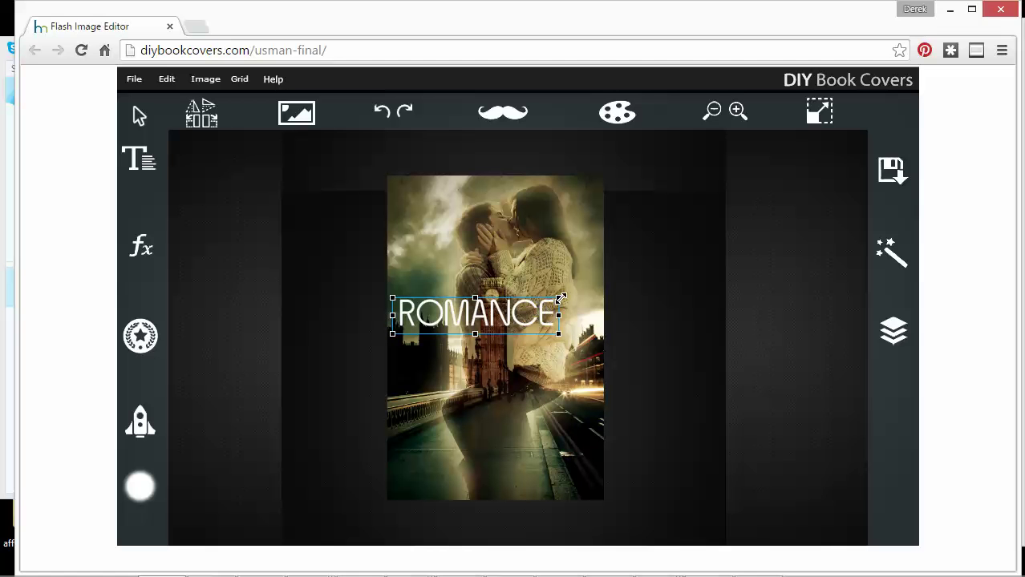
# Step: Enlarge the ROMANCE title to span the cover's full width and centre it just below the middle of the cover
pyautogui.moveTo(561, 298); pyautogui.dragTo(565, 376)
pyautogui.click(667, 321)
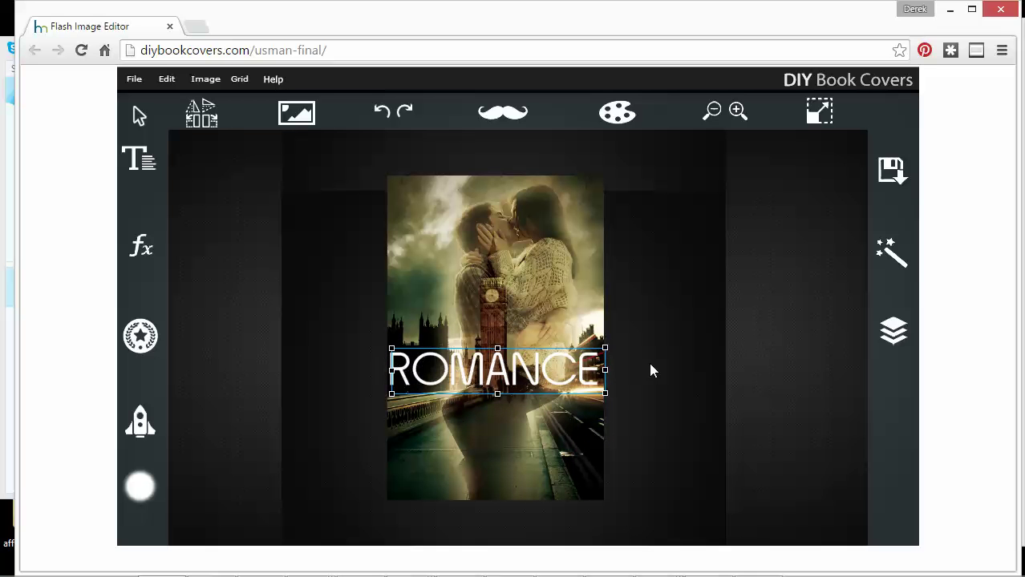
pyautogui.click(644, 388)
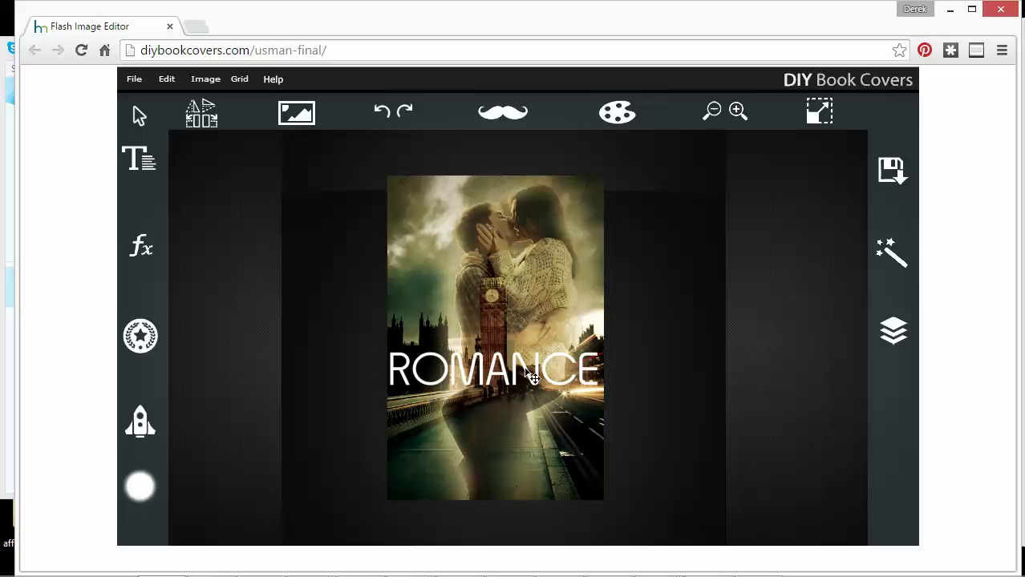
pyautogui.moveTo(531, 377)
pyautogui.mouseDown()
pyautogui.moveTo(531, 470)
pyautogui.moveTo(527, 370)
pyautogui.moveTo(536, 372)
pyautogui.mouseUp()
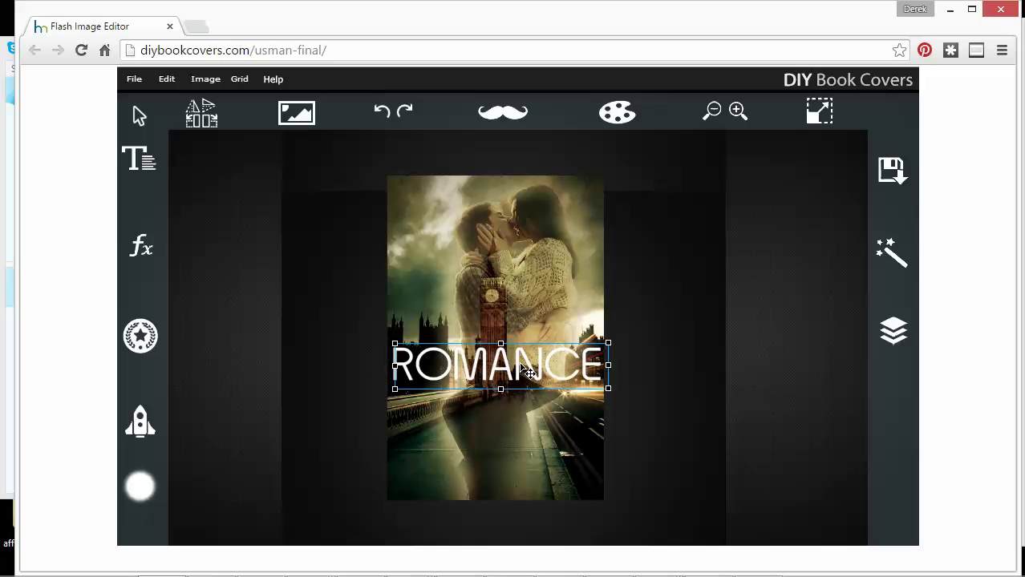
# Step: Add a white placeholder text in the Dynalight font, enlarge it to the cover's width and place it over the couple above ROMANCE
pyautogui.click(152, 170)
pyautogui.click(433, 367)
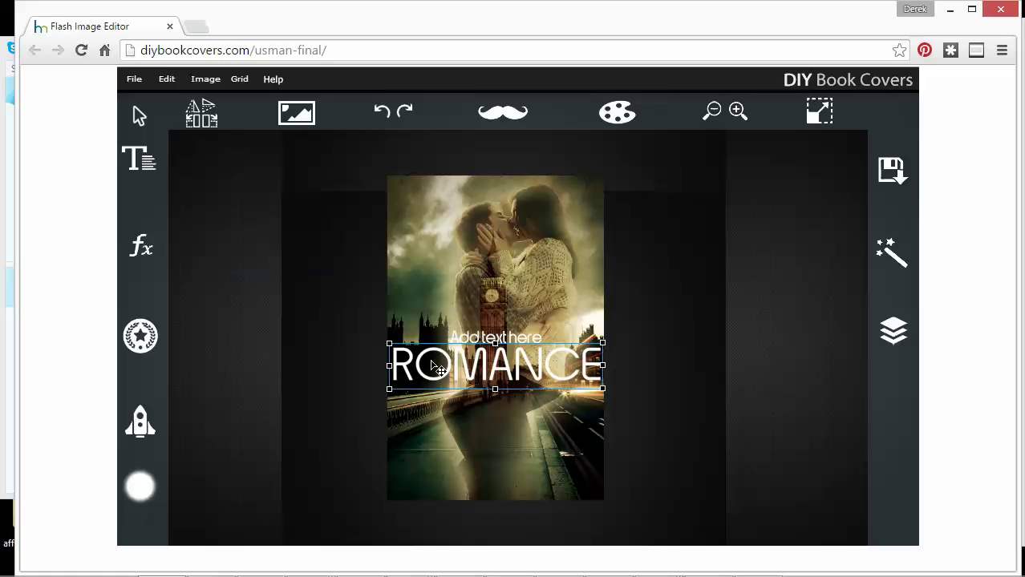
pyautogui.click(146, 169)
pyautogui.click(232, 189)
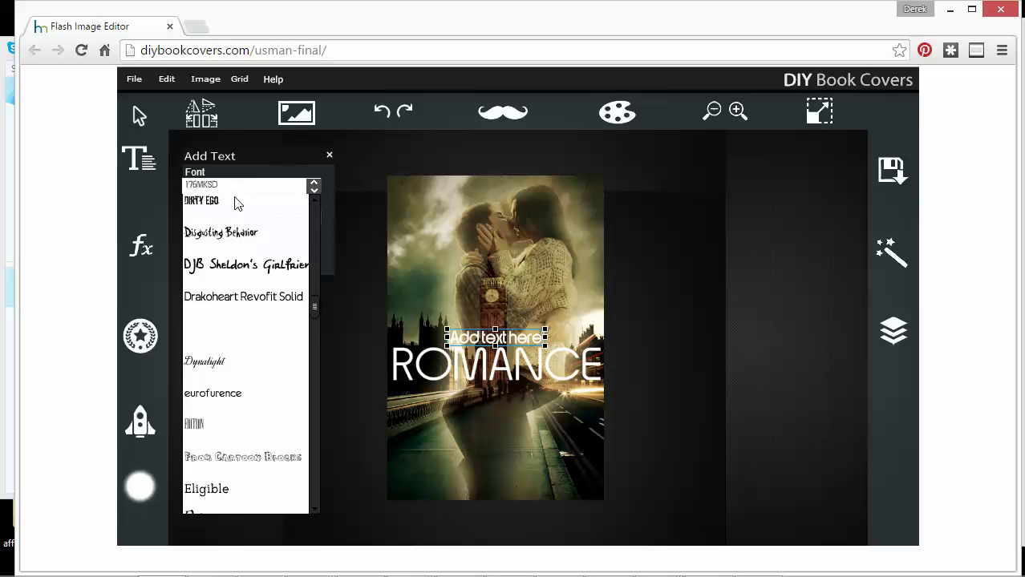
pyautogui.click(235, 359)
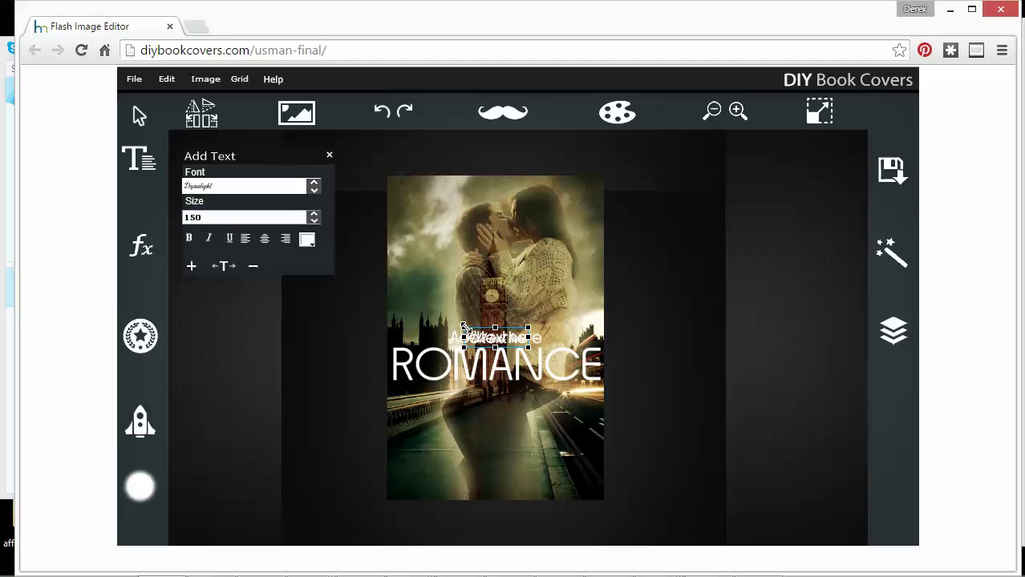
pyautogui.moveTo(397, 304); pyautogui.dragTo(391, 302)
pyautogui.moveTo(479, 338); pyautogui.dragTo(478, 274)
pyautogui.click(485, 367)
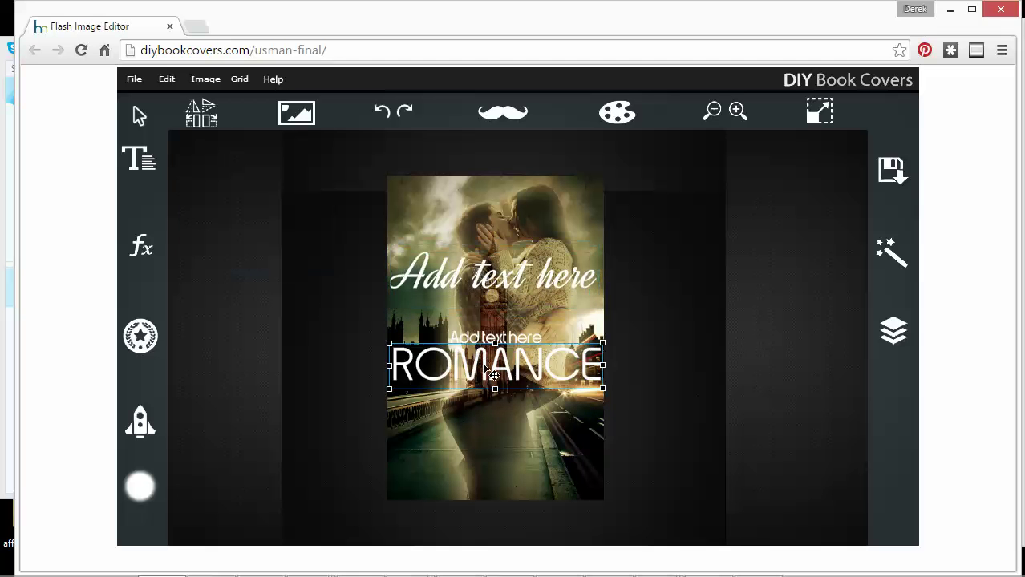
# Step: Delete the ROMANCE title and move the small placeholder text to the bottom of the cover, roughly centred
pyautogui.moveTo(489, 371); pyautogui.dragTo(509, 471)
pyautogui.press('Delete')
pyautogui.click(509, 349)
pyautogui.moveTo(510, 349); pyautogui.dragTo(517, 489)
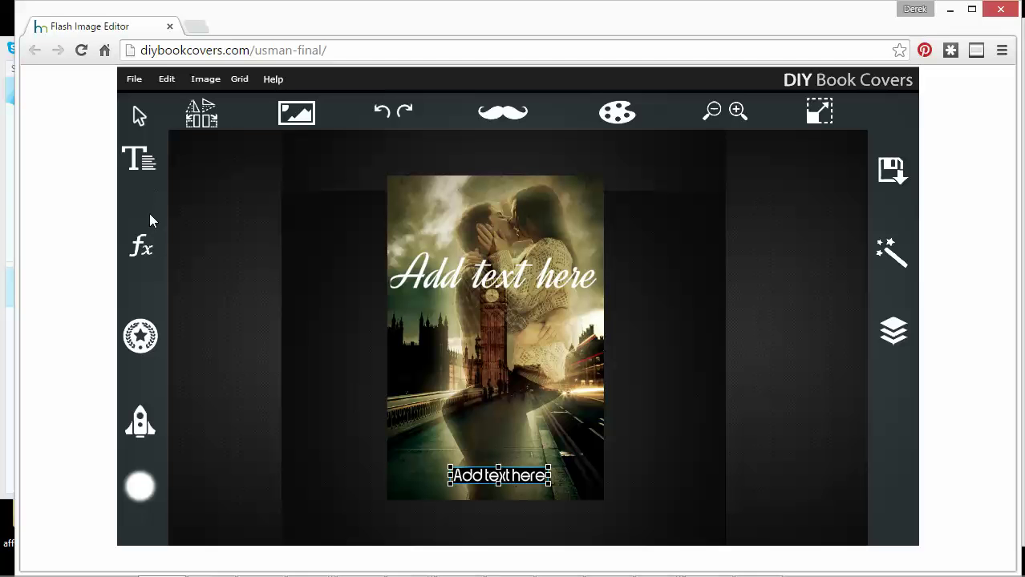
# Step: Add another white placeholder text, set its font to Derivia and enlarge it slightly
pyautogui.click(141, 160)
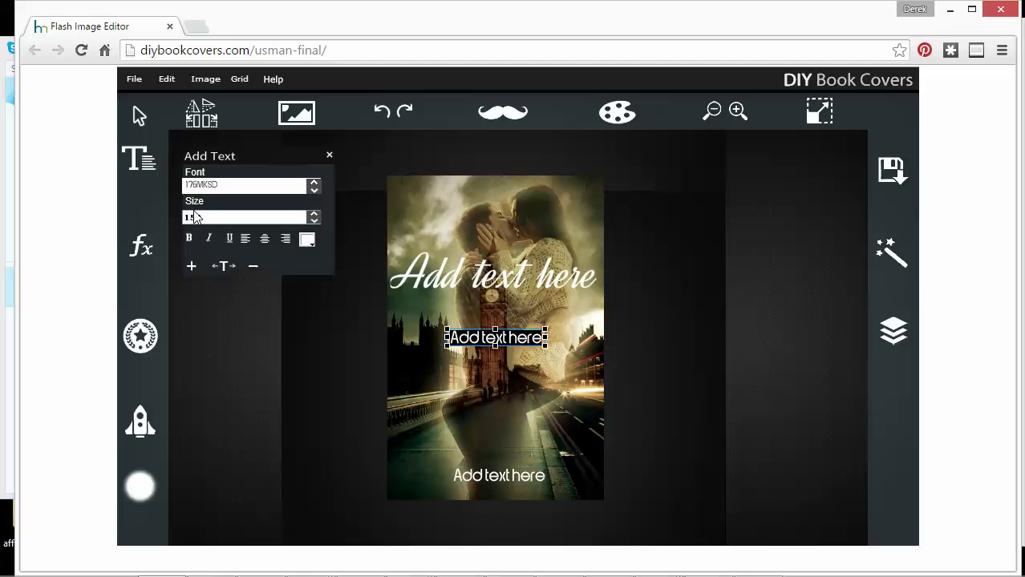
pyautogui.click(313, 188)
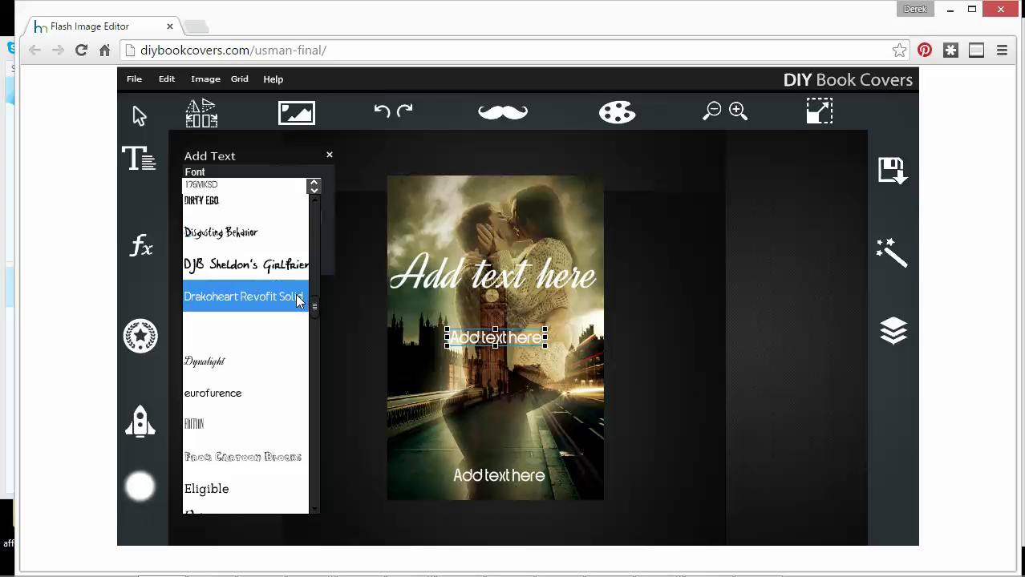
pyautogui.click(298, 297)
pyautogui.click(314, 187)
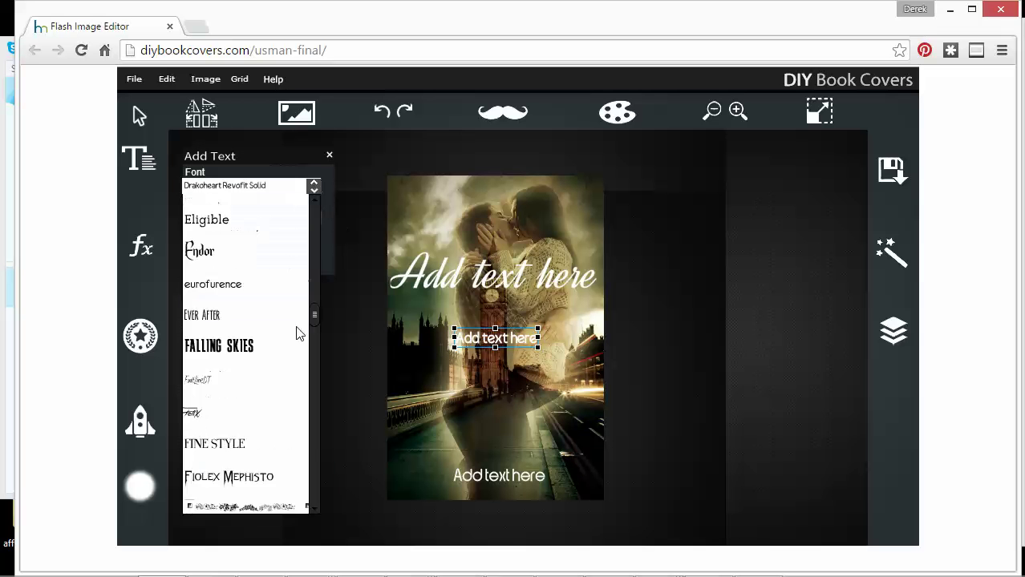
pyautogui.scroll(-5, 292, 336)
pyautogui.scroll(-2, 251, 312)
pyautogui.scroll(8, 250, 312)
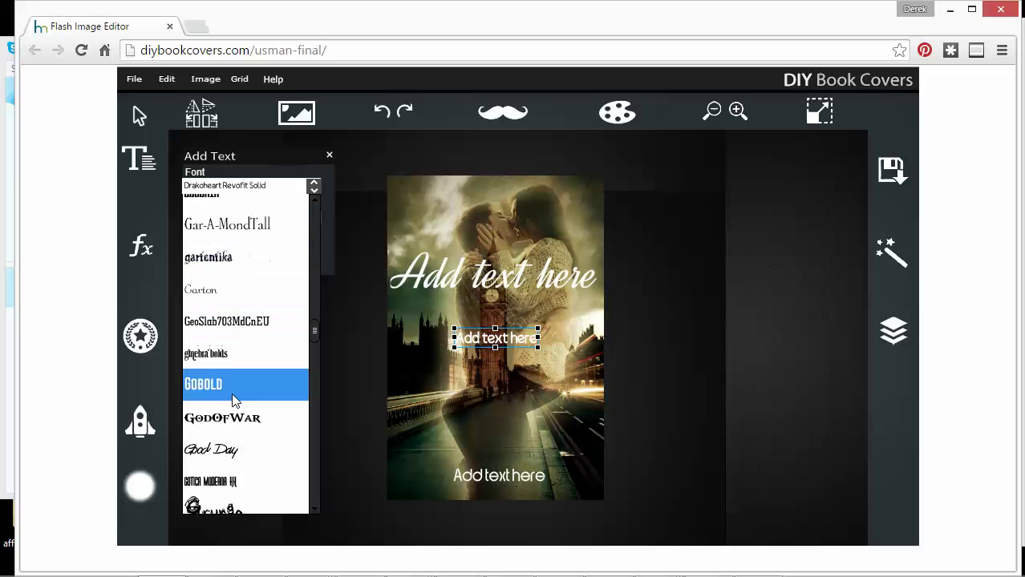
pyautogui.scroll(6, 230, 334)
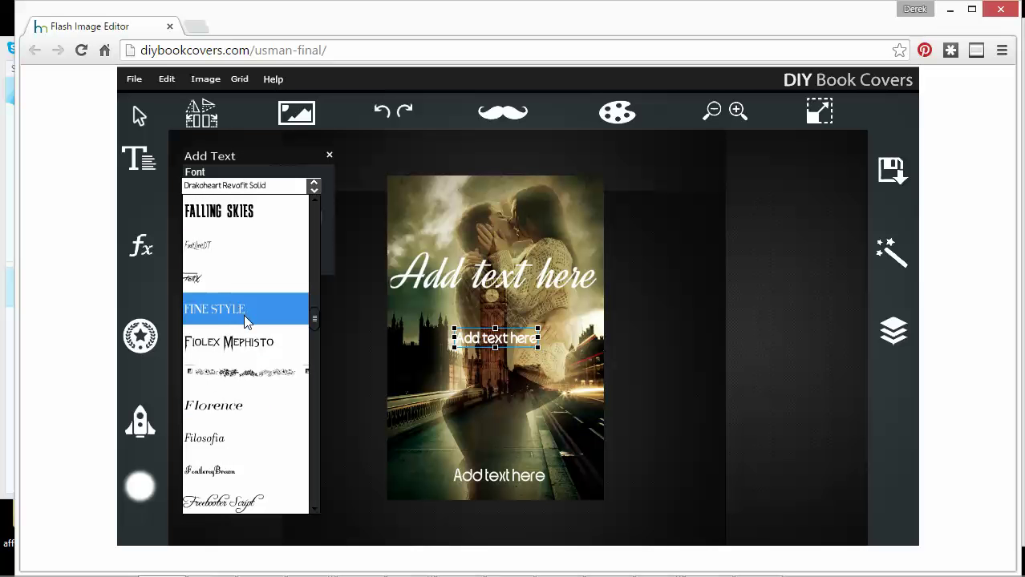
pyautogui.scroll(5, 222, 369)
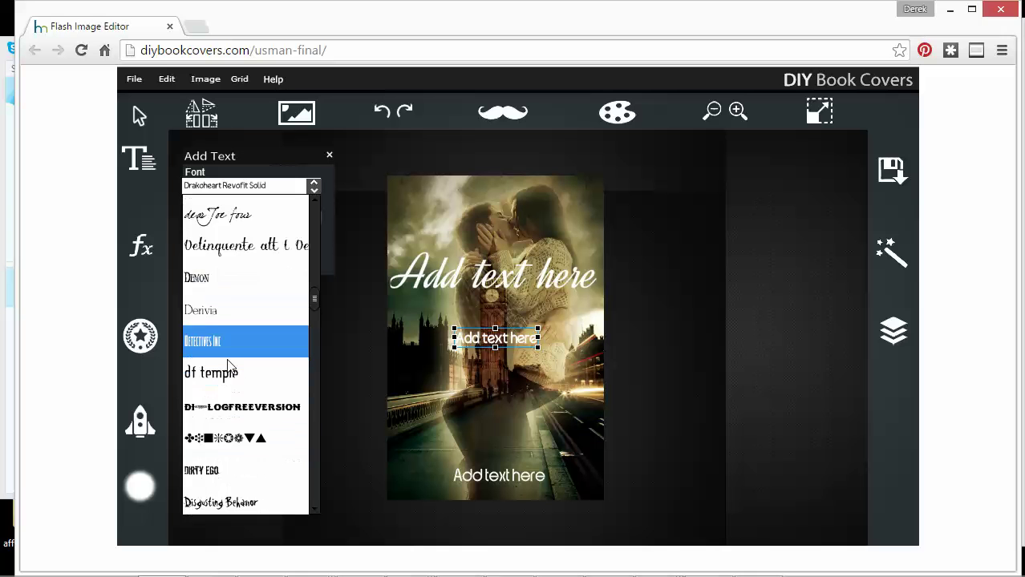
pyautogui.click(223, 314)
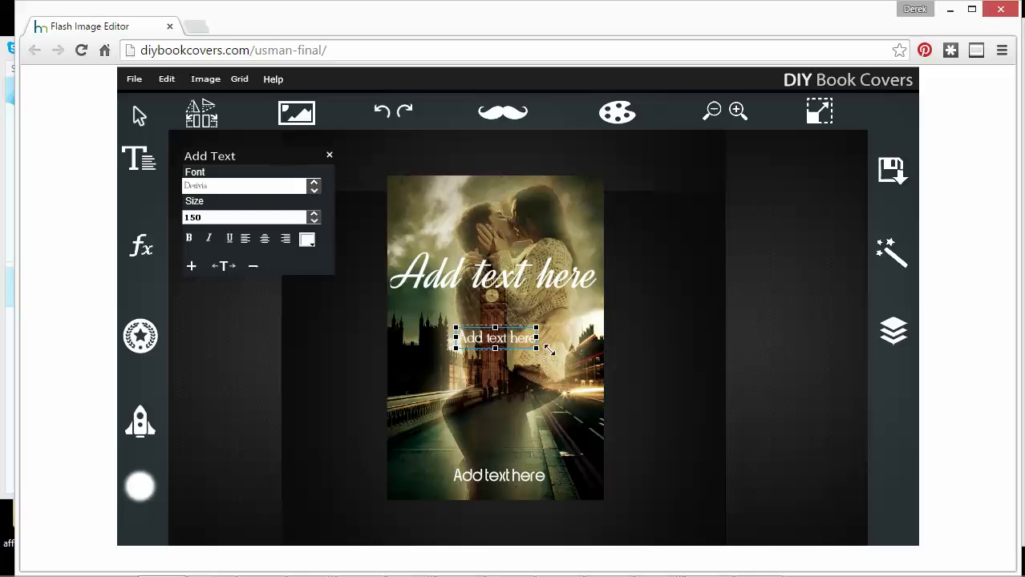
# Step: Replace the small placeholder at the cover's bottom with the Derivia text, reworded as AUTHOR NAME
pyautogui.click(503, 475)
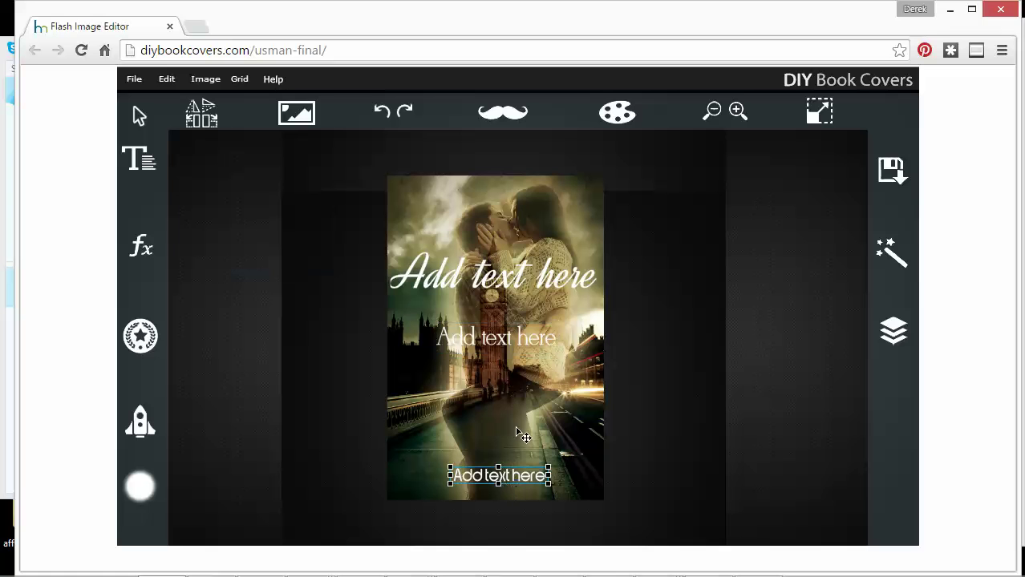
pyautogui.click(513, 347)
pyautogui.moveTo(497, 350); pyautogui.dragTo(494, 477)
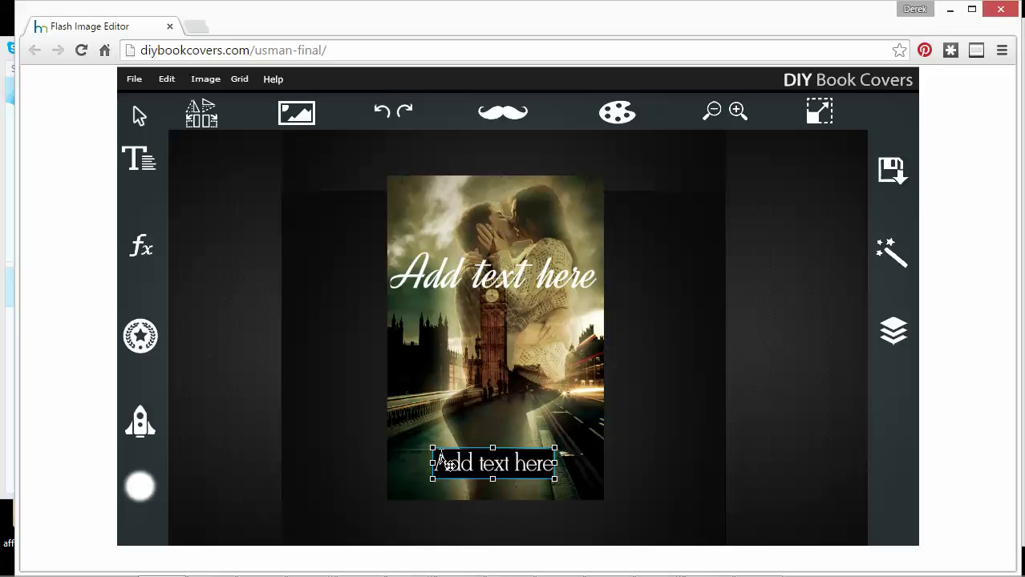
pyautogui.write('AUT')
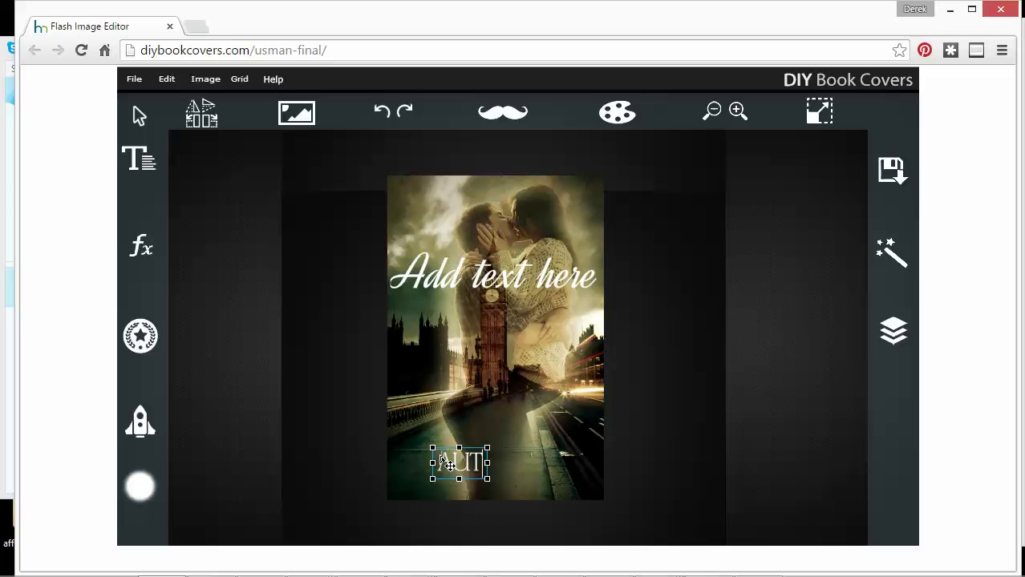
pyautogui.write('HOR NAME')
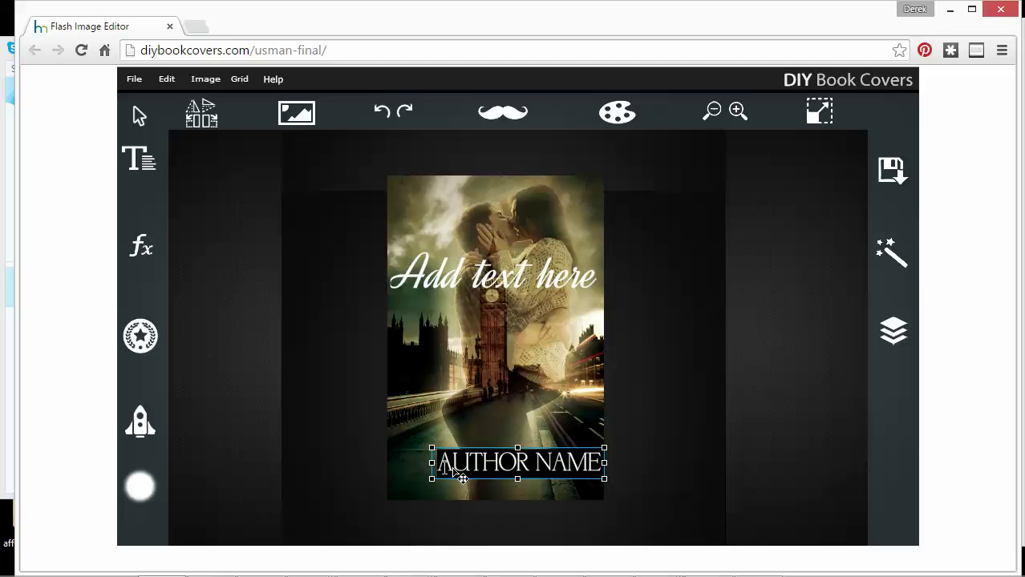
# Step: Change the large script placeholder to "A Romance" and move it down over the base of Big Ben
pyautogui.click(144, 163)
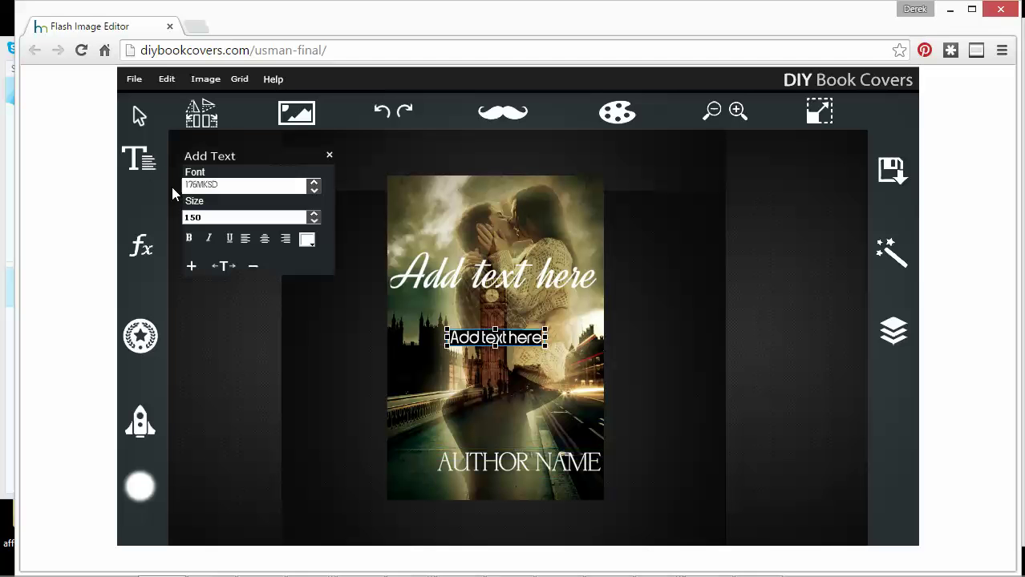
pyautogui.click(544, 351)
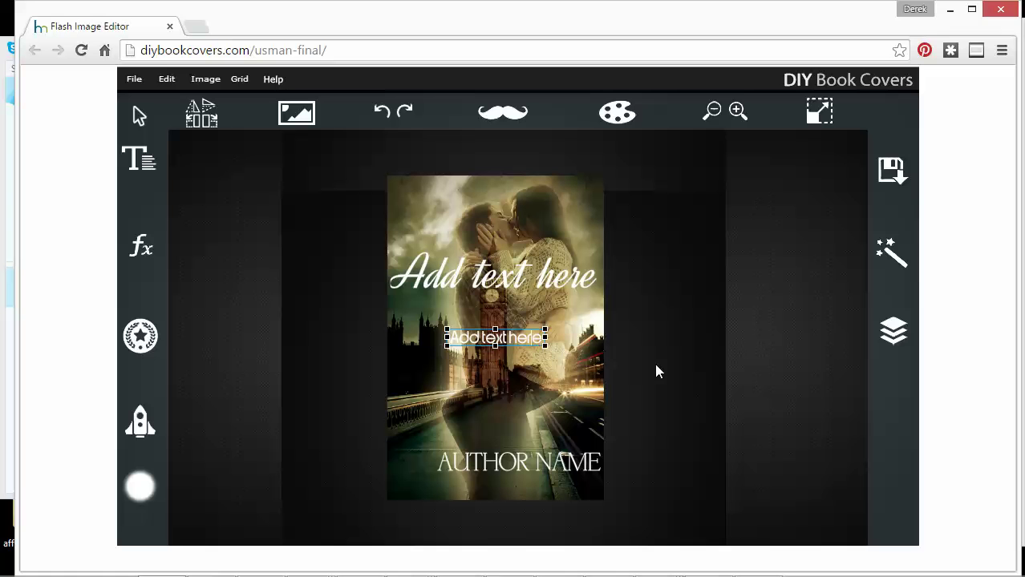
pyautogui.click(568, 291)
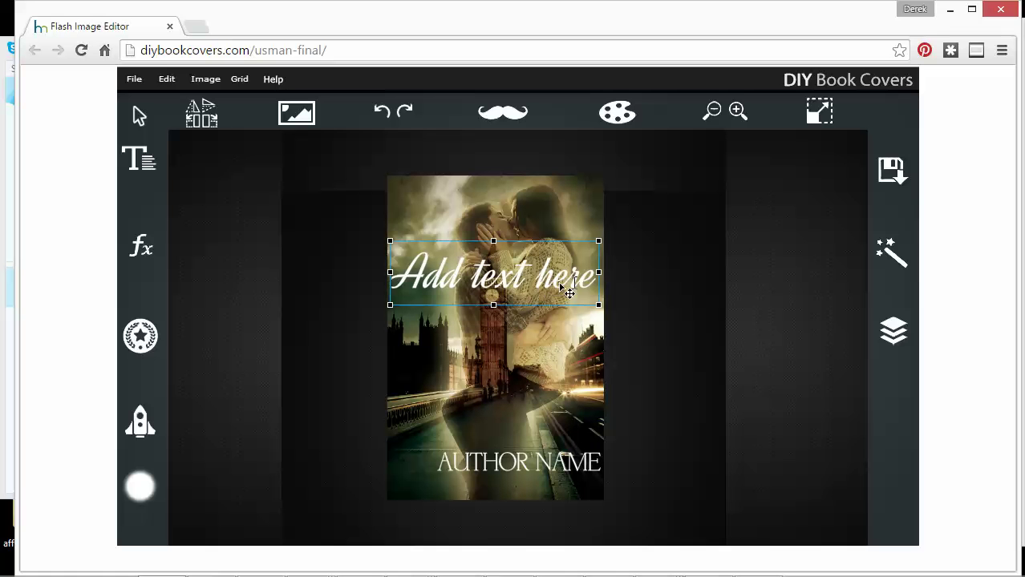
pyautogui.moveTo(595, 291); pyautogui.dragTo(377, 287)
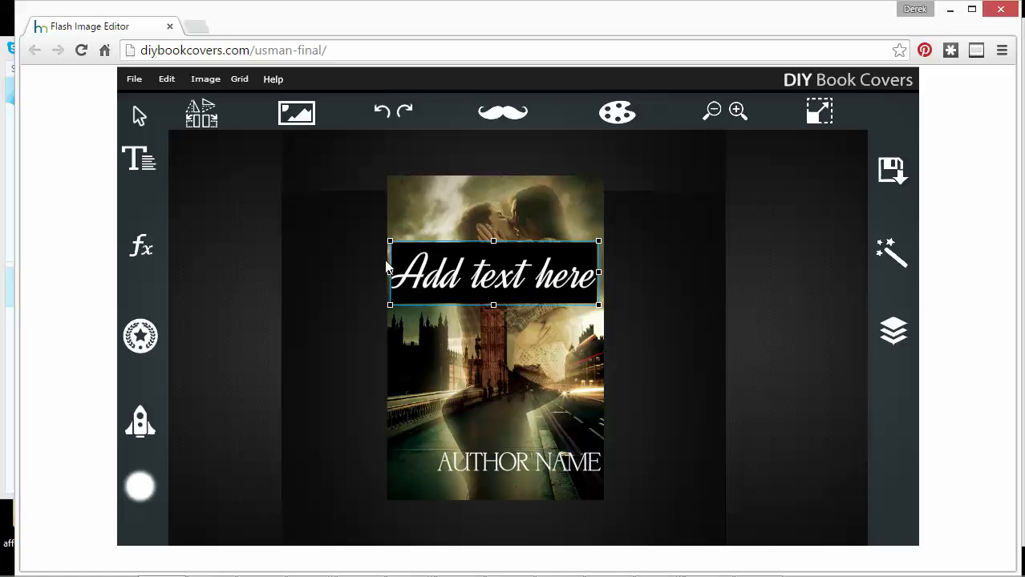
pyautogui.write('A')
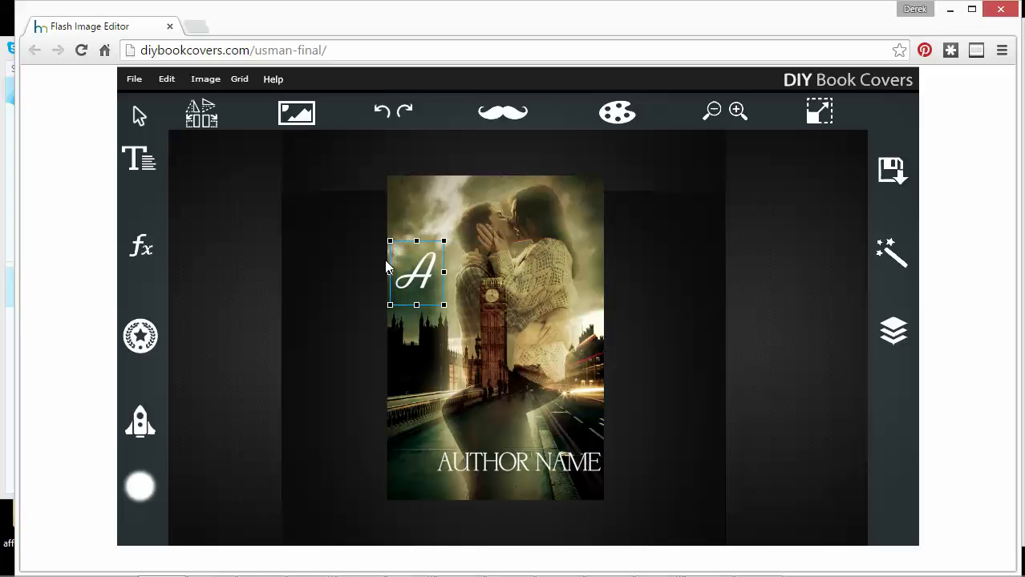
pyautogui.write(' Rom')
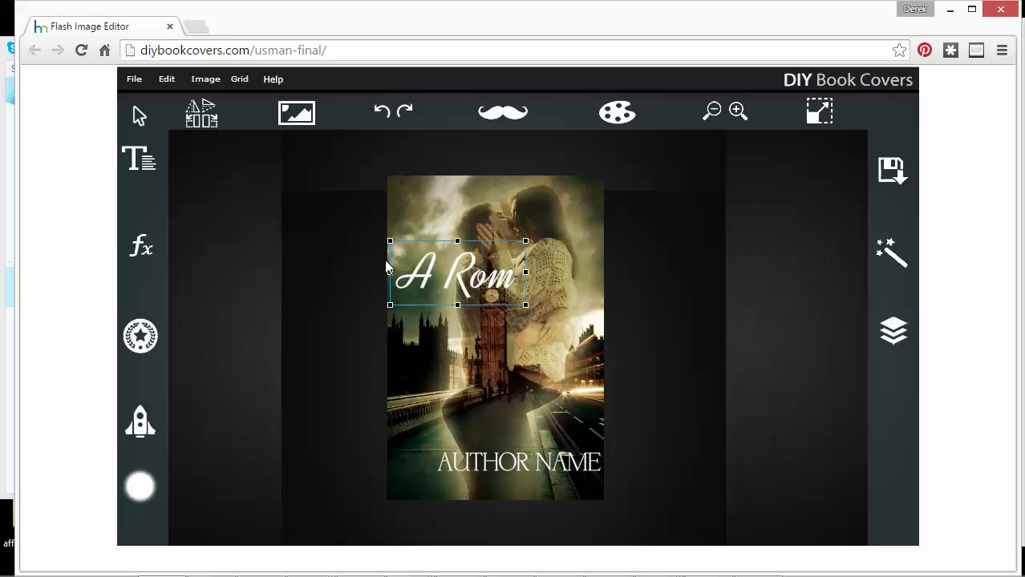
pyautogui.write('nnce')
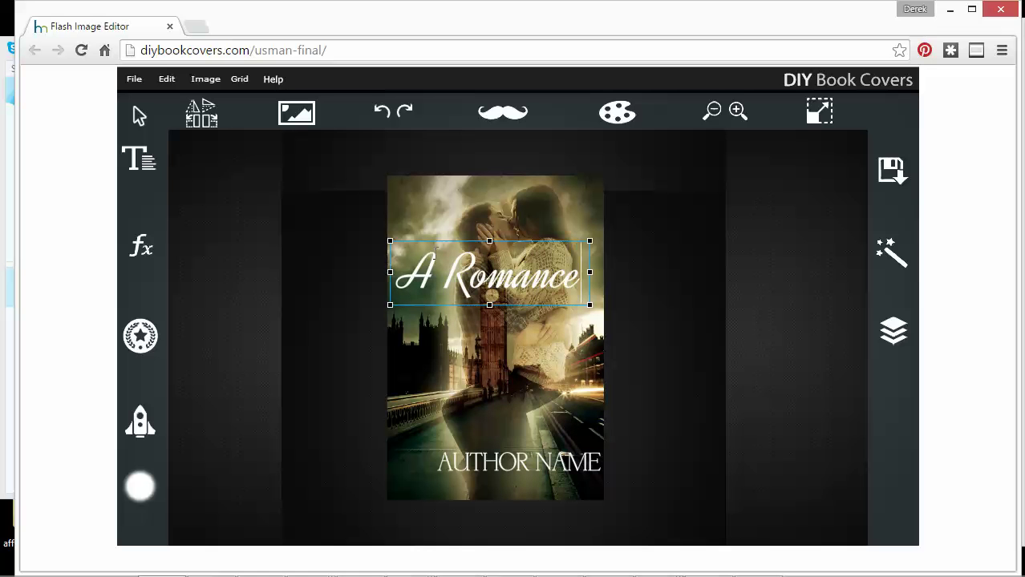
pyautogui.click(623, 364)
pyautogui.moveTo(509, 288); pyautogui.dragTo(548, 378)
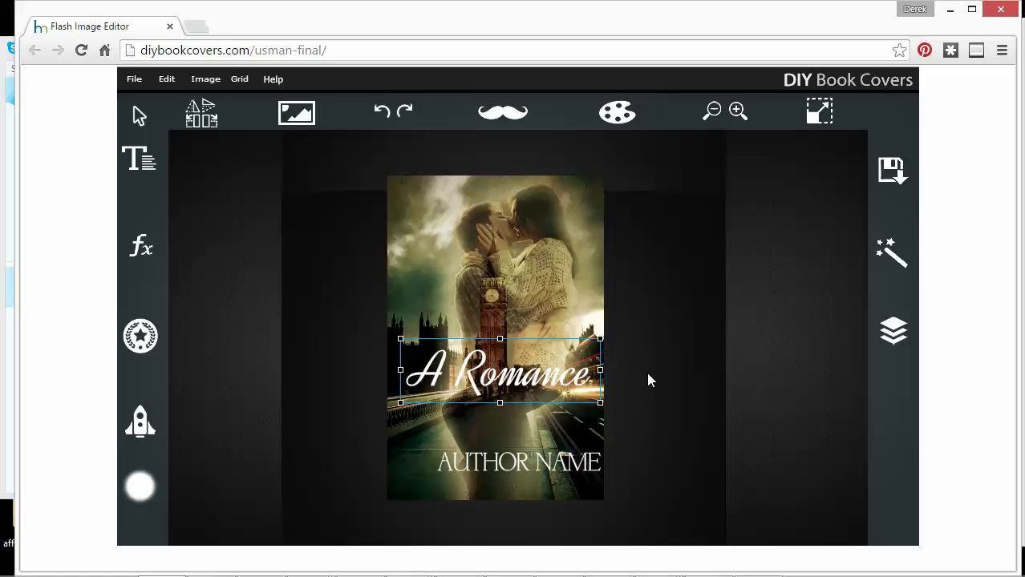
# Step: Give the "A Romance" title a black glow with a strength of 69
pyautogui.click(142, 249)
pyautogui.moveTo(190, 392); pyautogui.dragTo(178, 408)
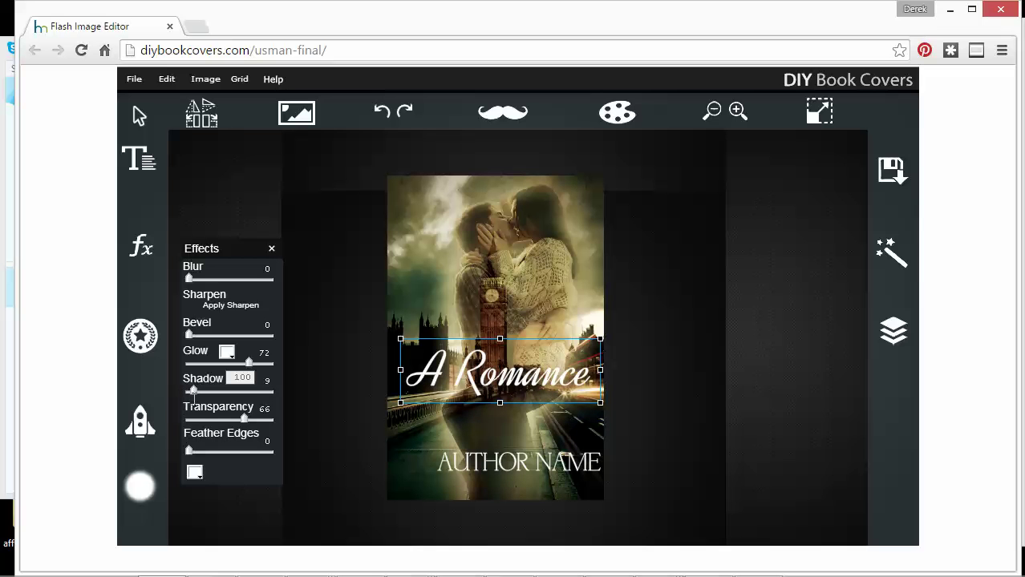
pyautogui.click(227, 353)
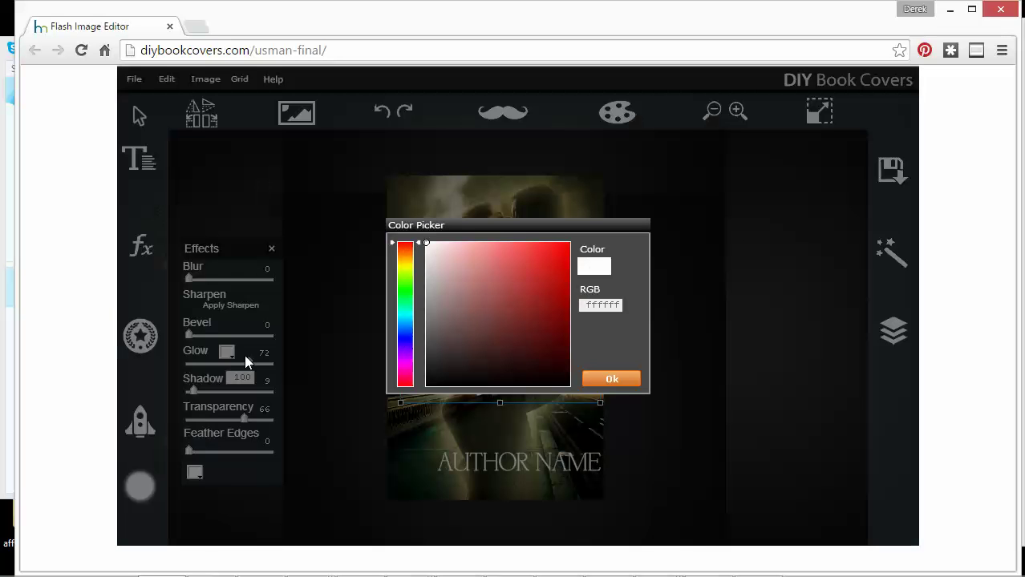
pyautogui.click(478, 369)
pyautogui.click(614, 382)
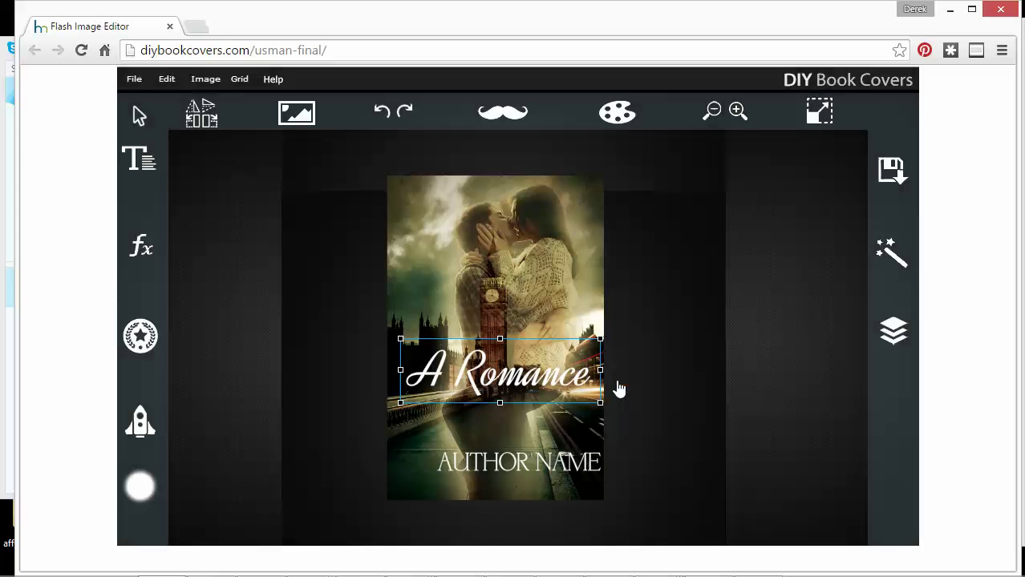
pyautogui.click(158, 262)
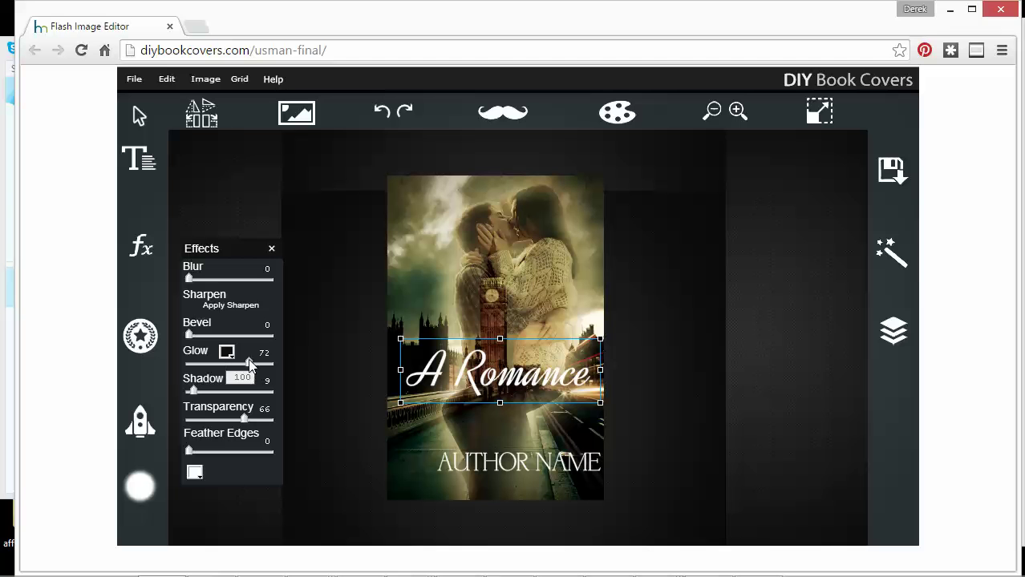
pyautogui.moveTo(243, 367)
pyautogui.mouseDown()
pyautogui.moveTo(196, 370)
pyautogui.moveTo(317, 371)
pyautogui.moveTo(238, 372)
pyautogui.moveTo(250, 367)
pyautogui.mouseUp()
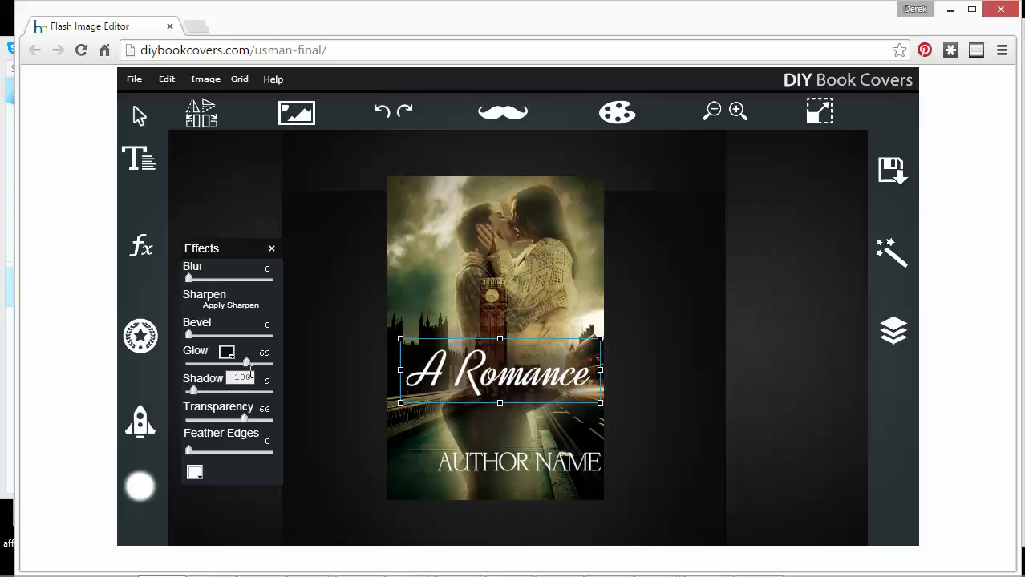
pyautogui.click(295, 364)
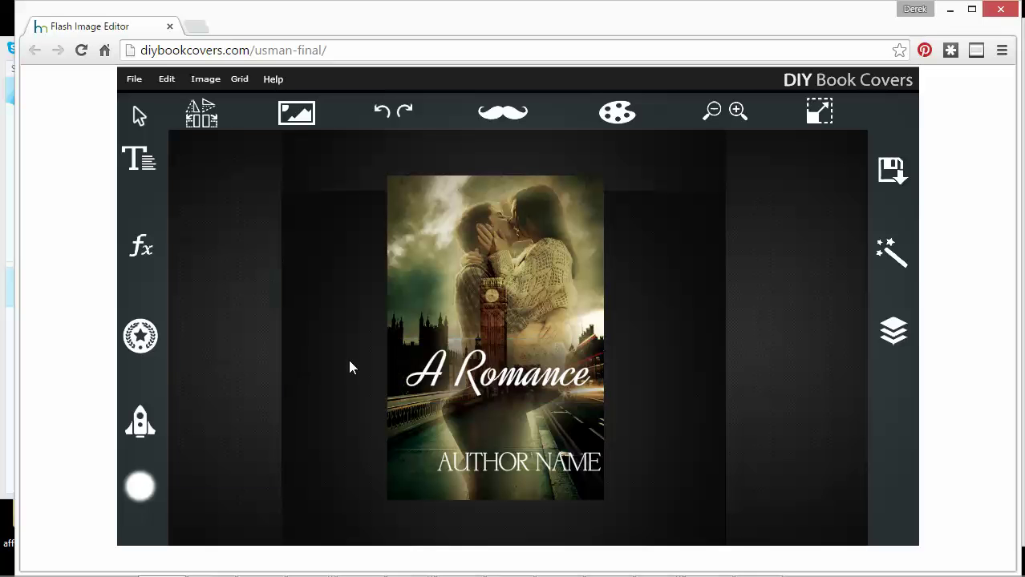
# Step: Centre both "A Romance" and AUTHOR NAME horizontally on the cover, placing AUTHOR NAME slightly lower
pyautogui.click(467, 378)
pyautogui.moveTo(480, 379); pyautogui.dragTo(477, 377)
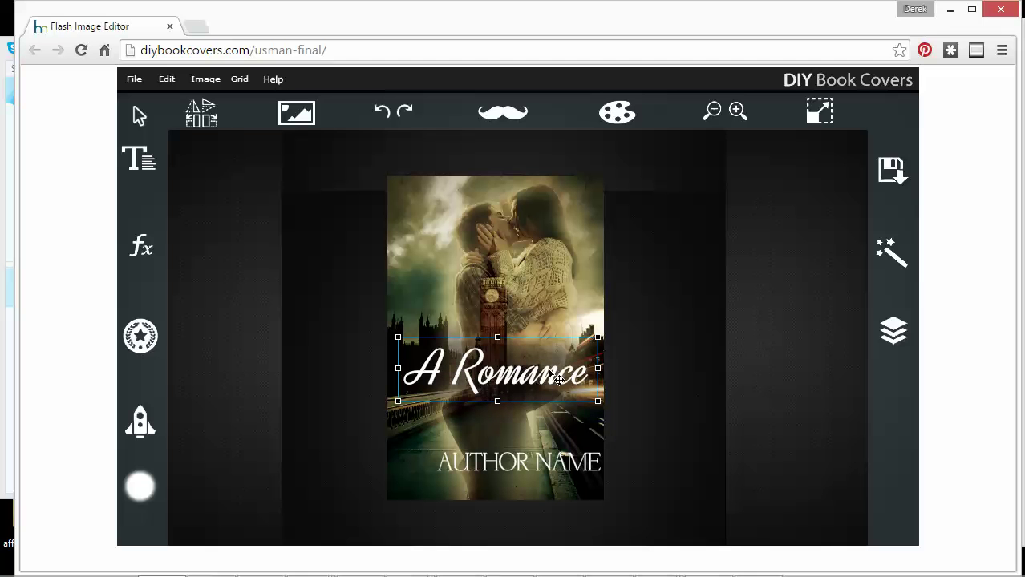
pyautogui.click(519, 471)
pyautogui.moveTo(519, 471); pyautogui.dragTo(500, 480)
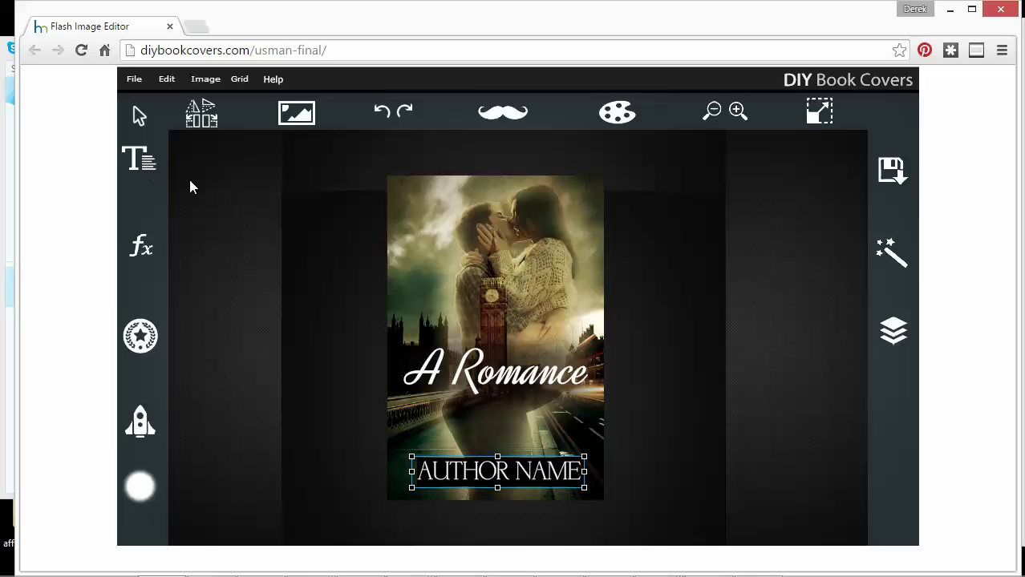
# Step: Add a new white placeholder text in the default font and widen its letter spacing considerably
pyautogui.click(145, 166)
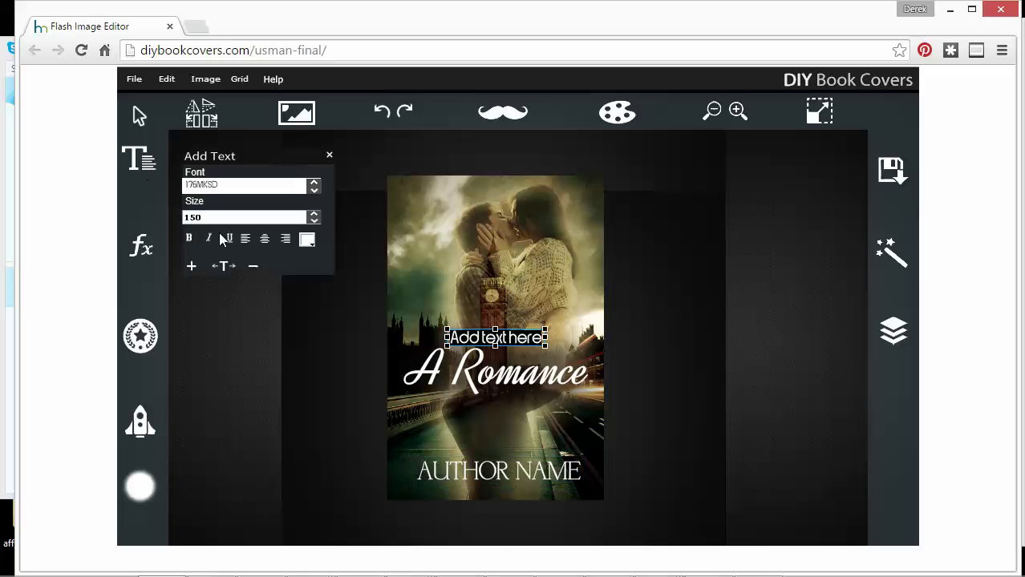
pyautogui.click(193, 267)
pyautogui.click(193, 267)
pyautogui.click(193, 267)
pyautogui.click(193, 267)
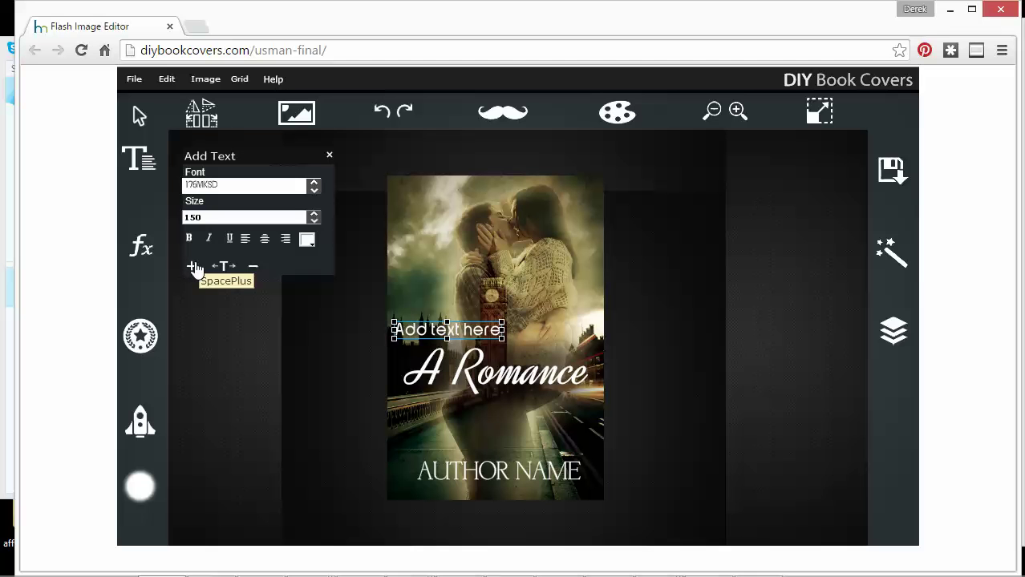
pyautogui.click(194, 267)
pyautogui.click(194, 267)
pyautogui.click(194, 267)
pyautogui.click(195, 267)
pyautogui.click(195, 267)
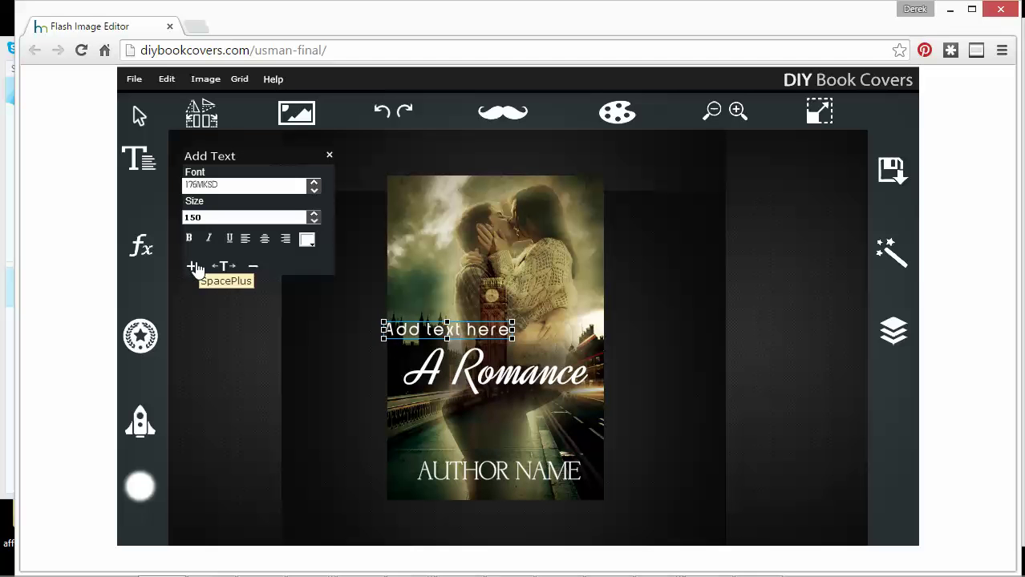
pyautogui.click(194, 267)
pyautogui.click(191, 267)
pyautogui.click(191, 267)
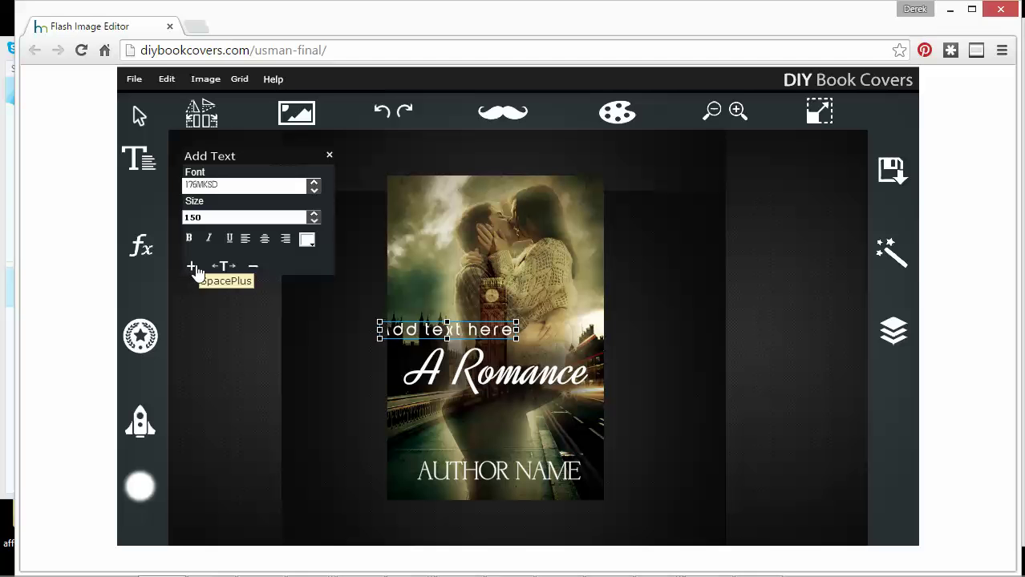
pyautogui.click(193, 267)
# Step: Delete the old AUTHOR NAME text and move the widely spaced placeholder text into its place near the cover's bottom edge
pyautogui.click(552, 484)
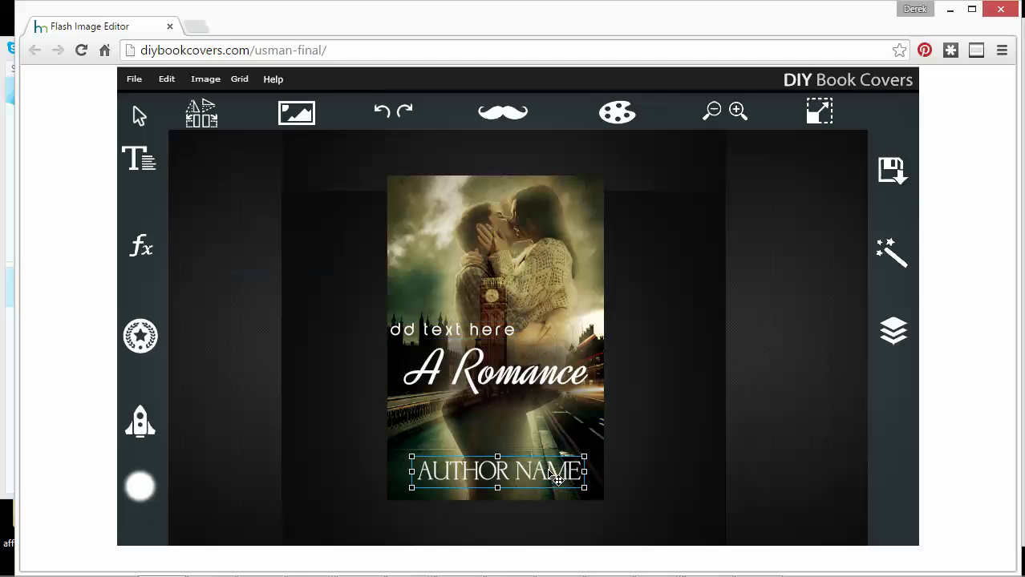
pyautogui.press('Delete')
pyautogui.moveTo(505, 334); pyautogui.dragTo(556, 481)
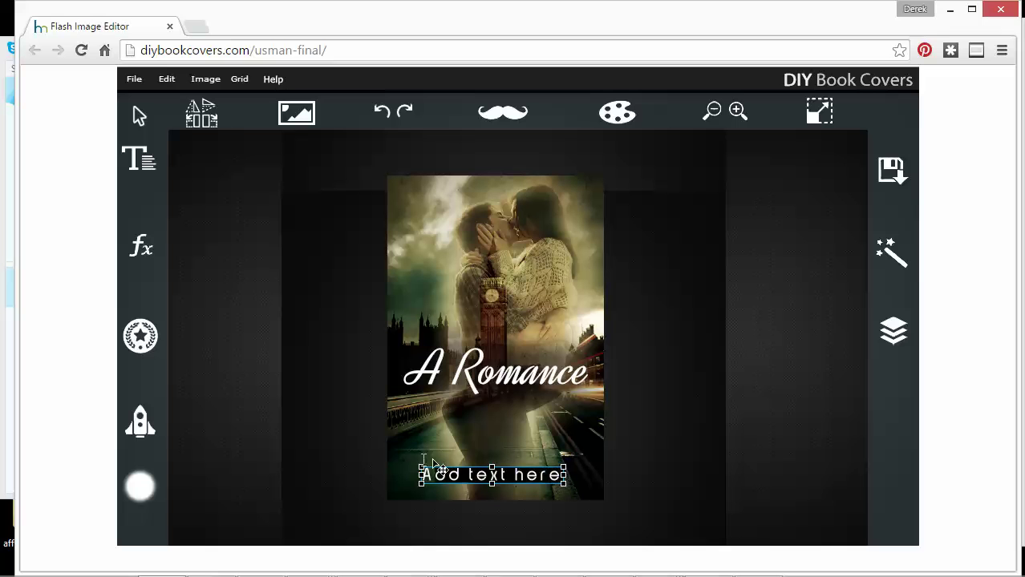
# Step: Replace the placeholder text near the cover's bottom edge with "AUTHOR NAME"
pyautogui.write('a')
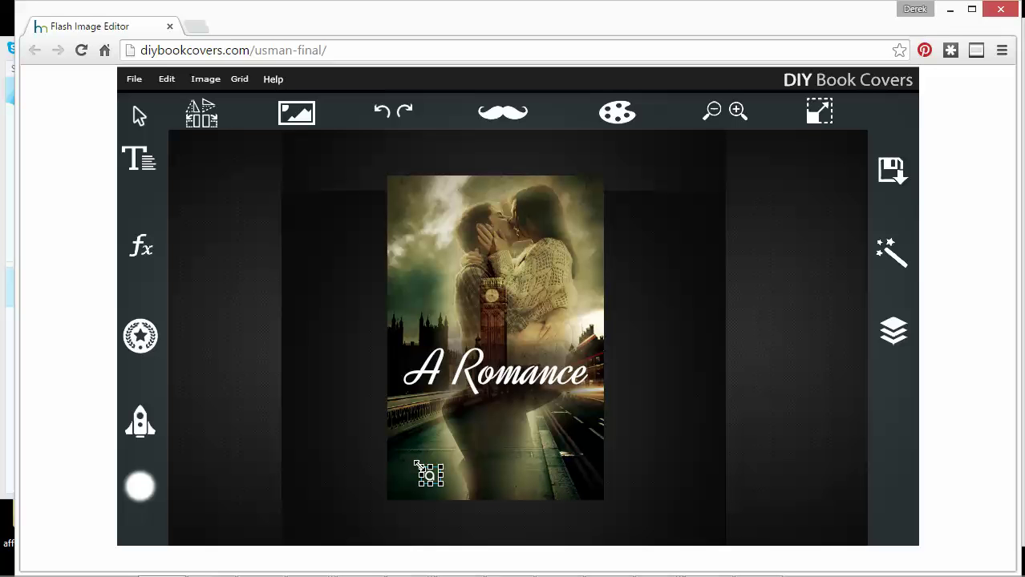
pyautogui.press('BackSpace')
pyautogui.write('AUTH')
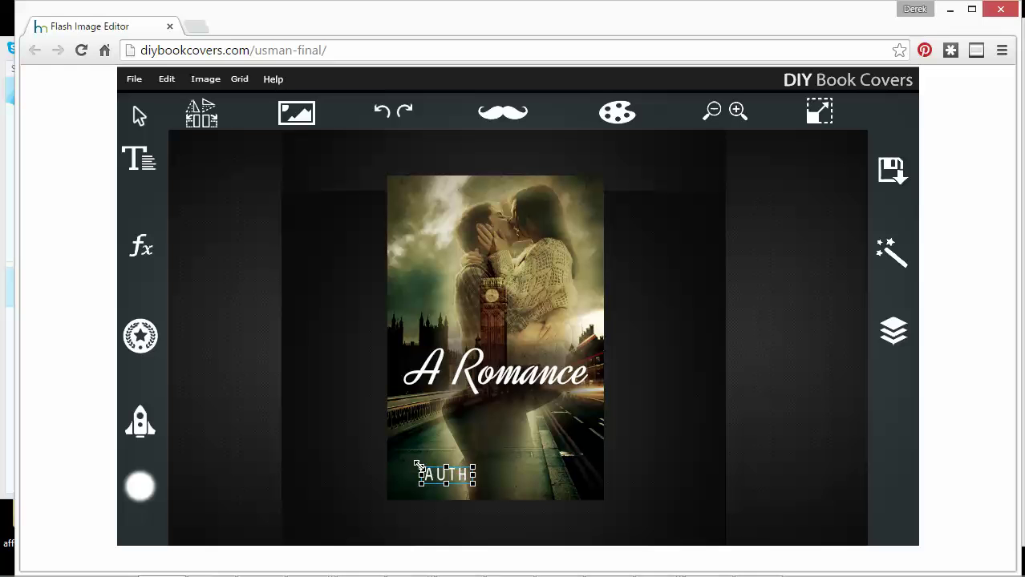
pyautogui.write('OT')
pyautogui.press('BackSpace')
pyautogui.write('R')
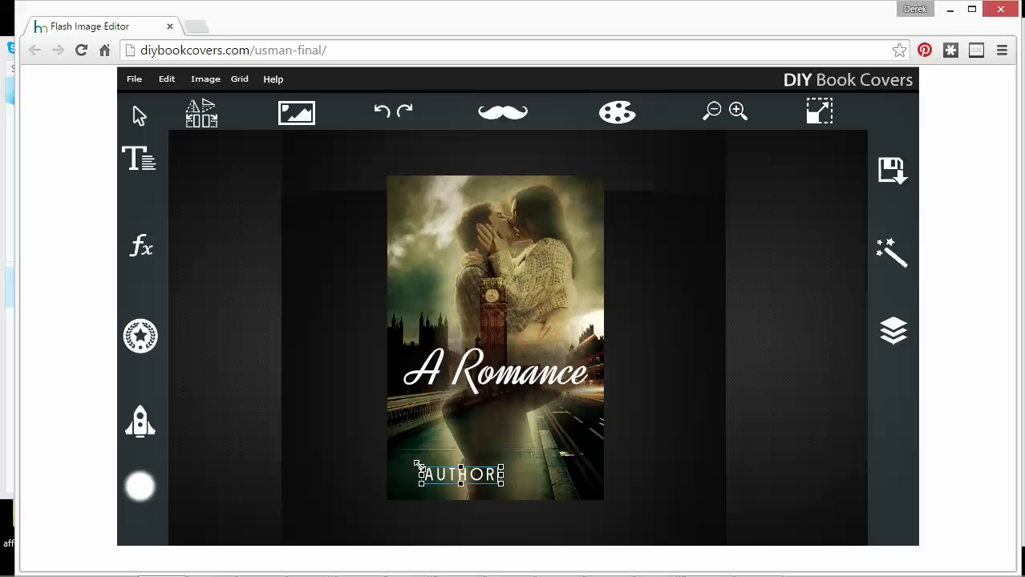
pyautogui.write(' NAME')
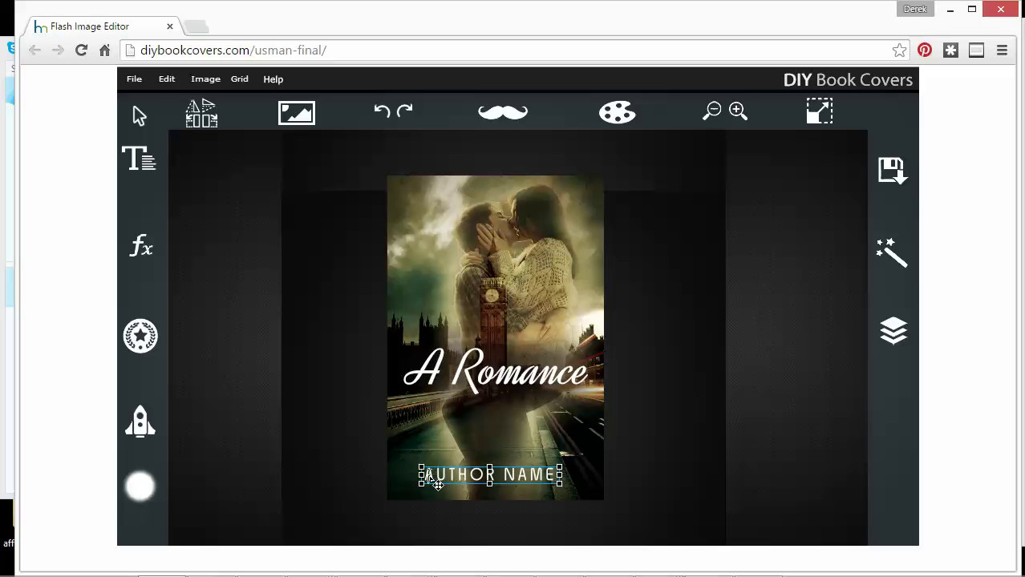
# Step: Stretch AUTHOR NAME slightly wider and move it a little lower so it is centred near the cover's bottom edge
pyautogui.moveTo(417, 475); pyautogui.dragTo(412, 475)
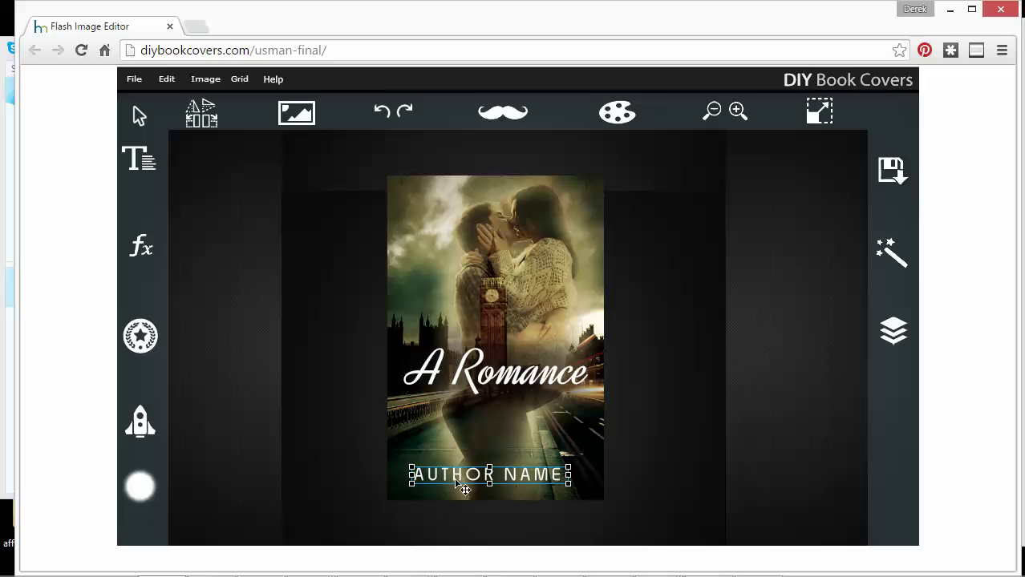
pyautogui.click(631, 472)
pyautogui.moveTo(545, 475); pyautogui.dragTo(579, 485)
pyautogui.click(653, 474)
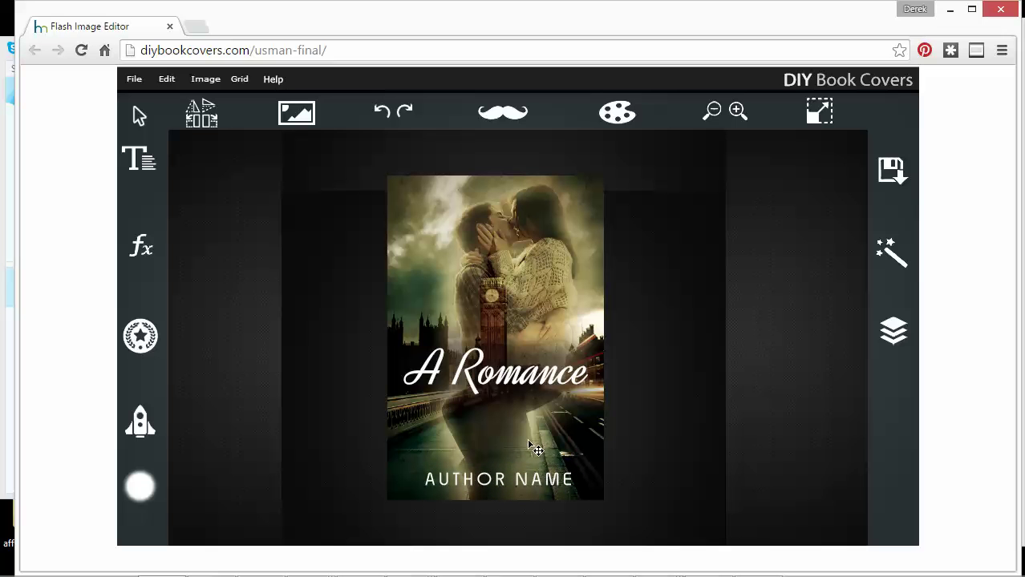
# Step: Try the bright chrome text style and the dark silver text style on the "A Romance" title
pyautogui.click(545, 390)
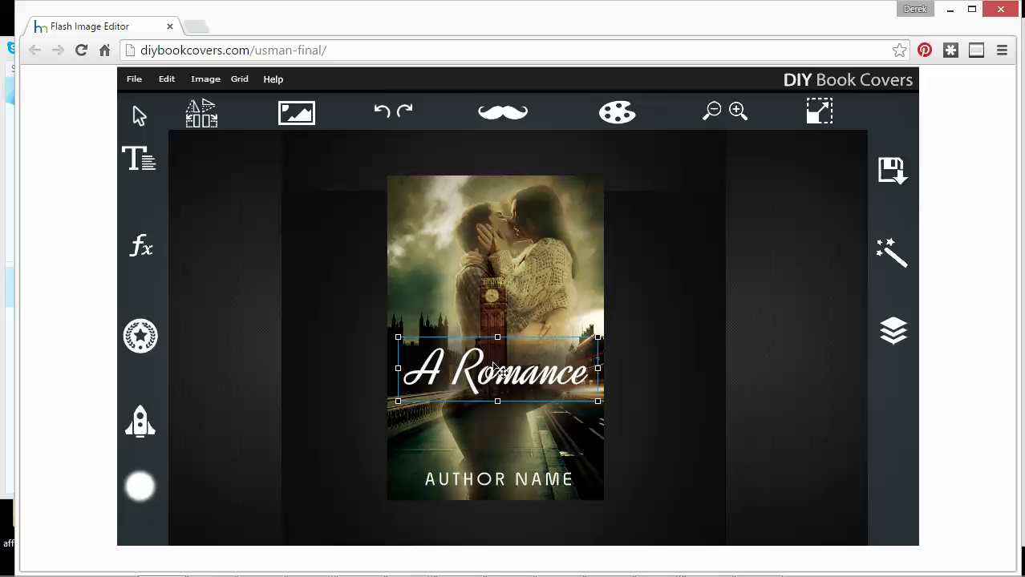
pyautogui.click(144, 247)
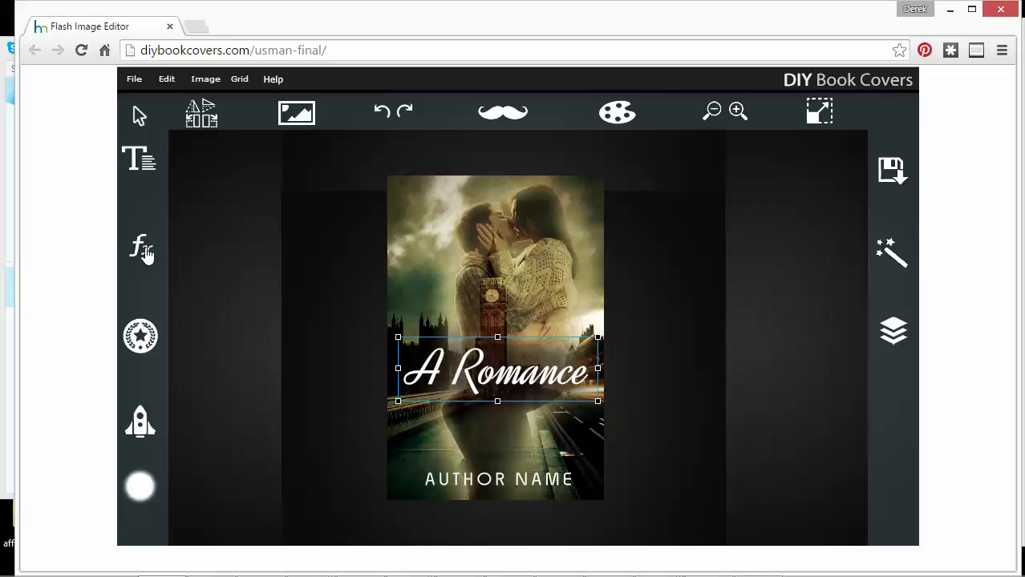
pyautogui.click(527, 374)
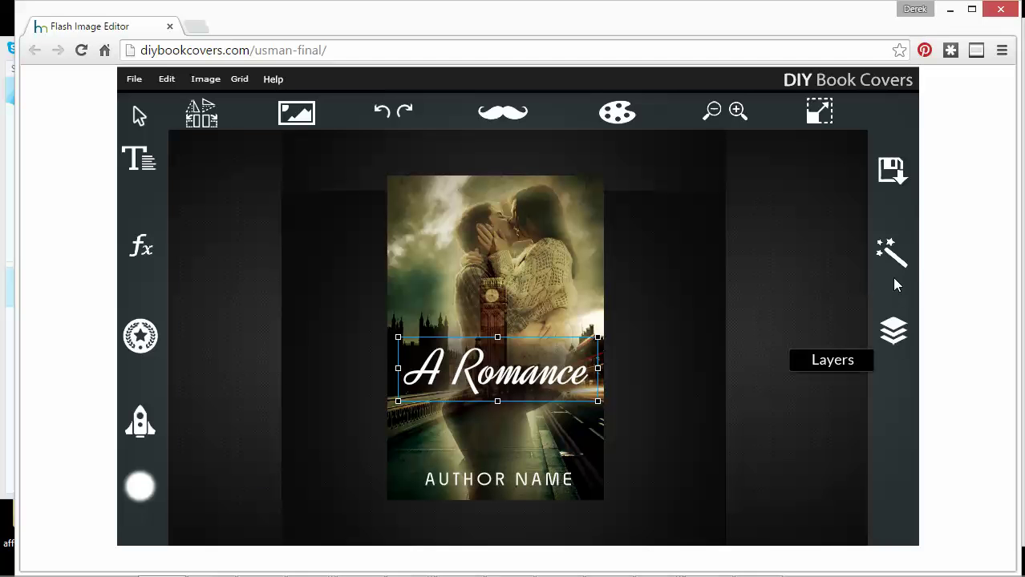
pyautogui.click(891, 255)
pyautogui.click(783, 277)
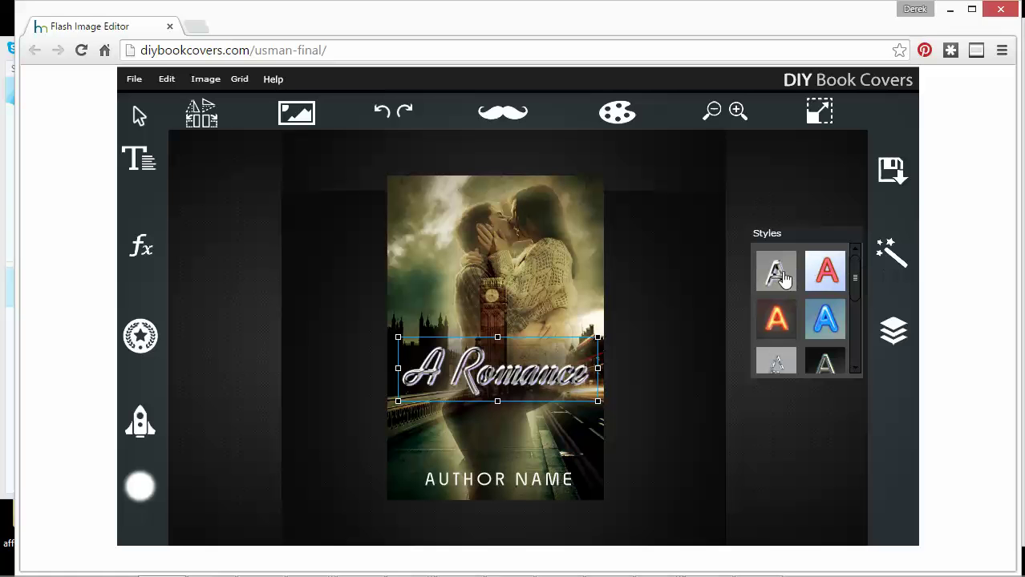
pyautogui.scroll(-2, 856, 293)
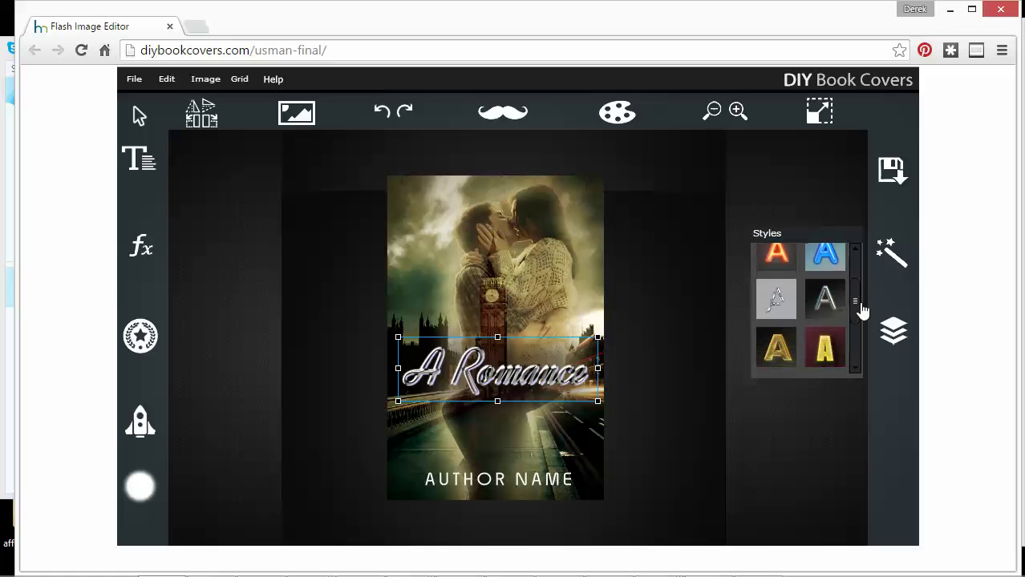
pyautogui.click(827, 301)
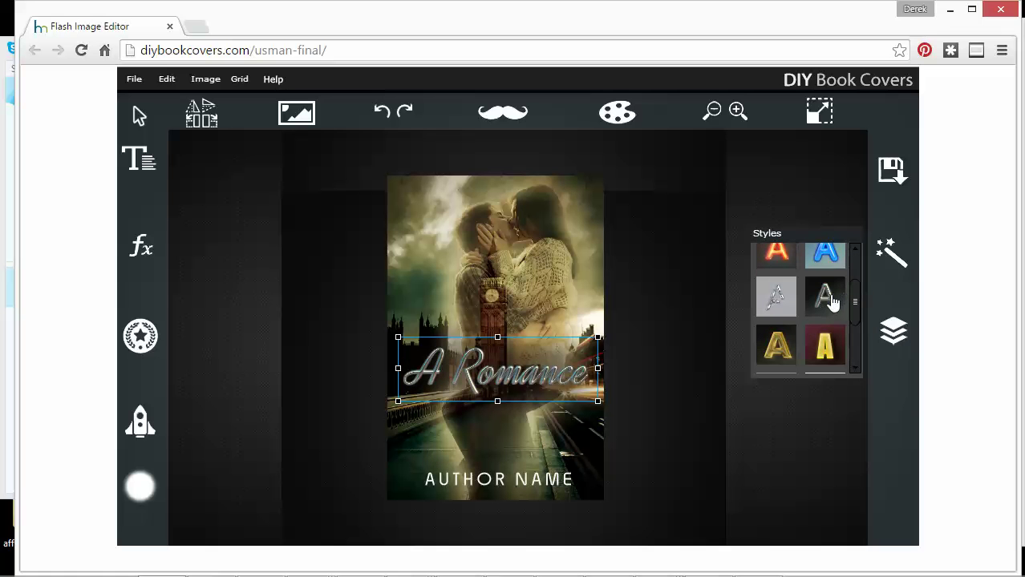
# Step: List the filters on the "A Romance" layer and try the title with different bevel and glow filters hidden
pyautogui.click(892, 330)
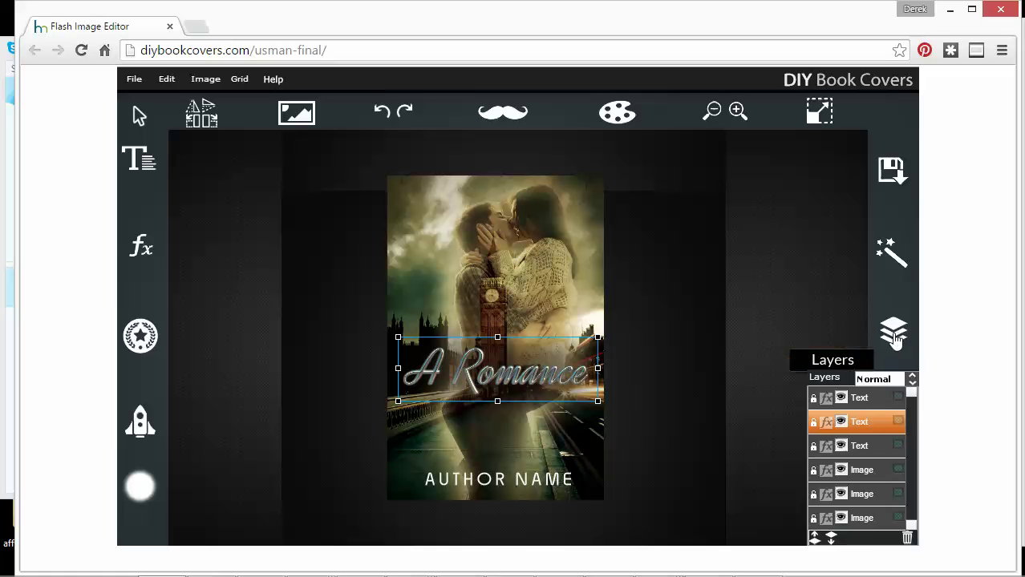
pyautogui.click(826, 423)
pyautogui.click(826, 424)
pyautogui.click(825, 424)
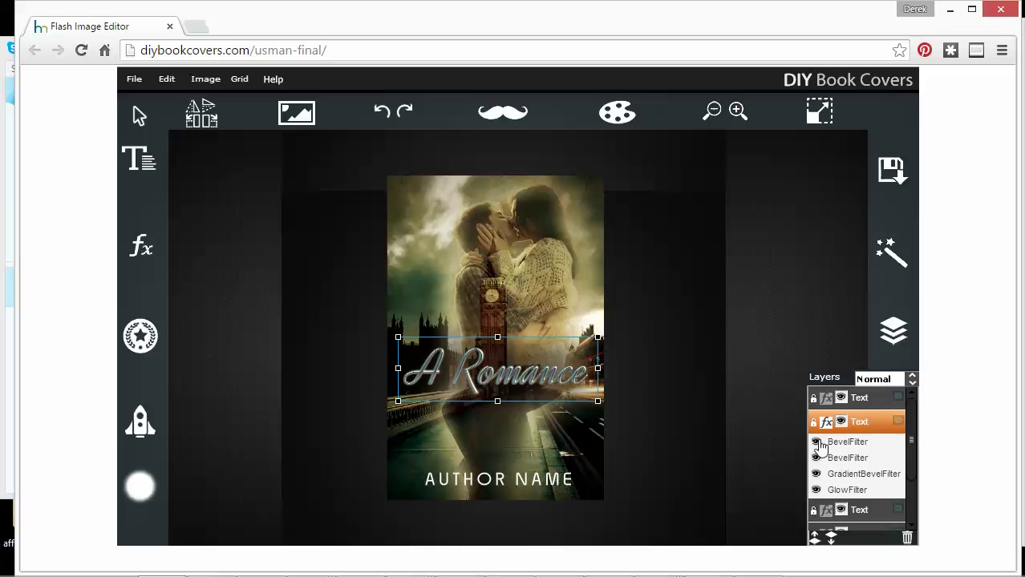
pyautogui.click(816, 443)
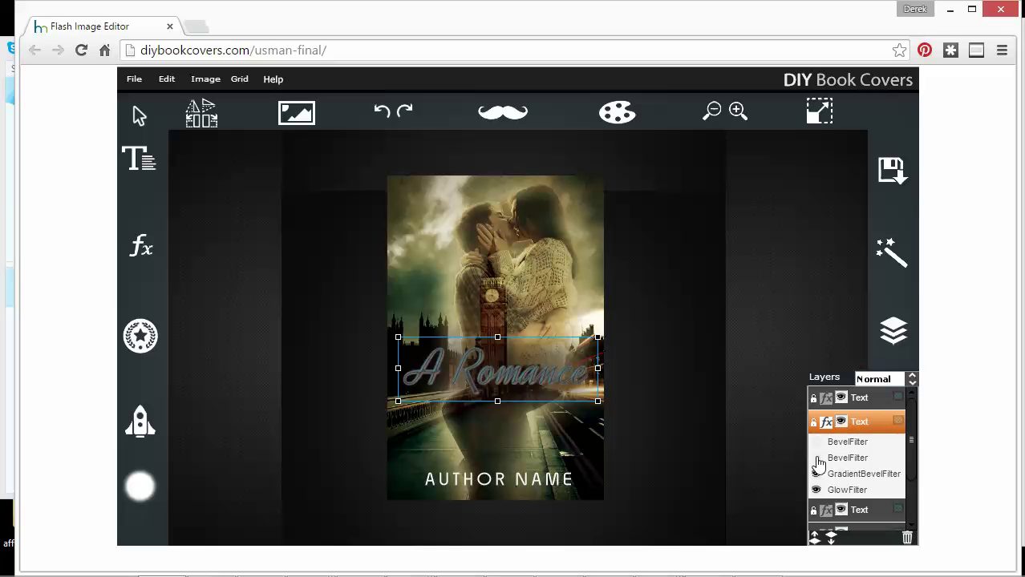
pyautogui.click(816, 460)
pyautogui.click(816, 491)
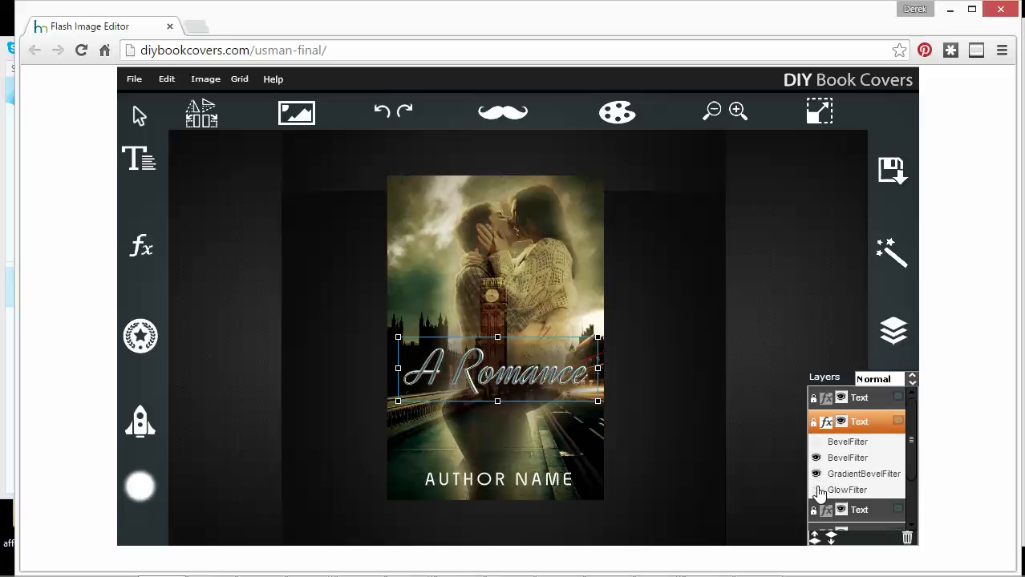
pyautogui.click(816, 459)
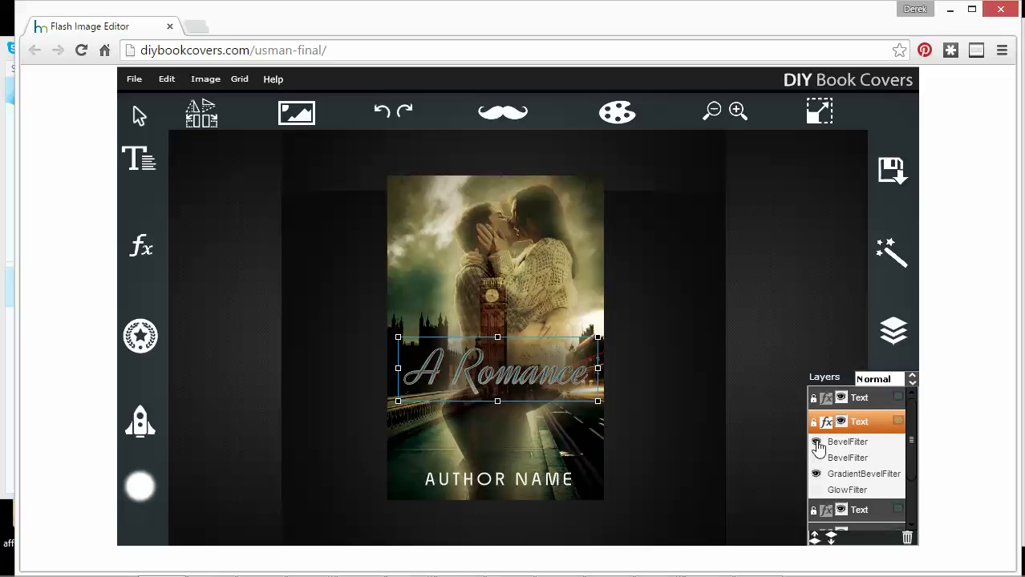
pyautogui.click(816, 443)
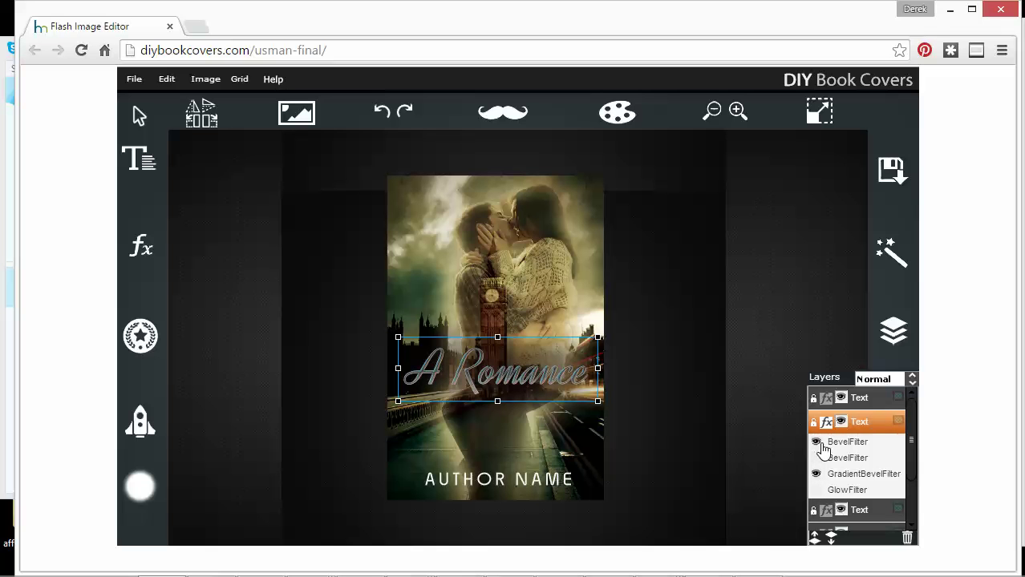
# Step: Turn off the GlowFilter, GradientBevelFilter and first BevelFilter on the "A Romance" title
pyautogui.click(817, 491)
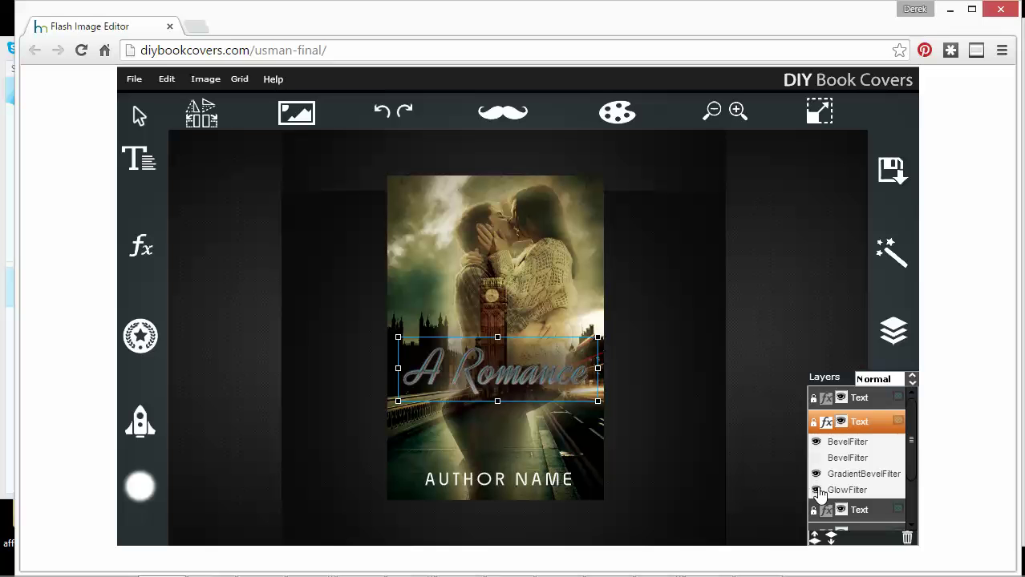
pyautogui.click(817, 489)
pyautogui.click(816, 473)
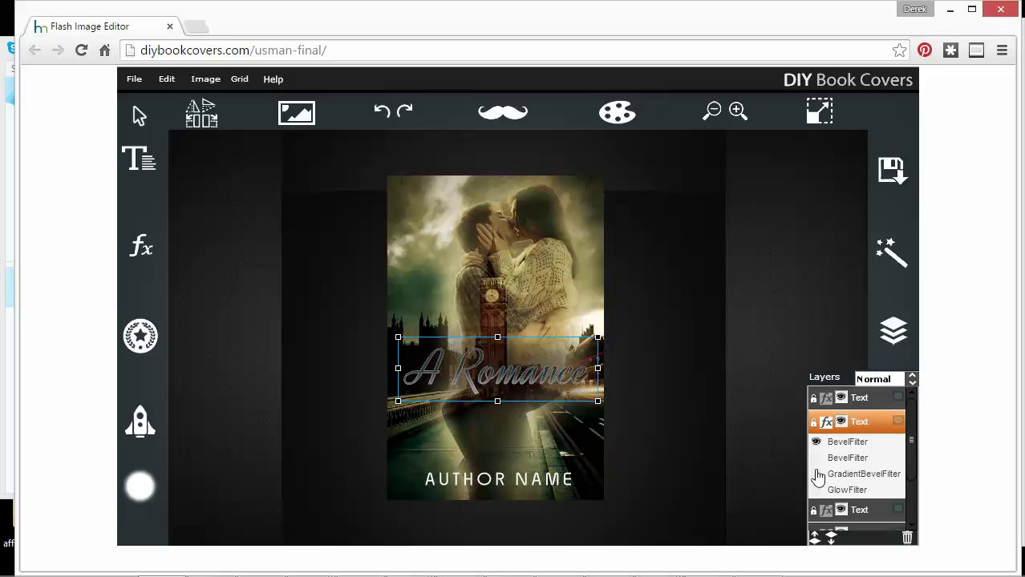
pyautogui.click(817, 475)
pyautogui.click(817, 475)
pyautogui.click(816, 443)
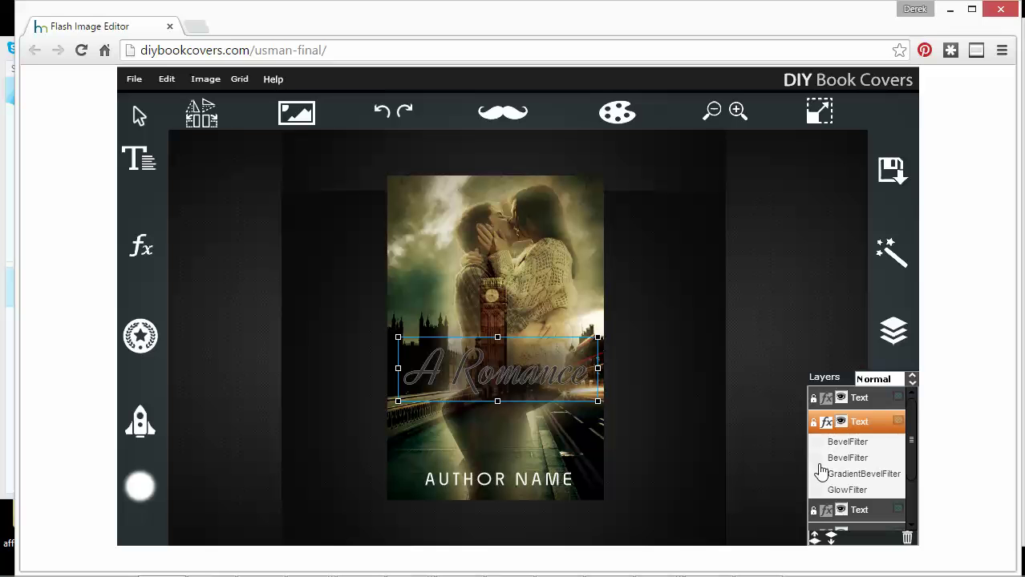
# Step: Preview the GradientBevelFilter, second BevelFilter and GlowFilter one at a time on the "A Romance" title
pyautogui.click(817, 473)
pyautogui.click(817, 474)
pyautogui.click(817, 459)
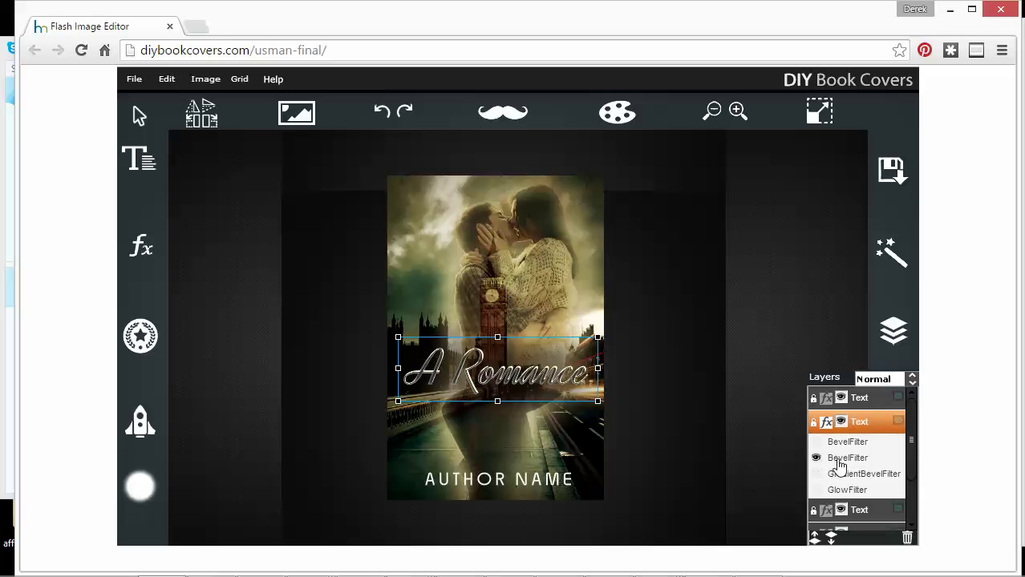
pyautogui.click(816, 457)
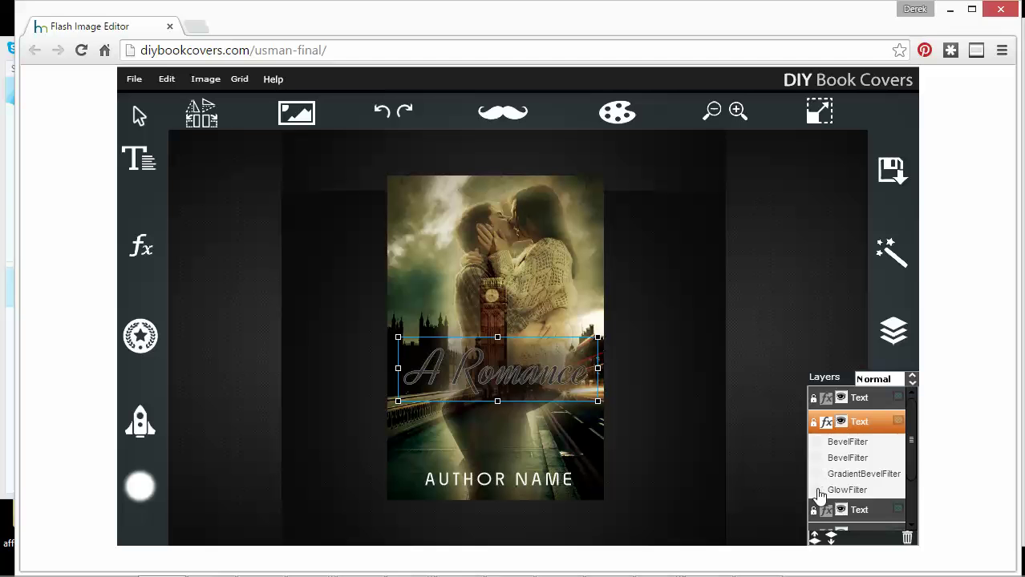
pyautogui.click(816, 490)
pyautogui.click(816, 490)
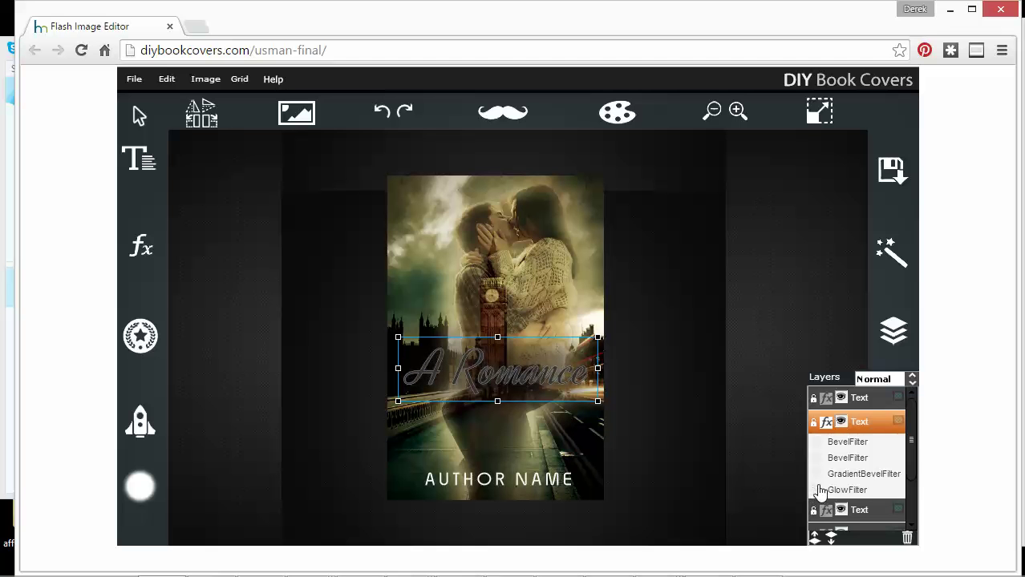
# Step: Apply the yellow-gold text style on the maroon swatch to the "A Romance" title and list its layer's filters
pyautogui.click(891, 255)
pyautogui.click(815, 353)
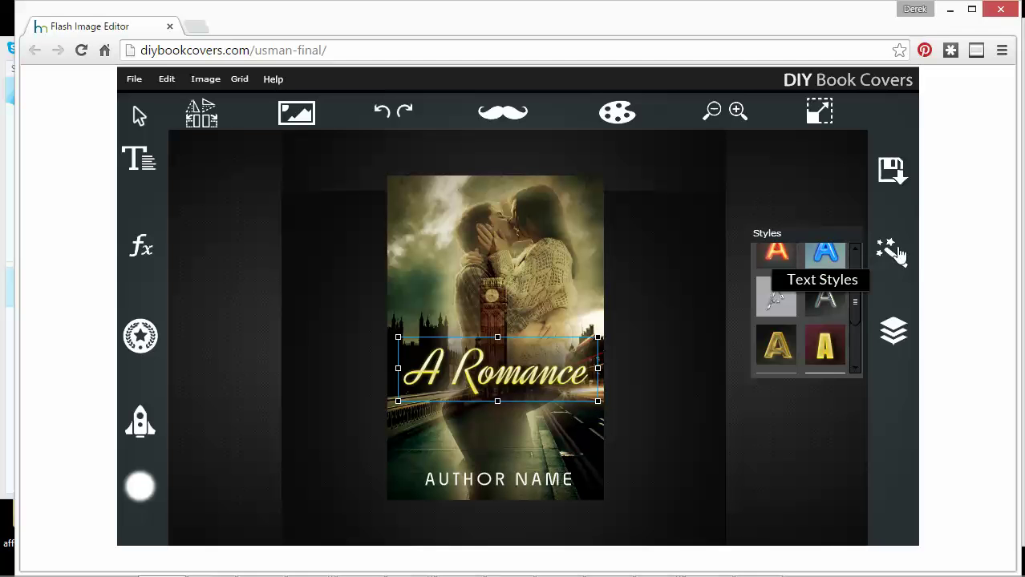
pyautogui.click(893, 330)
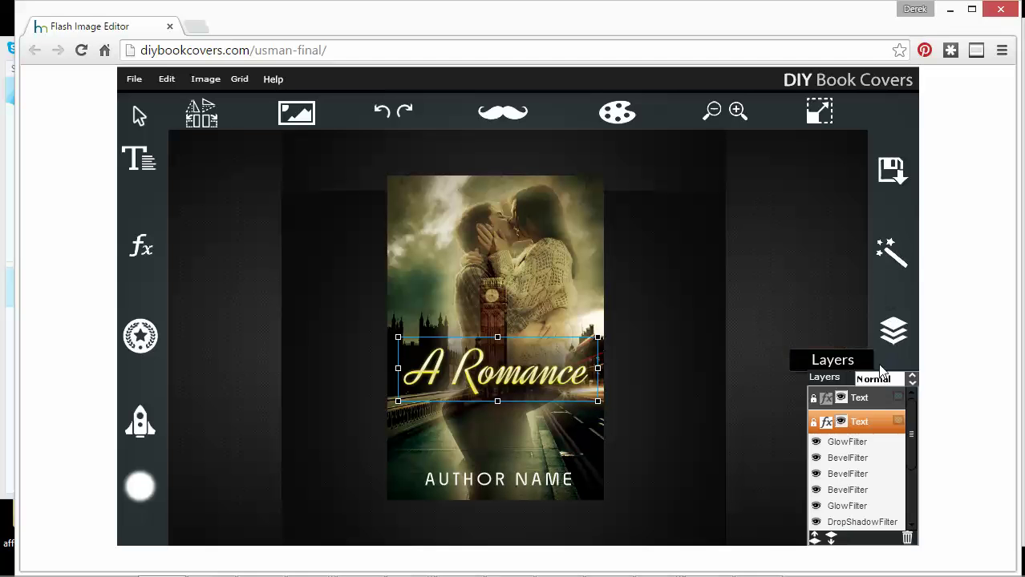
pyautogui.click(827, 421)
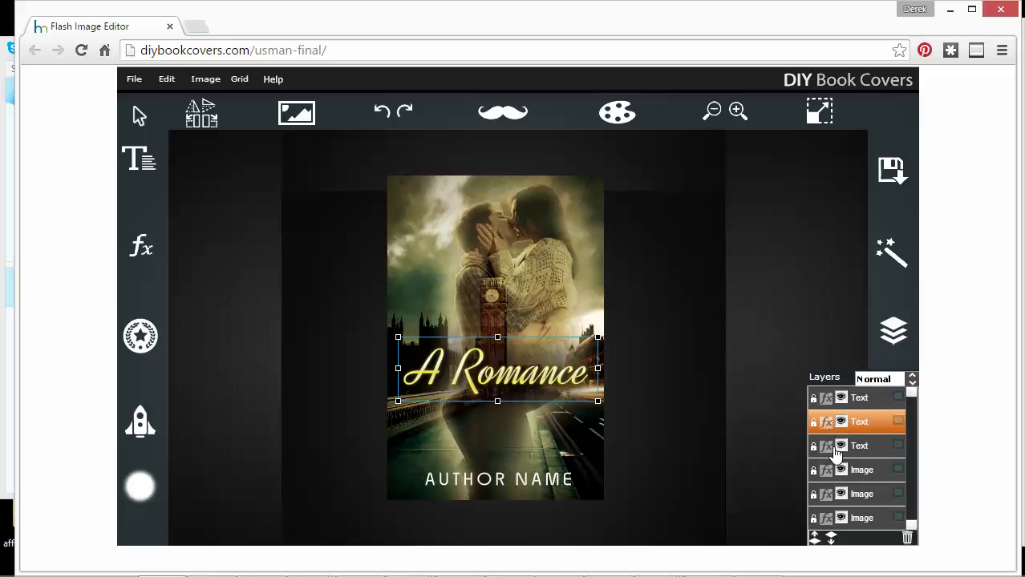
pyautogui.click(824, 421)
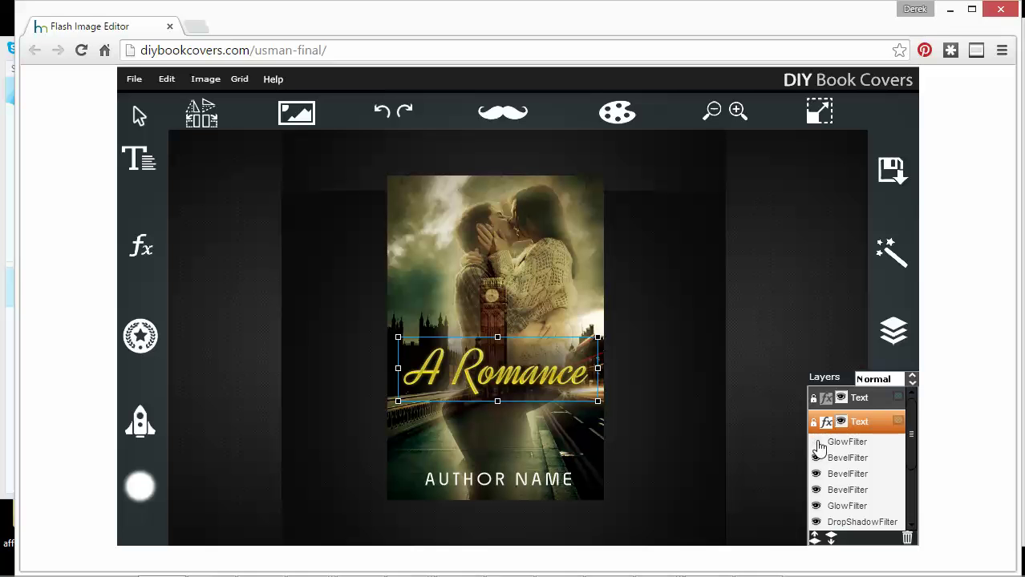
# Step: Compare the gold title's filters by switching them off and on, leaving only the third BevelFilter hidden
pyautogui.click(817, 443)
pyautogui.click(817, 458)
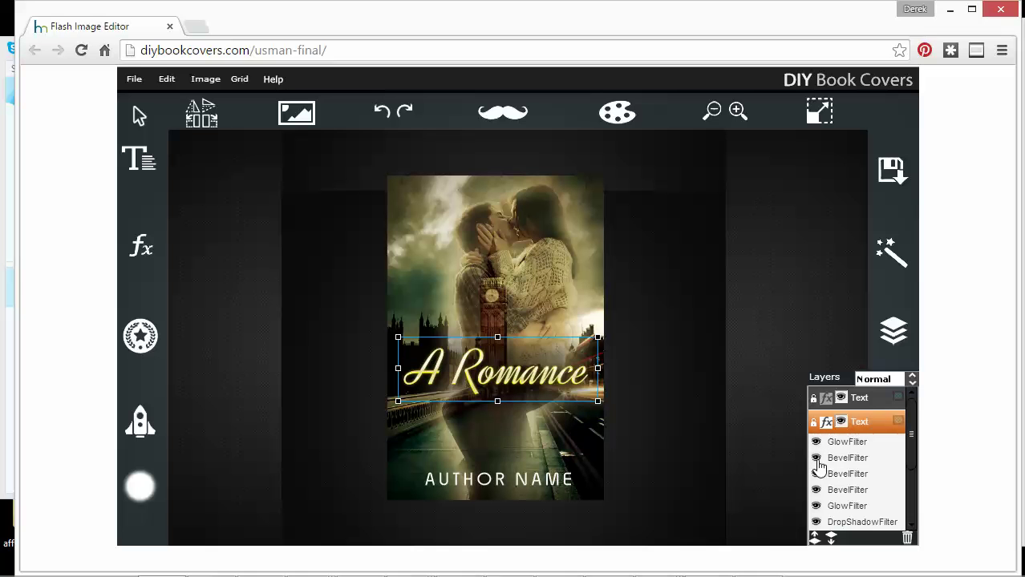
pyautogui.click(816, 459)
pyautogui.click(813, 476)
pyautogui.click(815, 491)
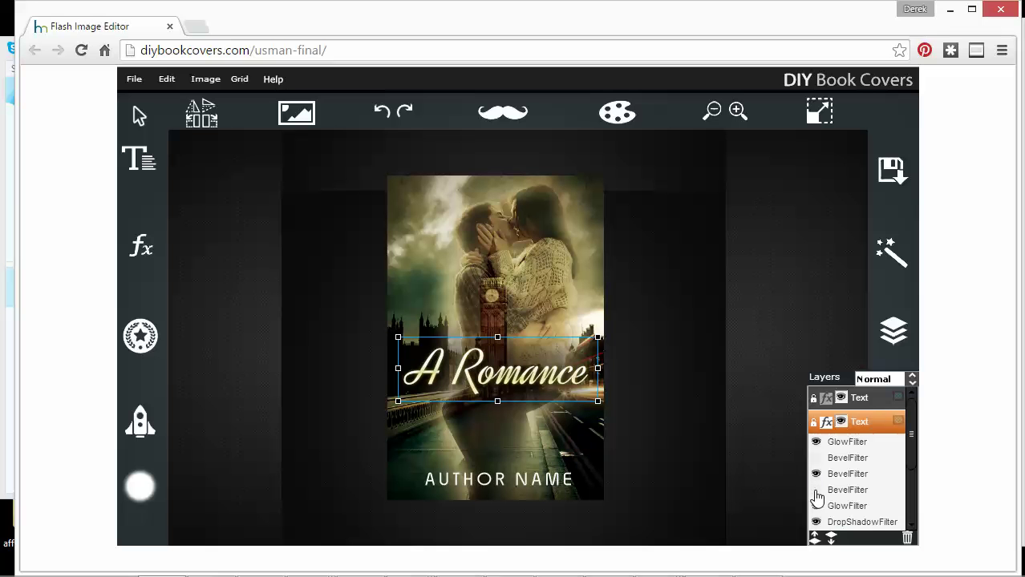
pyautogui.click(816, 506)
pyautogui.click(815, 525)
pyautogui.click(815, 523)
pyautogui.click(816, 460)
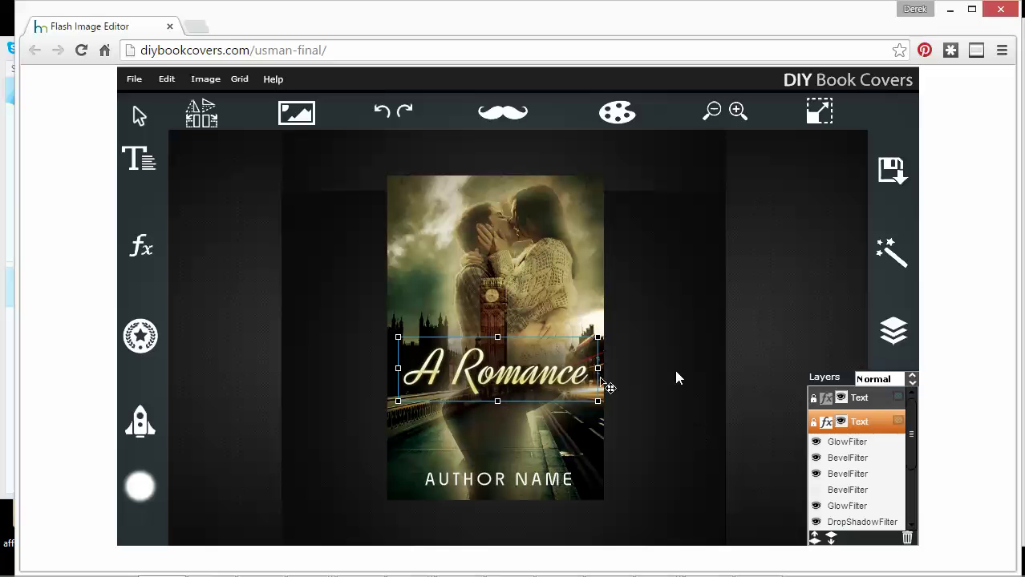
# Step: Compare the "A Romance" title without and with its DropShadowFilter, keep the shadow on, and deselect the title
pyautogui.click(817, 522)
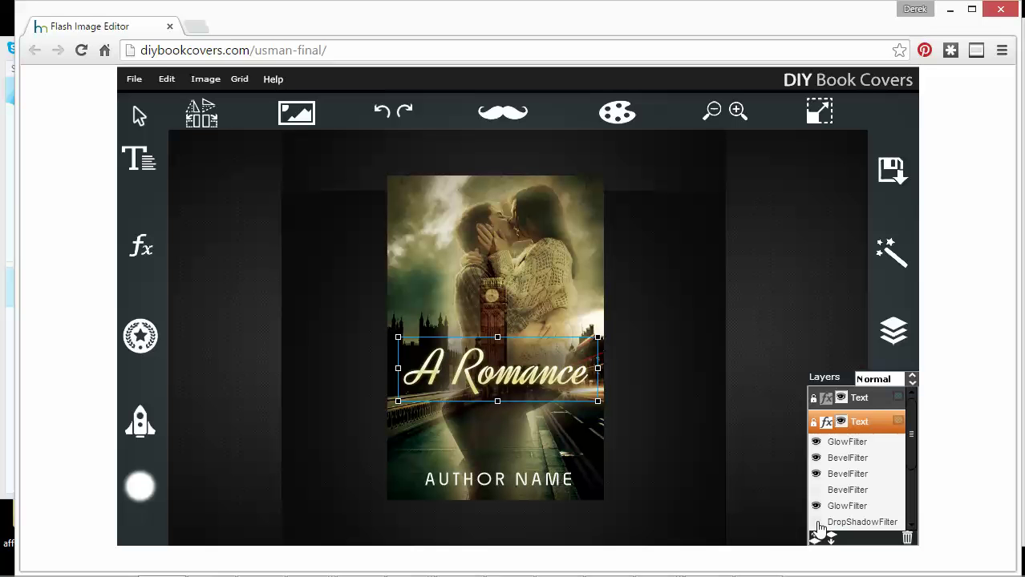
pyautogui.click(816, 522)
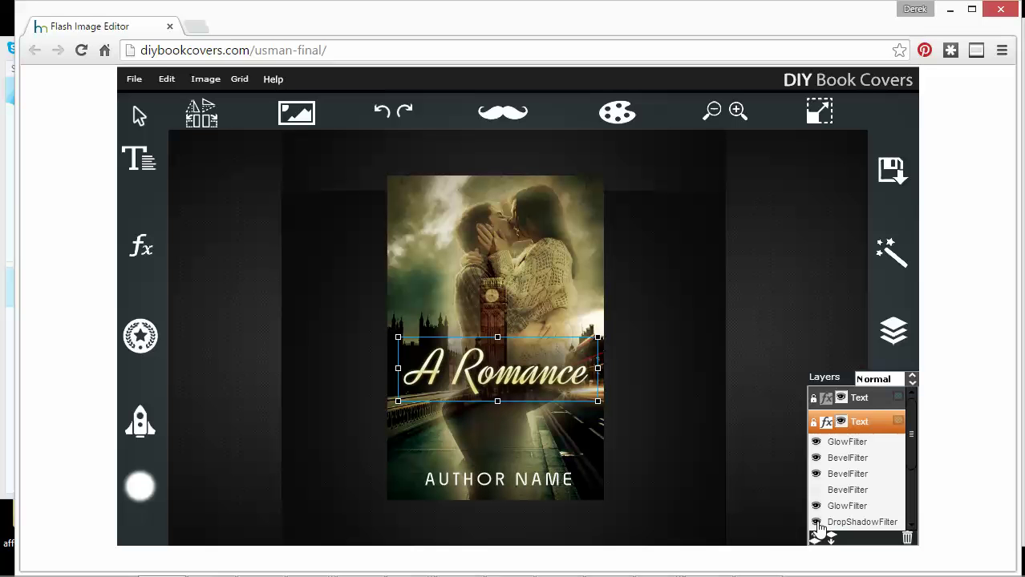
pyautogui.click(643, 408)
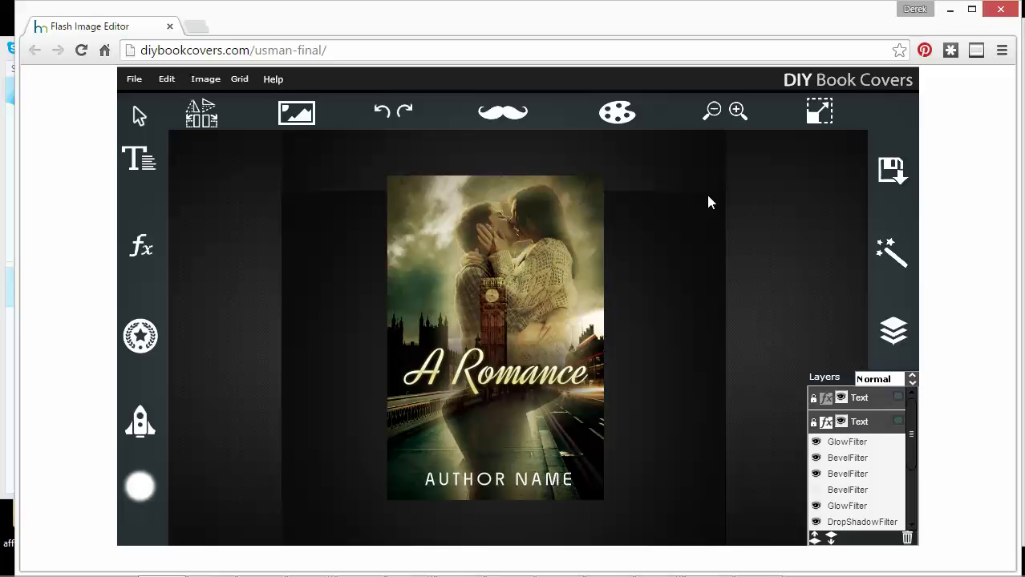
# Step: Start saving the cover as a FIE project file in the overlays folder
pyautogui.click(891, 170)
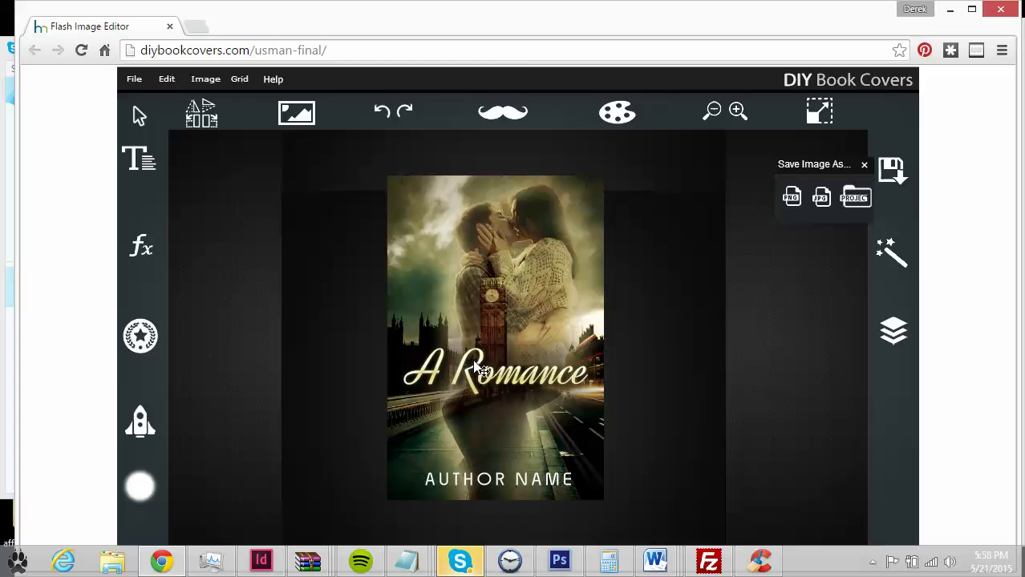
pyautogui.hotkey('ctrl', 's')
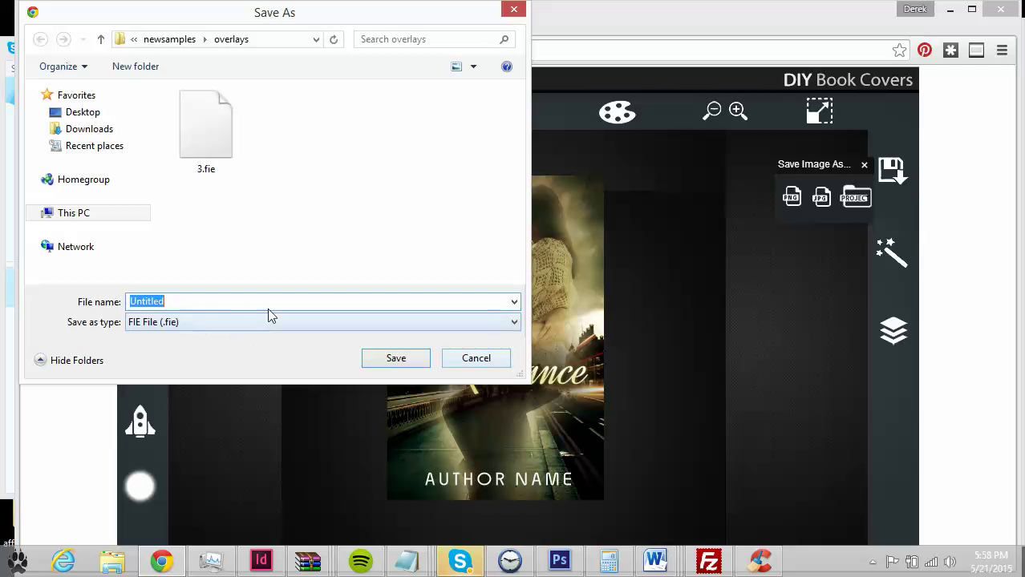